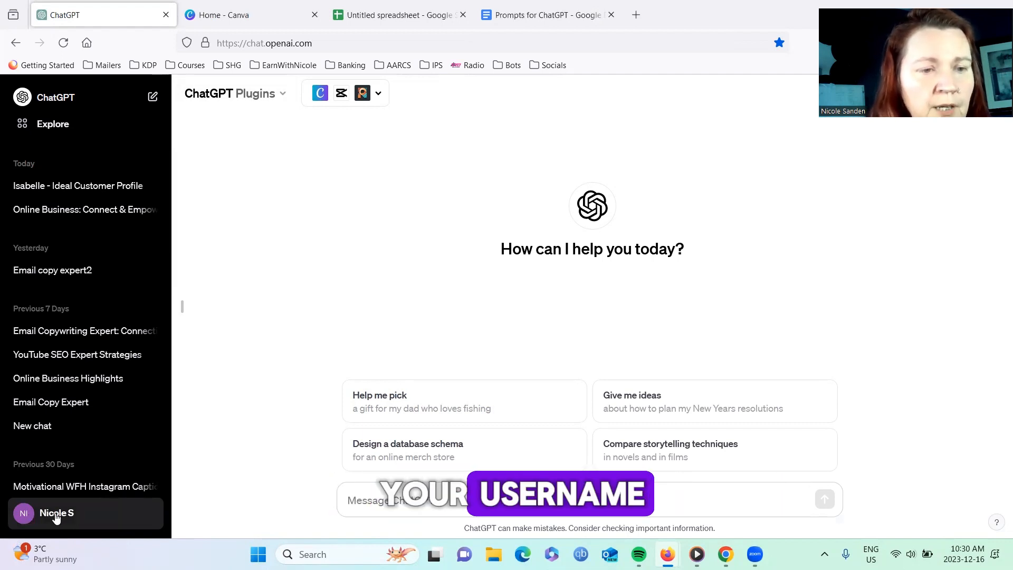
- Open the account's custom instructions, read through the ideal customer description, and close them without saving
left_click(31, 518)
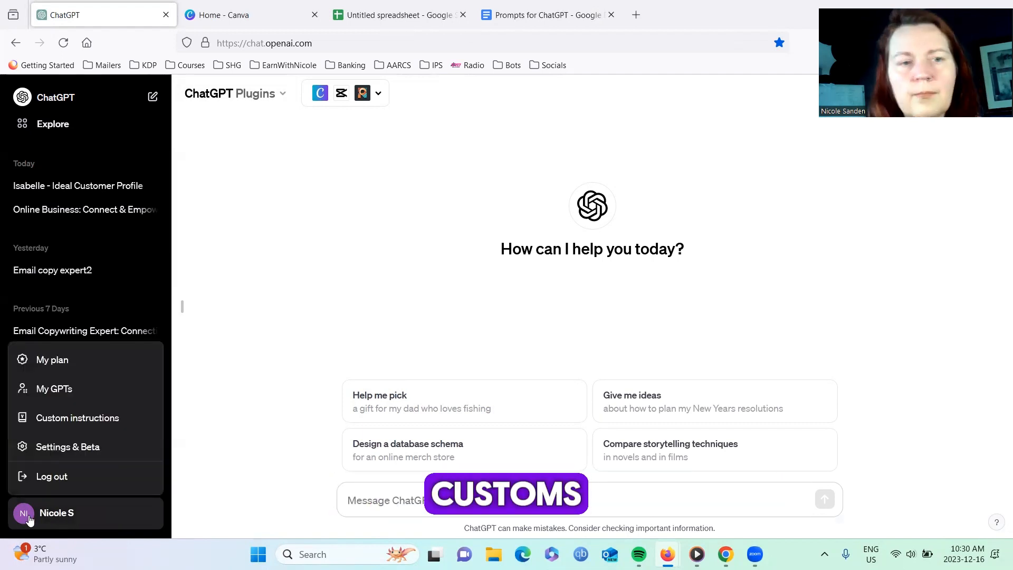
left_click(213, 363)
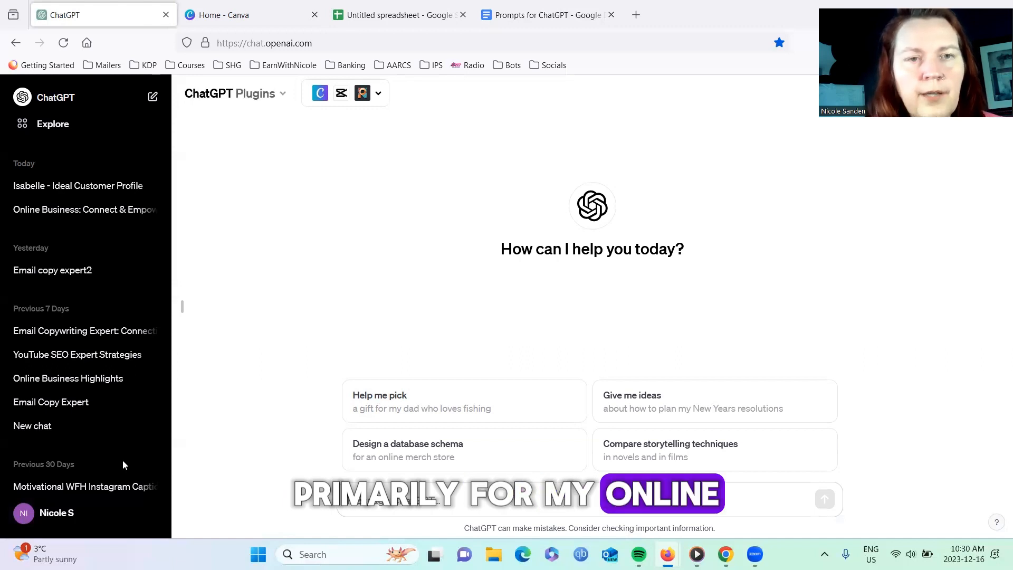
left_click(32, 520)
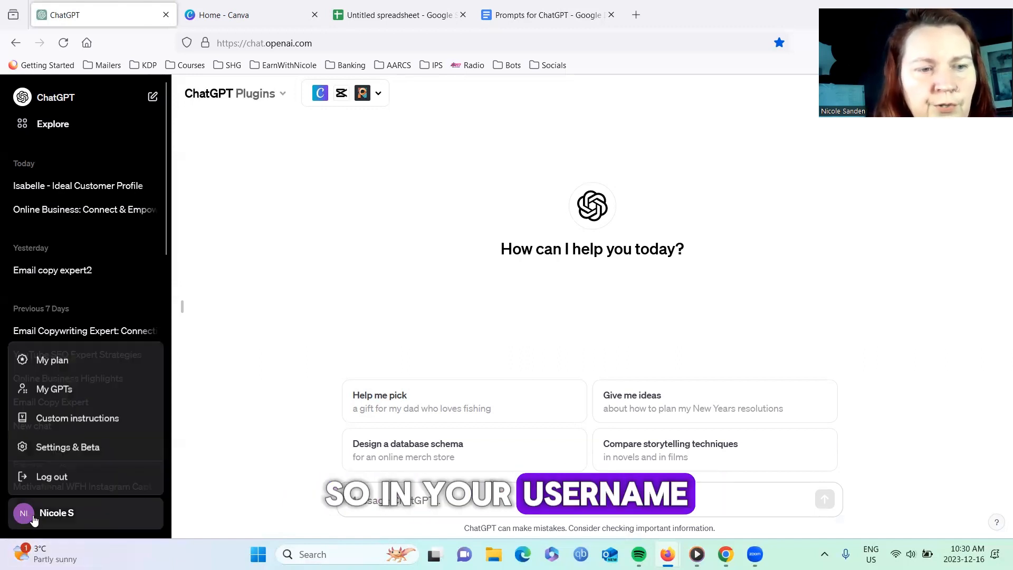
left_click(55, 422)
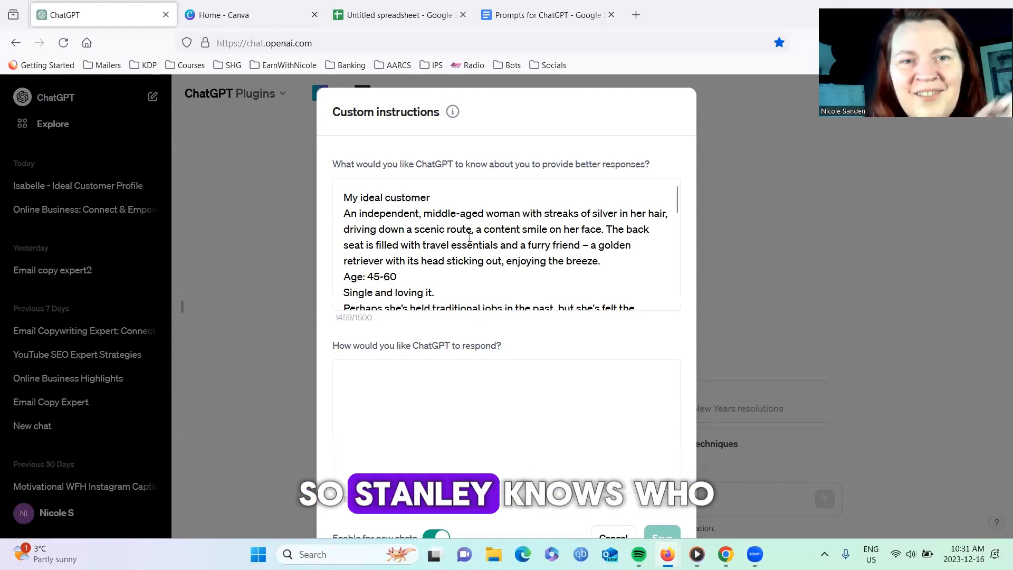
scroll(469, 237, "down", 5)
scroll(469, 238, "down", 5)
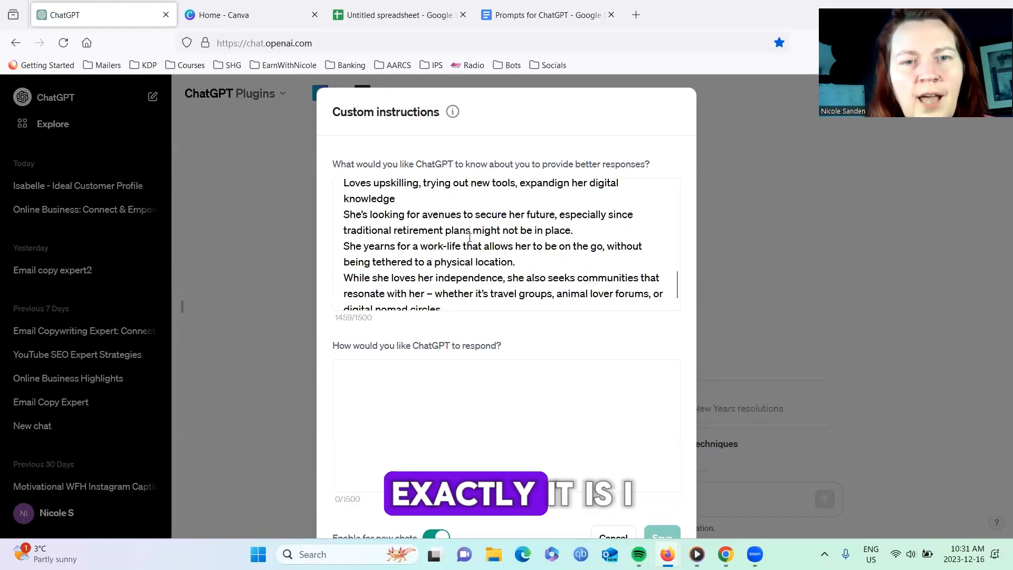
scroll(470, 238, "up", 10)
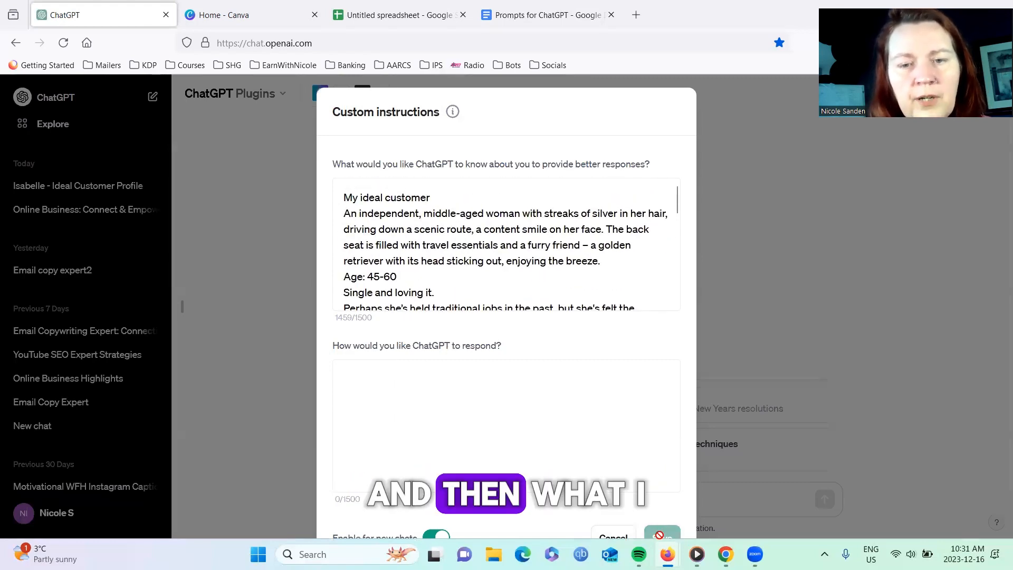
left_click(625, 538)
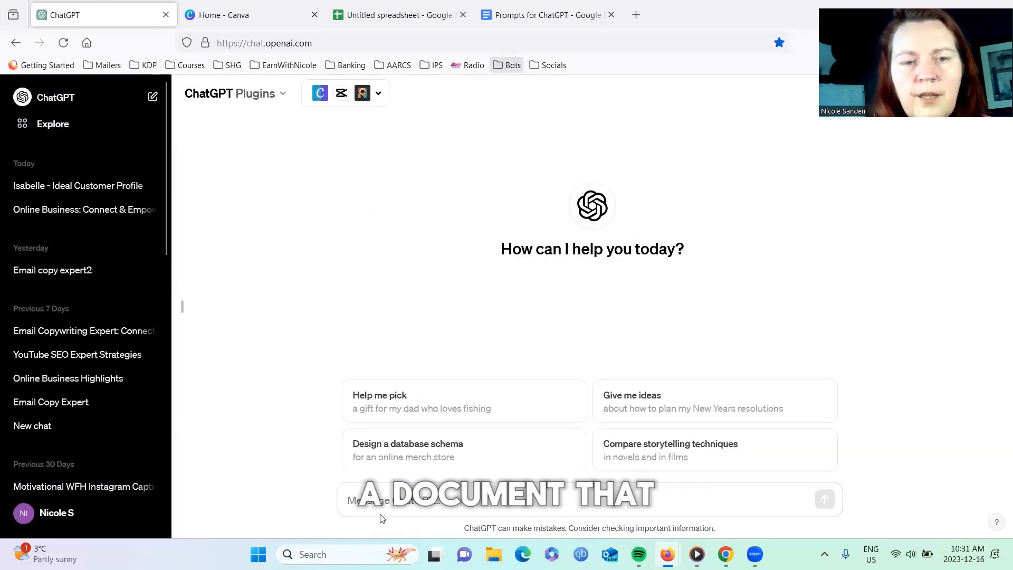
- Copy the online business highlights paragraph from the "Prompts for ChatGPT" Google Doc and send it as a message in ChatGPT
left_click(557, 16)
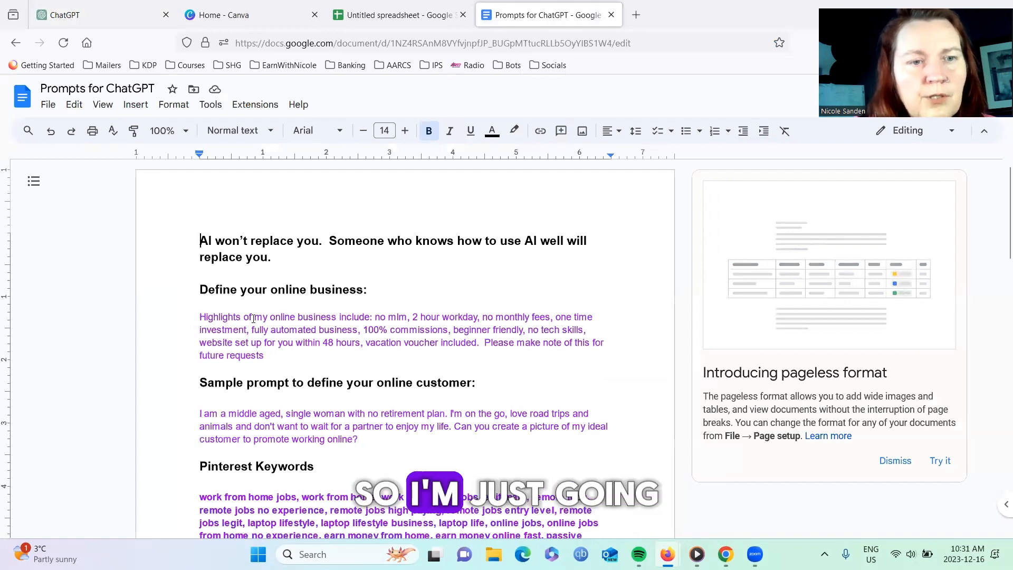
triple_click(304, 359)
key("ctrl+c")
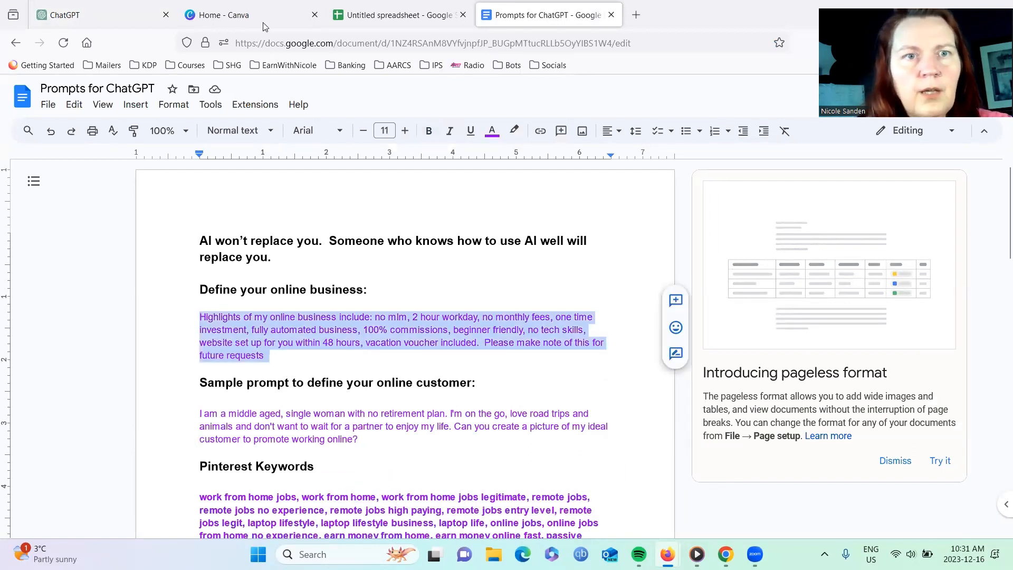
left_click(98, 15)
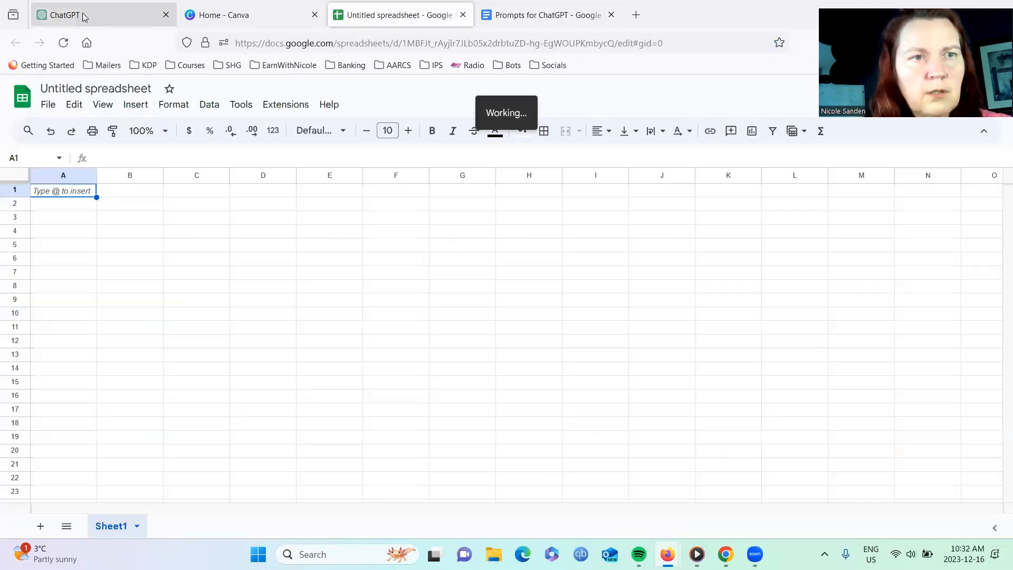
left_click(84, 16)
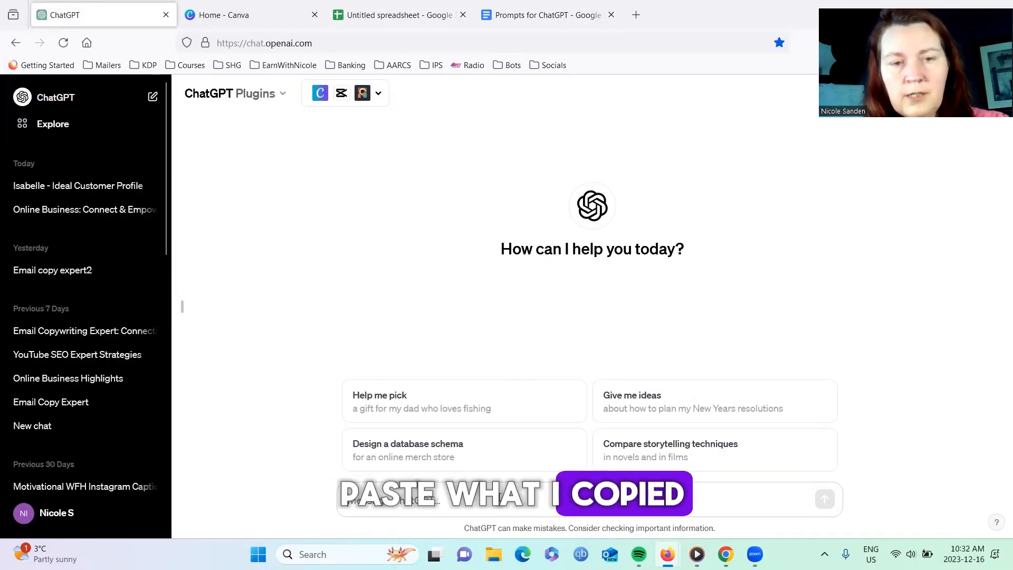
key("ctrl+v")
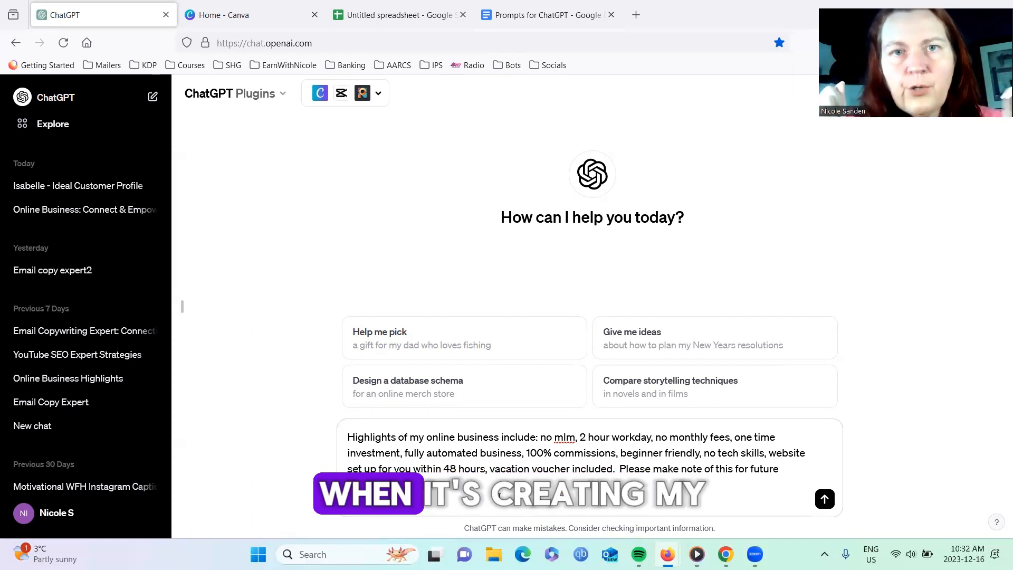
key("Return")
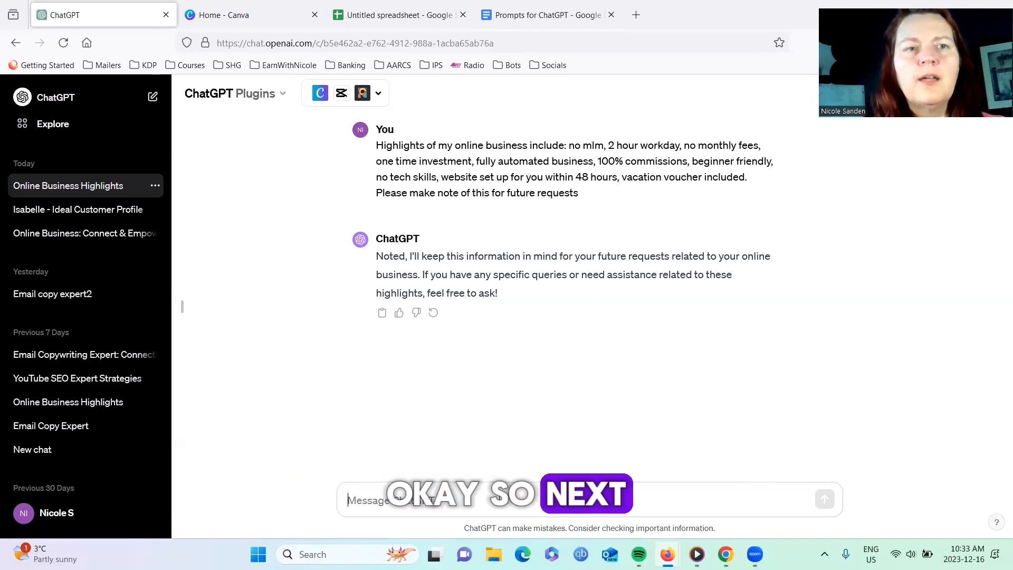
- Return to the "Prompts for ChatGPT" Google Doc and examine the POV, Truthbomb and if/then statement prompts
left_click(533, 12)
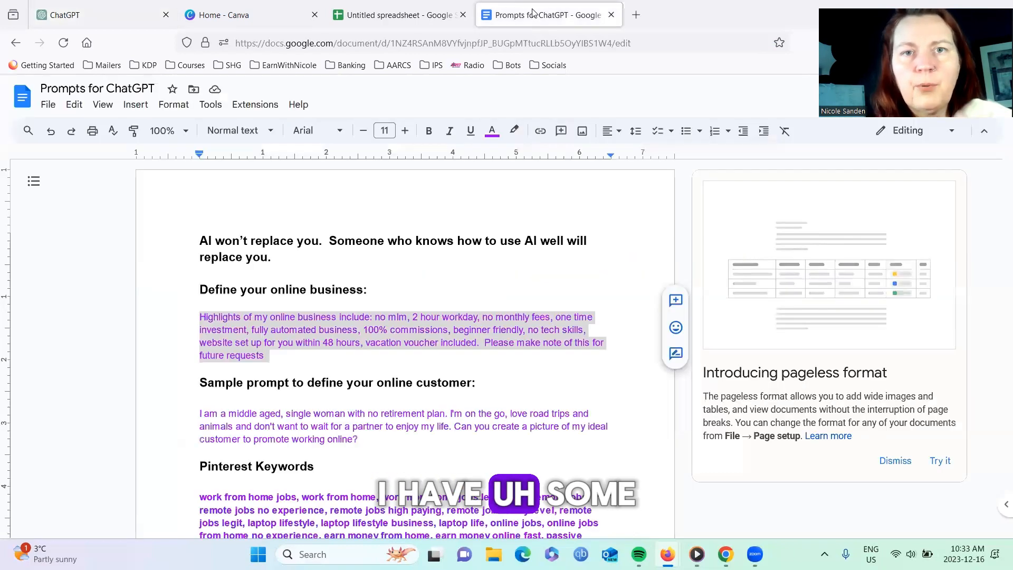
scroll(462, 228, "down", 2)
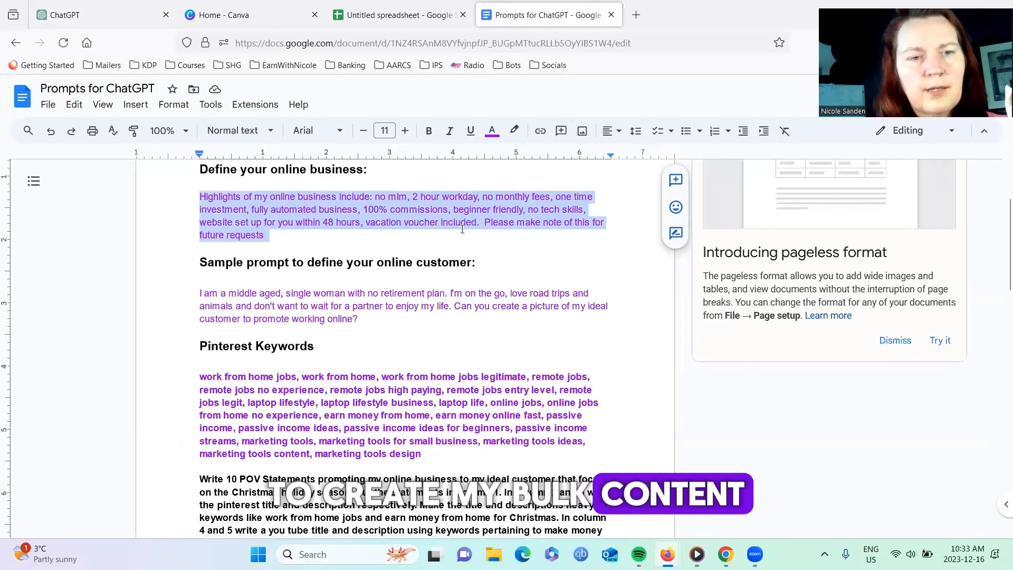
scroll(462, 229, "down", 2)
scroll(462, 228, "down", 3)
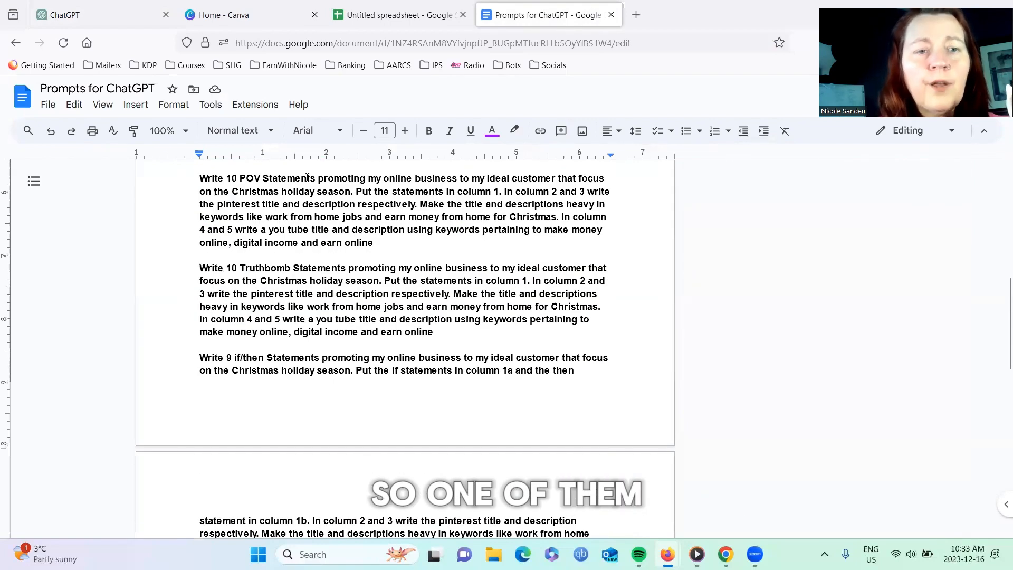
left_click_drag(239, 178, 316, 180)
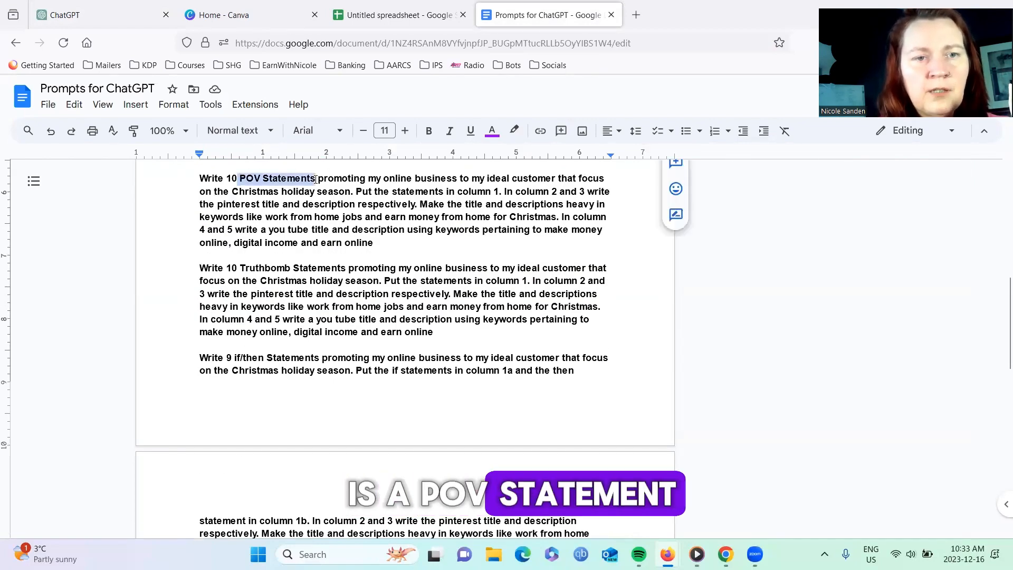
left_click(288, 268)
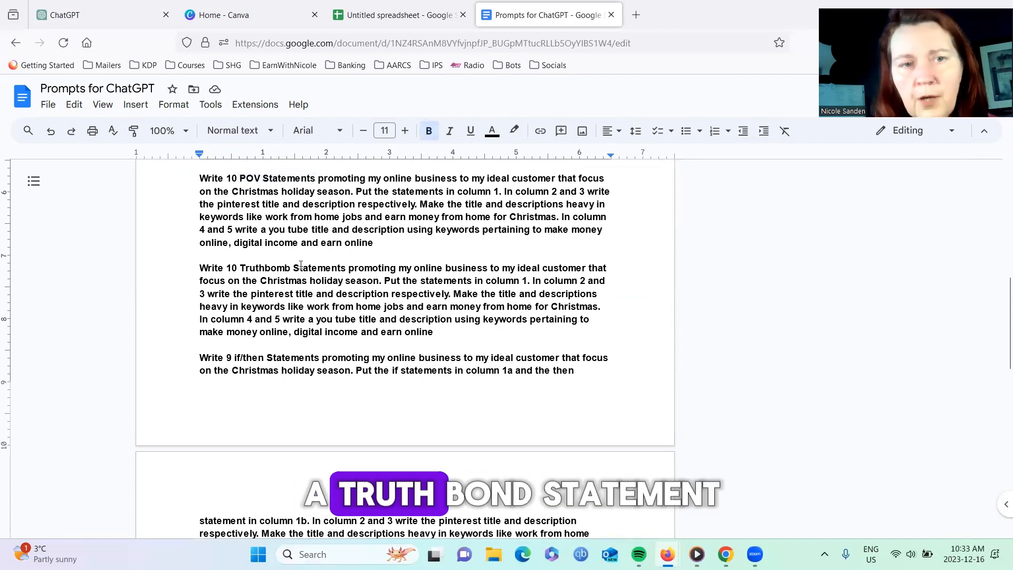
scroll(298, 267, "down", 3)
scroll(298, 272, "up", 1)
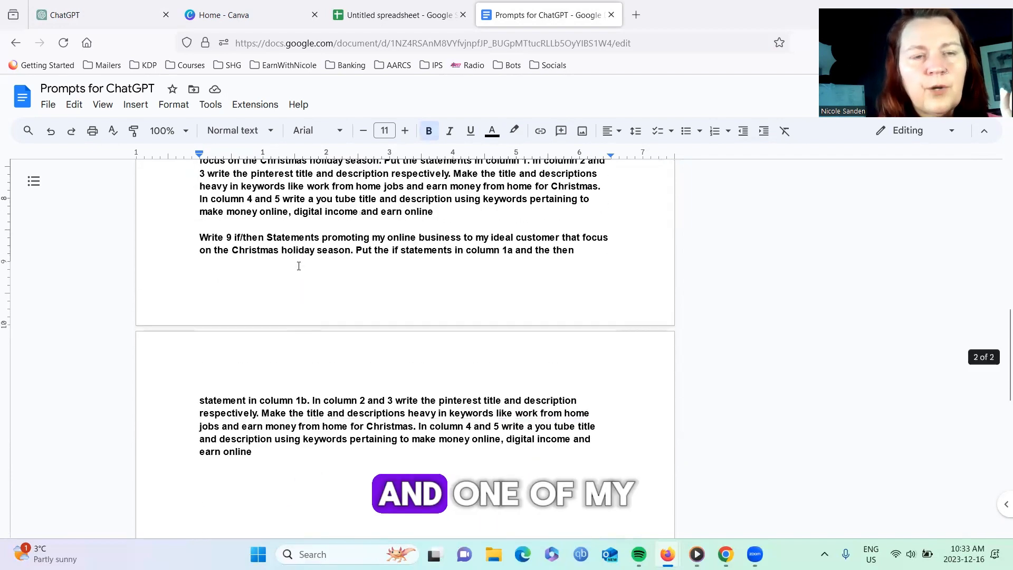
- Copy the full if/then statements prompt from the document and paste it into the ChatGPT message after the word "perfect"
left_click(201, 236)
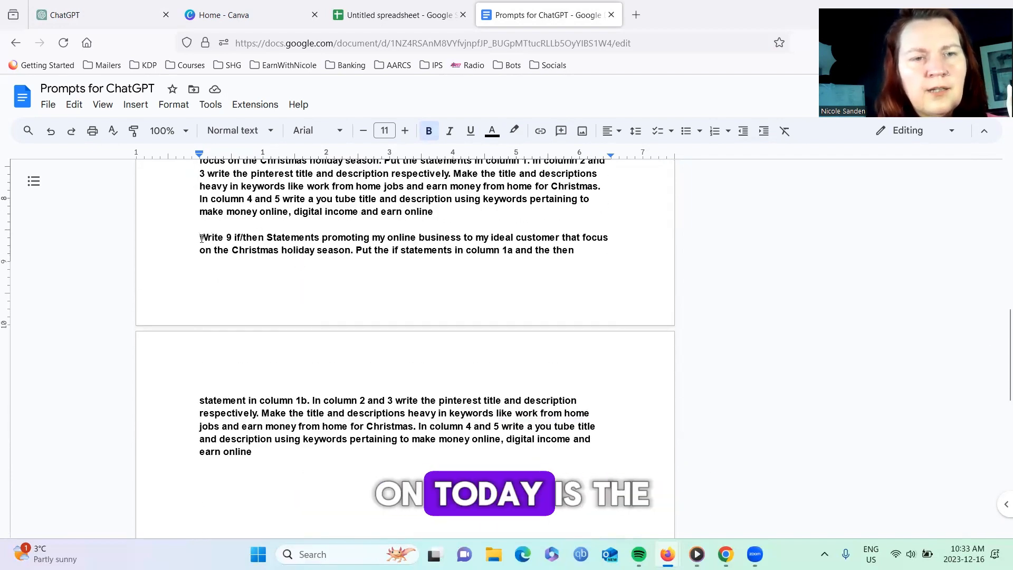
left_click(231, 250, "shift")
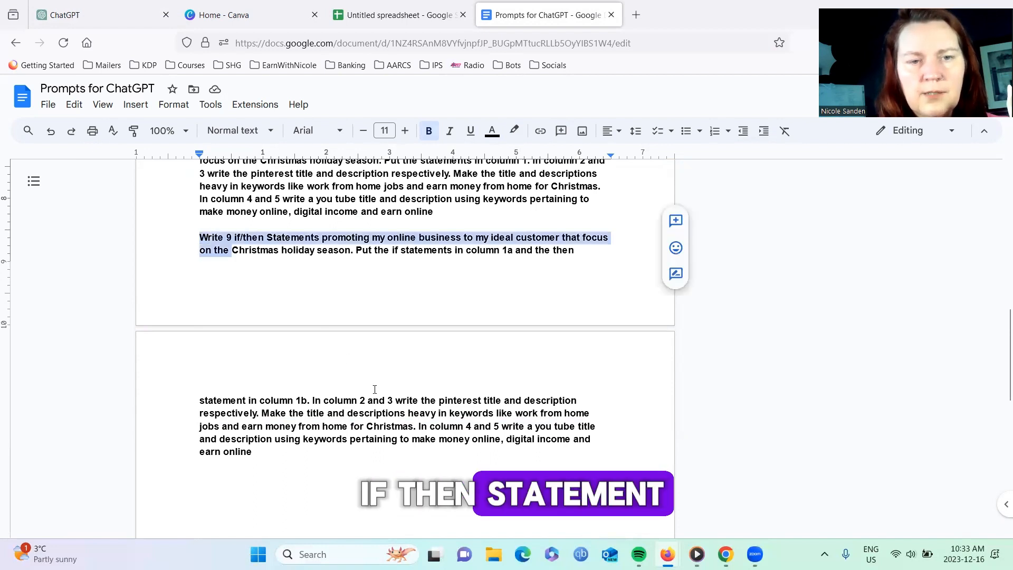
left_click(394, 446, "shift")
key("ctrl+c")
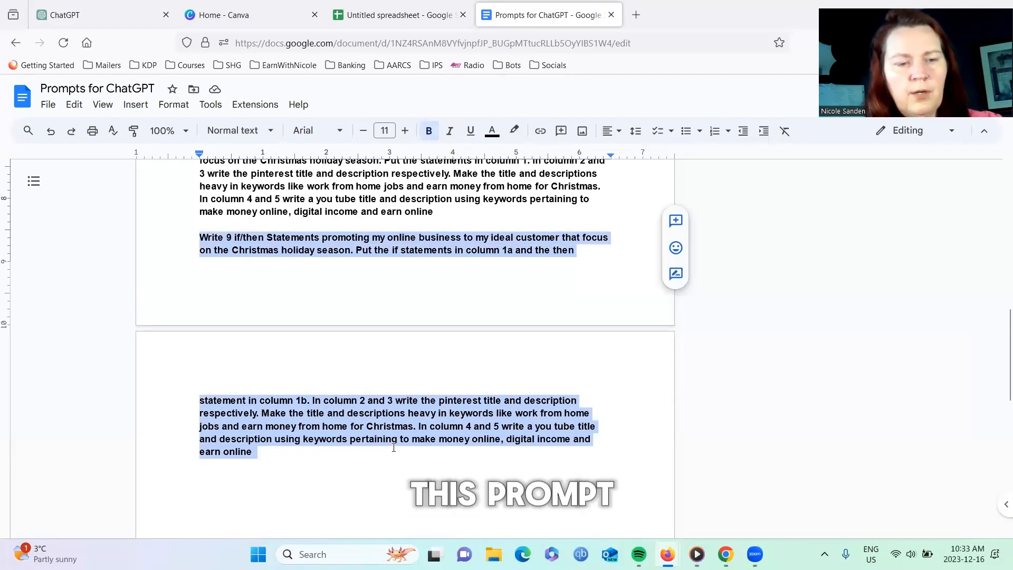
left_click(81, 18)
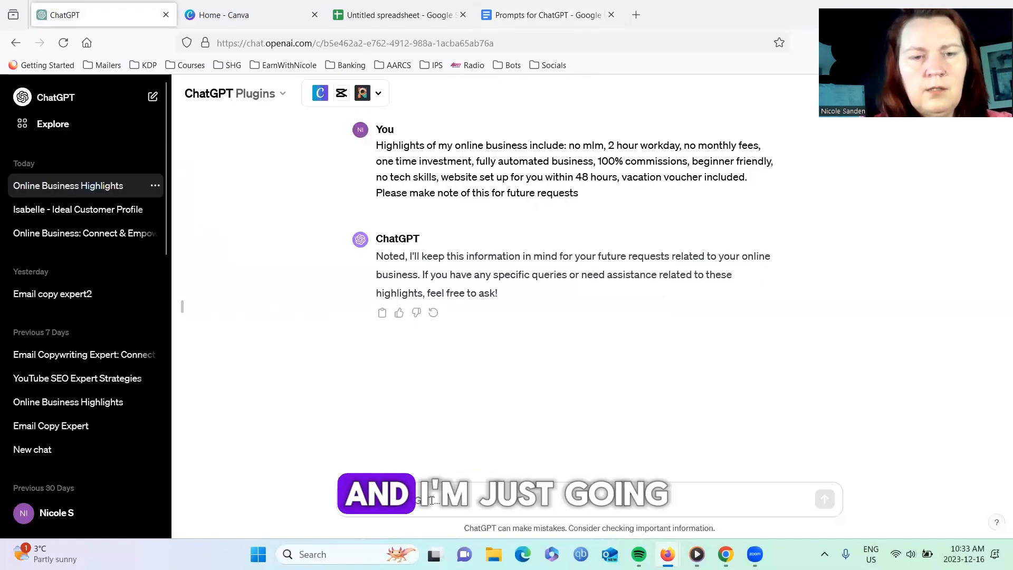
type("perf")
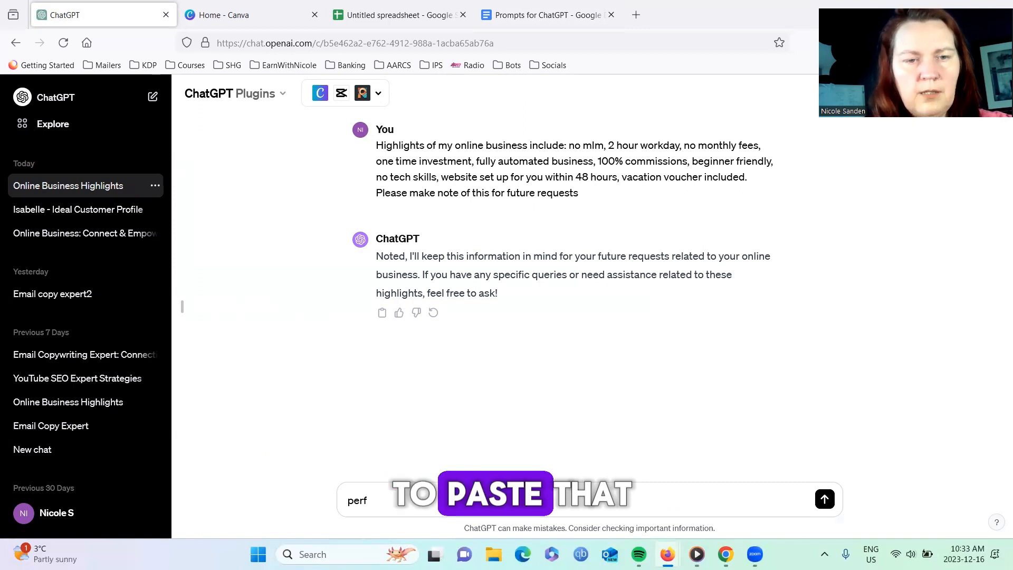
type("ect")
key("ctrl+v")
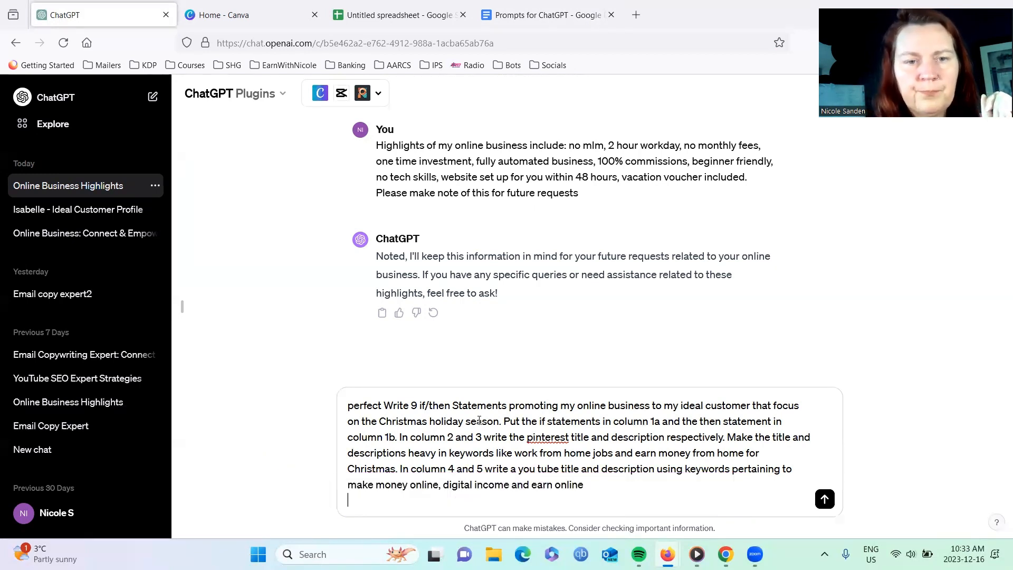
- Change the prompt's focus to "the new year of 2024 and the resolutions and desires of the new year" and request 5 statements
left_click_drag(498, 421, 377, 428)
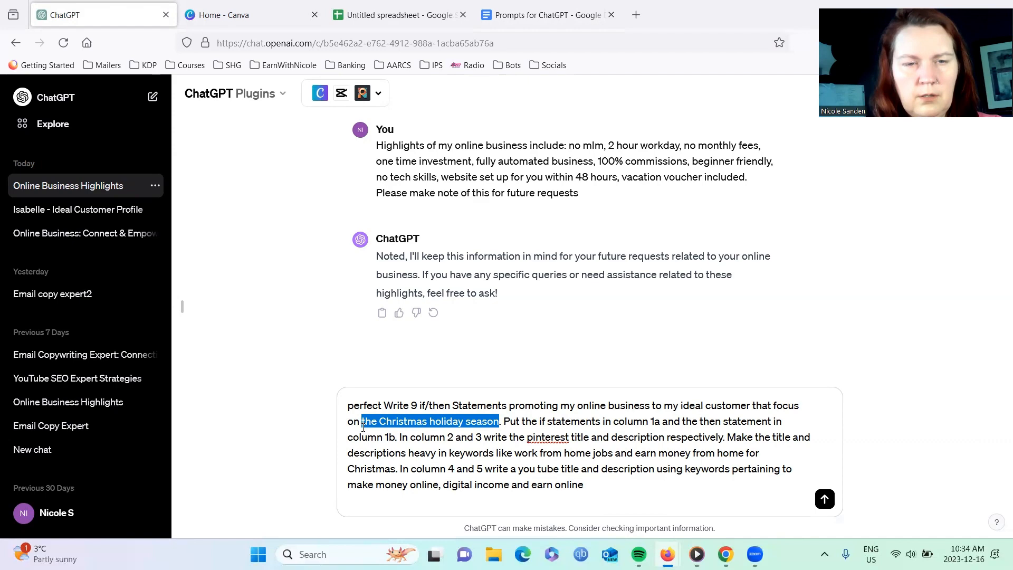
type("the new year")
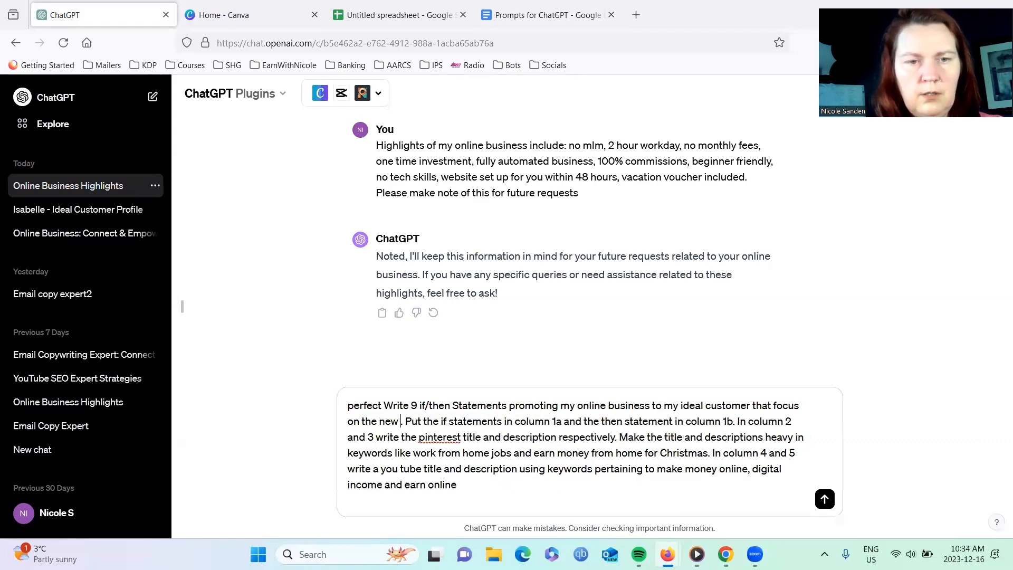
type(" of")
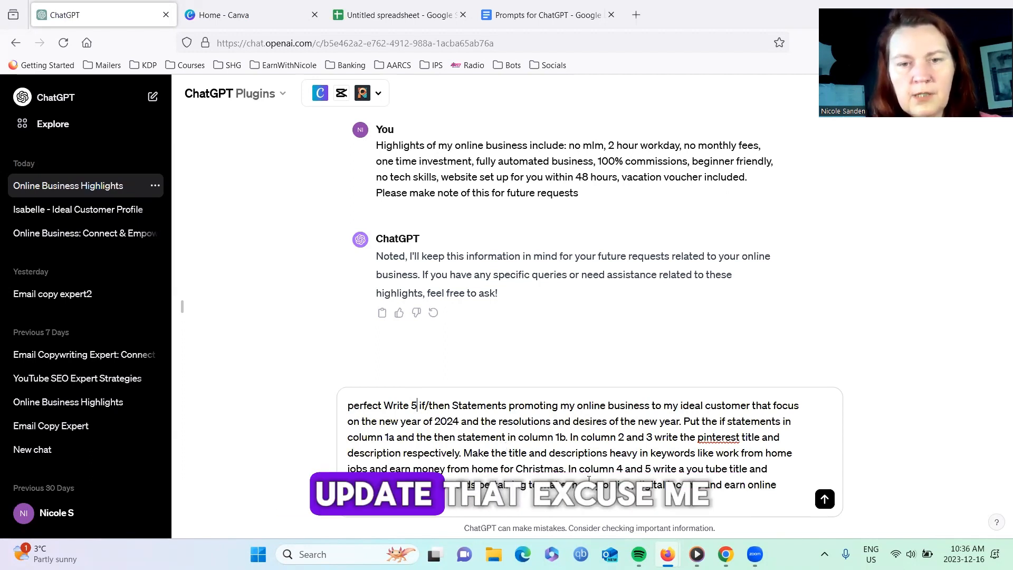
- Replace "Christmas" in the prompt's keyword sentence with "the new year of 2024" and send the prompt
left_click(565, 469)
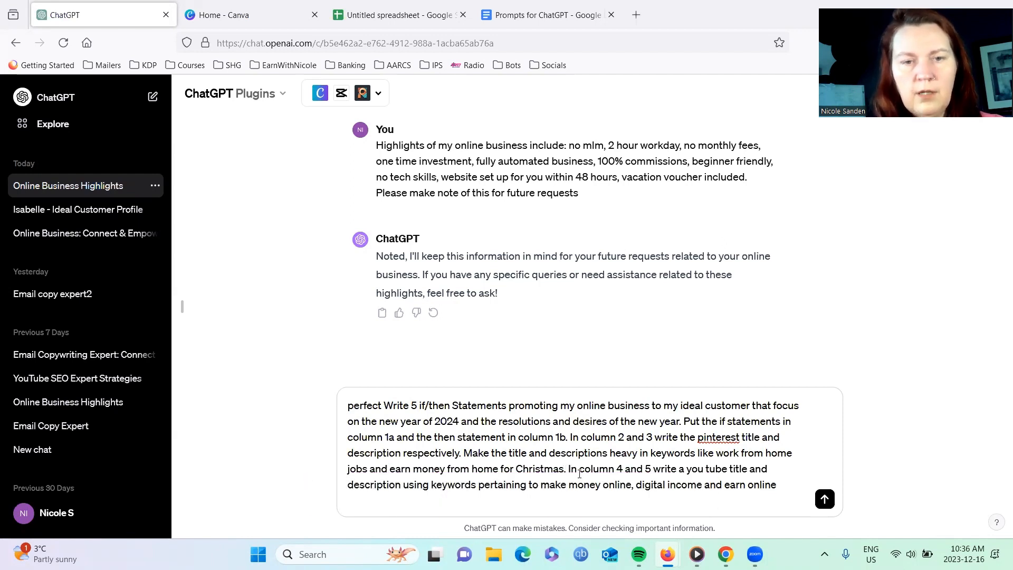
key("BackSpace")
key("BackSpace")
key("BackSpace")
key("BackSpace")
key("BackSpace")
key("BackSpace")
key("BackSpace")
key("BackSpace")
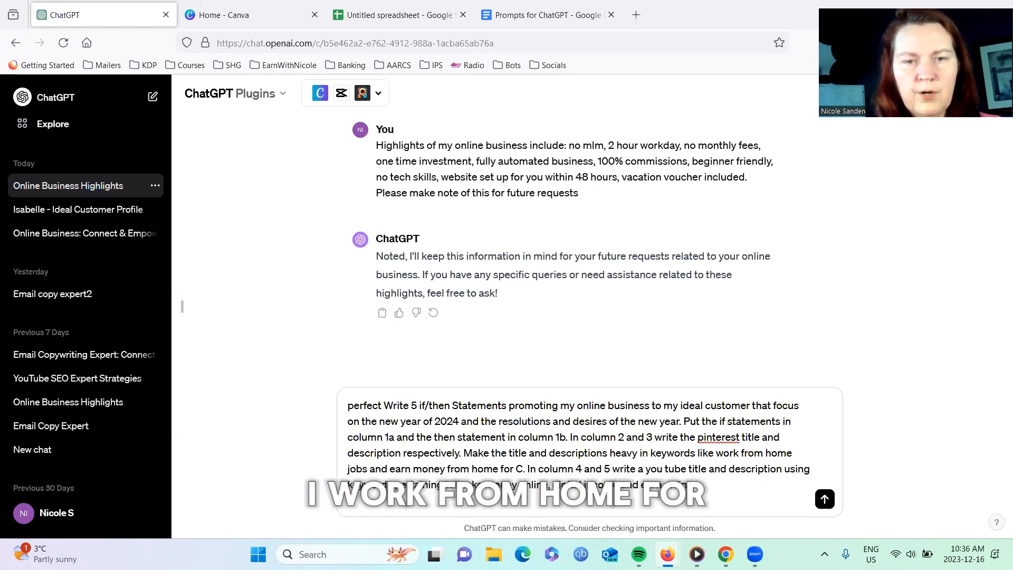
key("BackSpace")
type("the new")
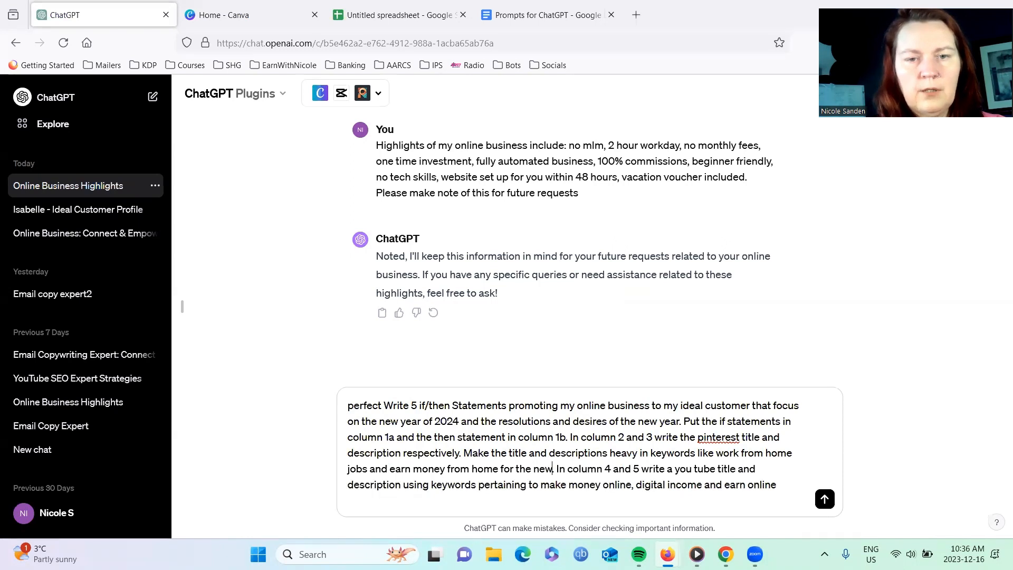
type(" yea")
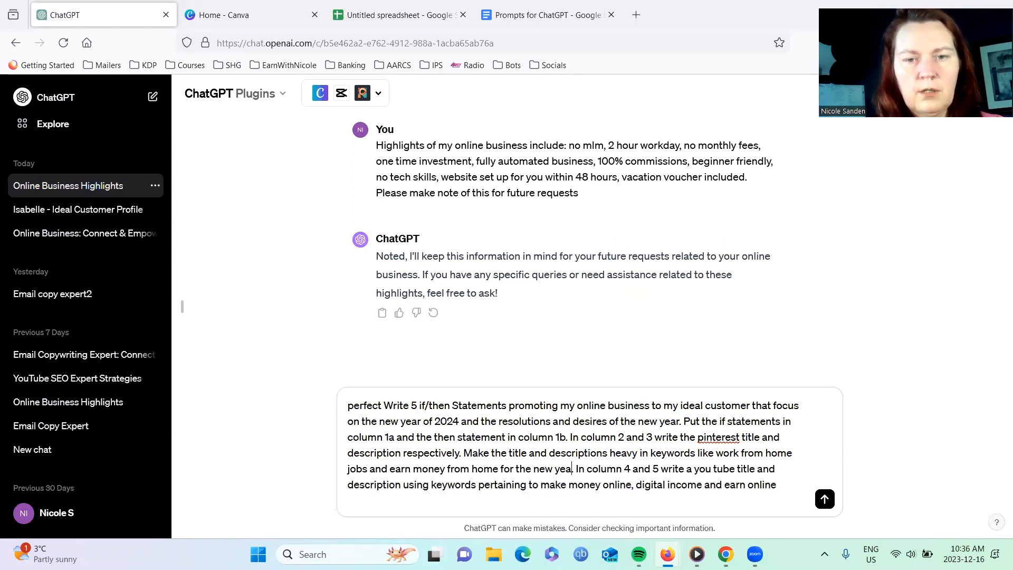
type("r of 20")
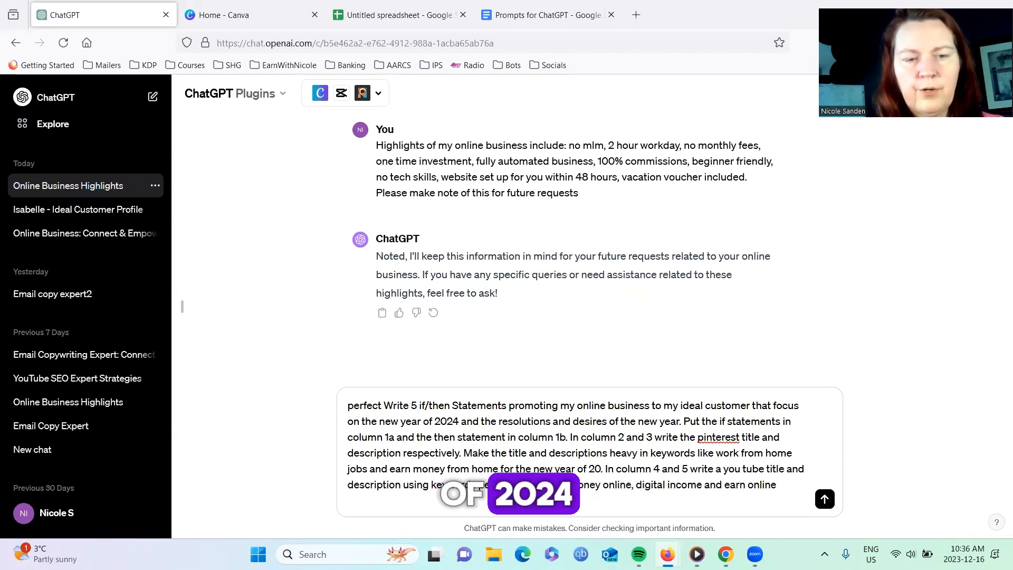
type("24")
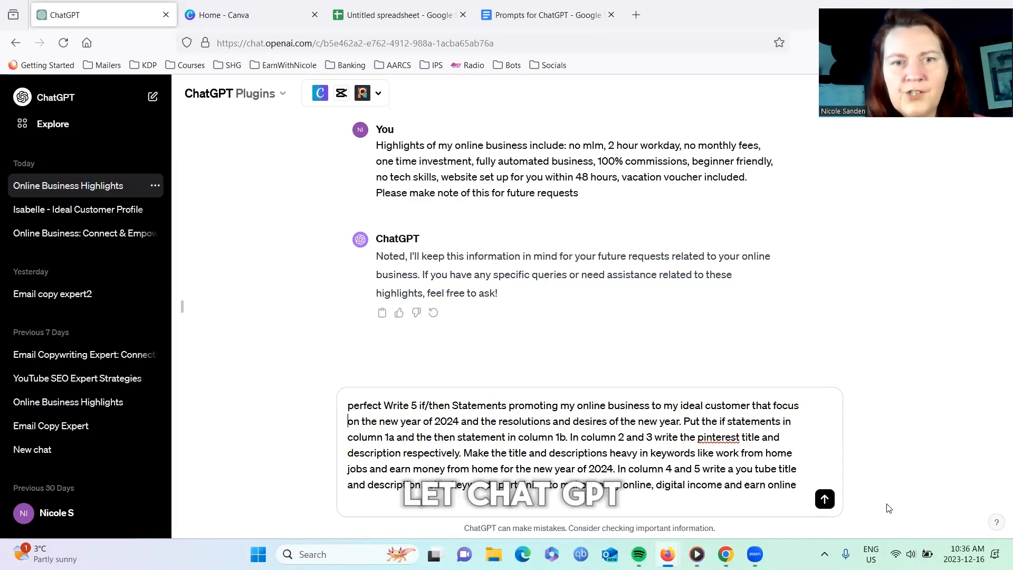
key("Return")
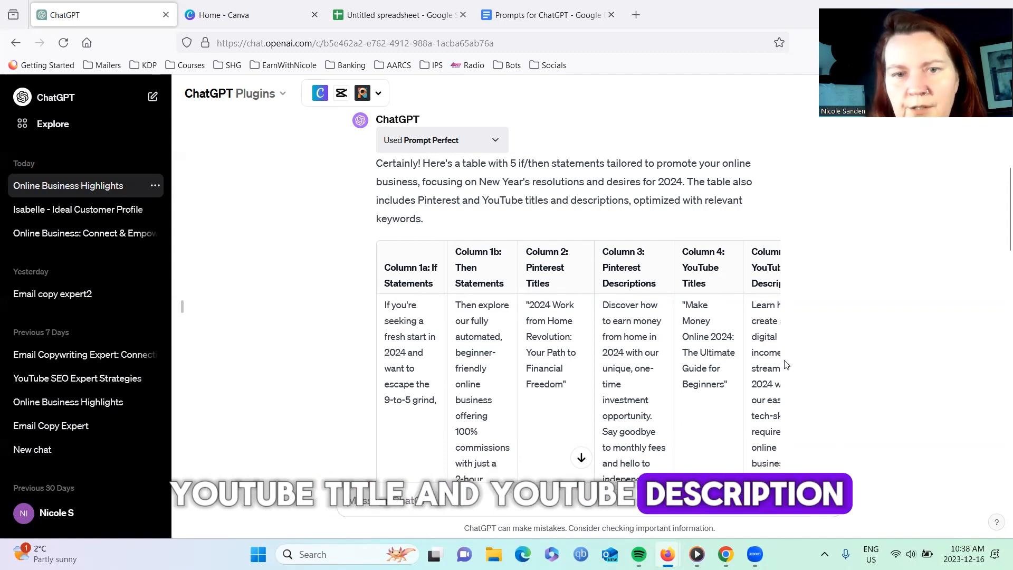
- Copy the whole if/then statements table from the ChatGPT reply and paste it into the blank Google Sheets spreadsheet starting at cell A1
scroll(785, 364, "down", 7)
scroll(785, 364, "down", 5)
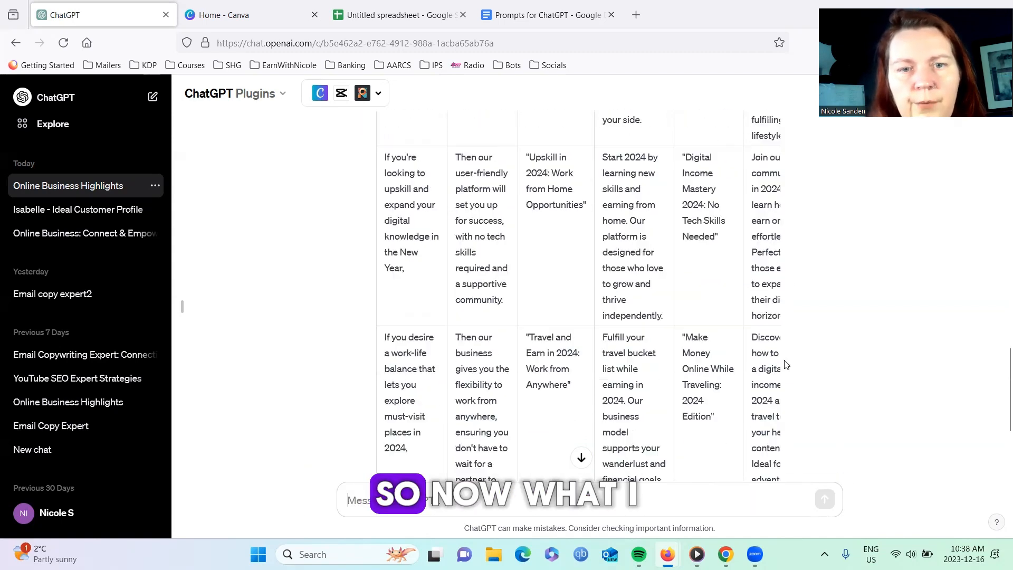
scroll(785, 364, "up", 10)
scroll(785, 364, "up", 5)
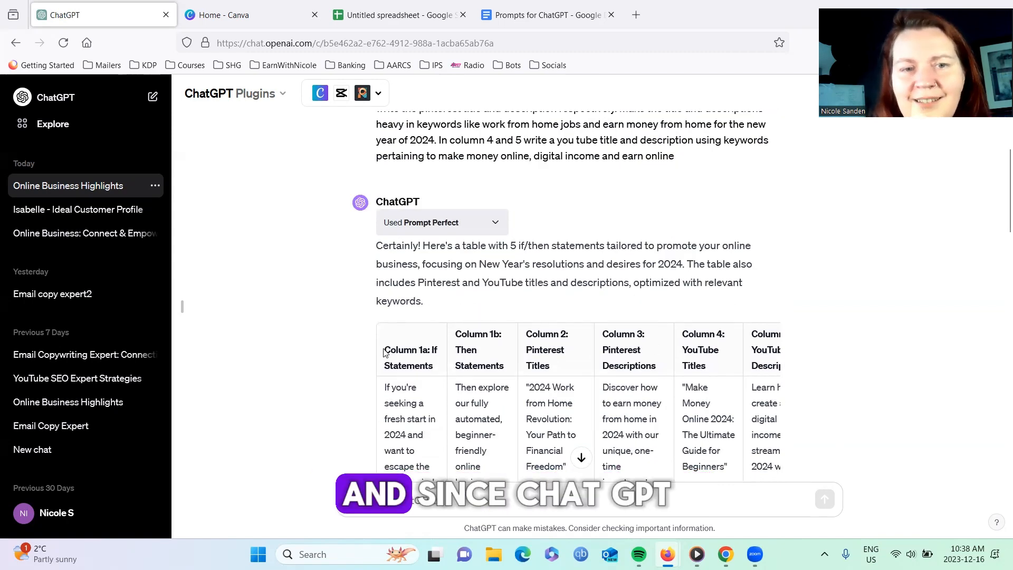
left_click_drag(410, 376, 457, 413)
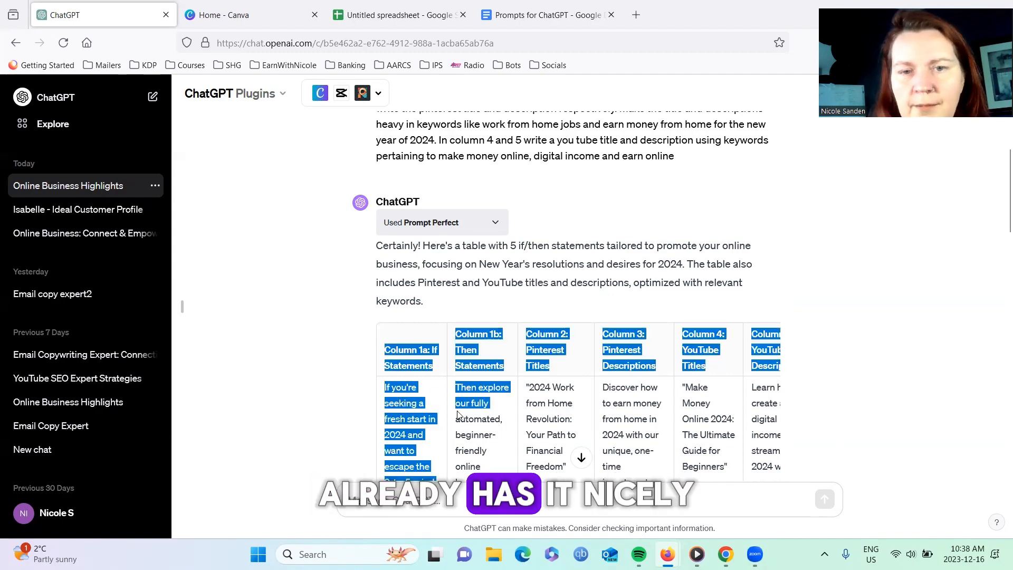
scroll(458, 412, "down", 5)
scroll(457, 412, "down", 15)
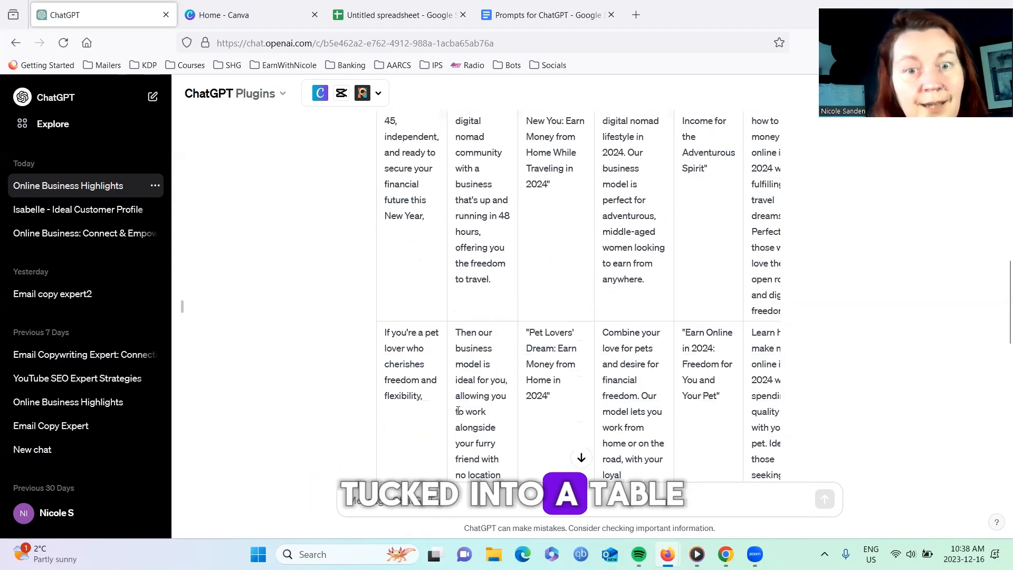
scroll(457, 411, "down", 5)
left_click_drag(458, 410, 793, 371)
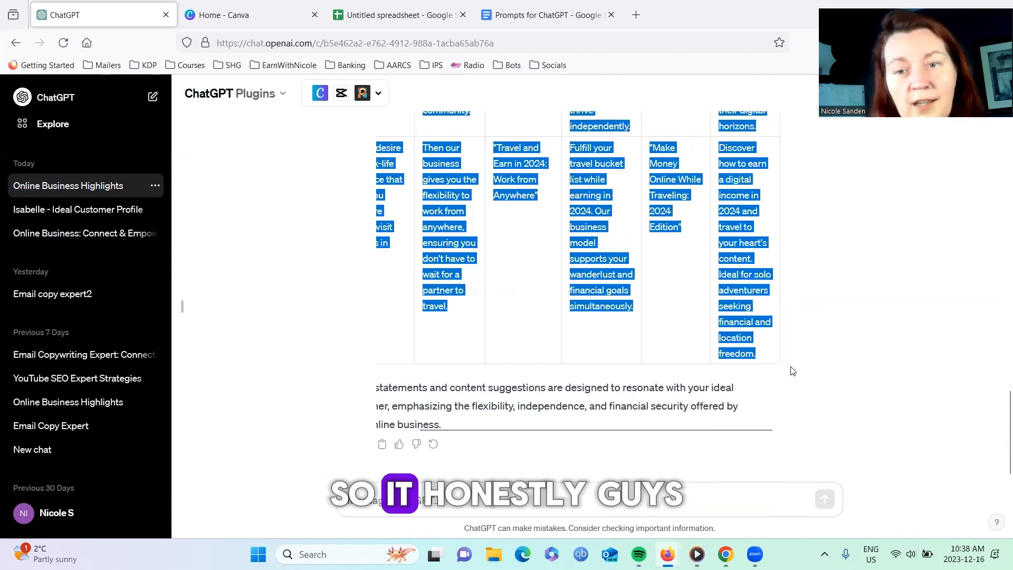
key("ctrl+c")
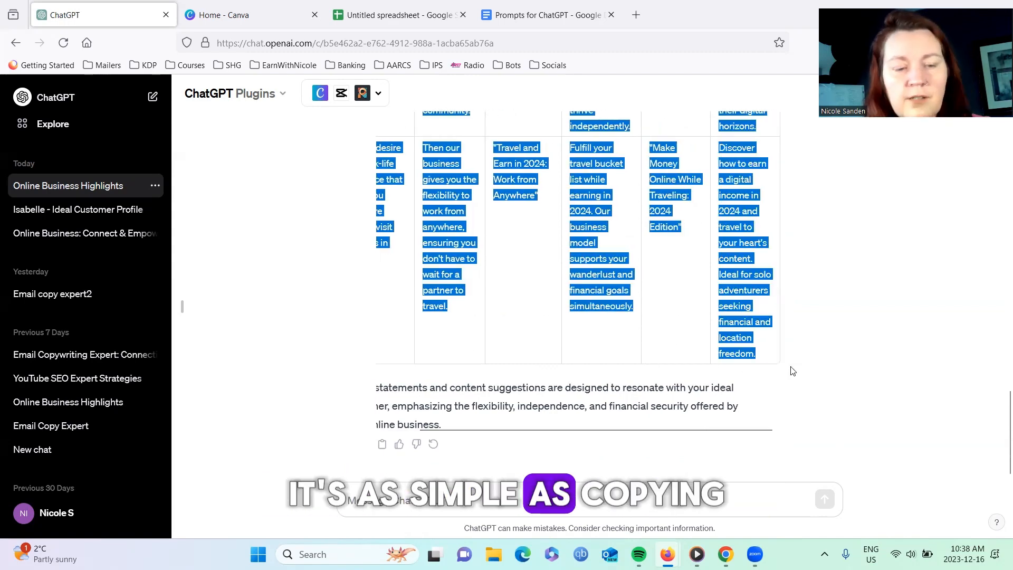
left_click(371, 17)
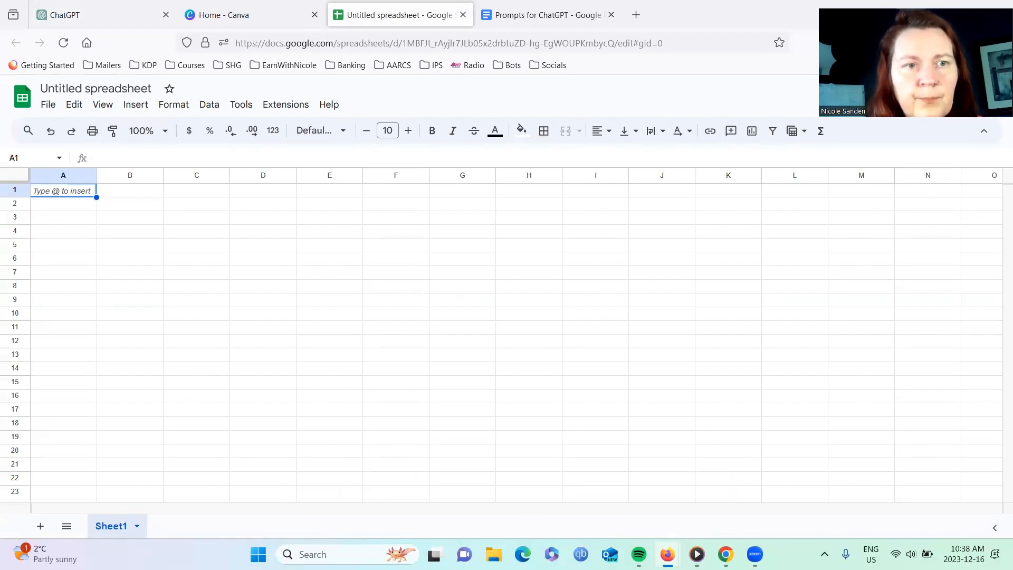
key("ctrl+v")
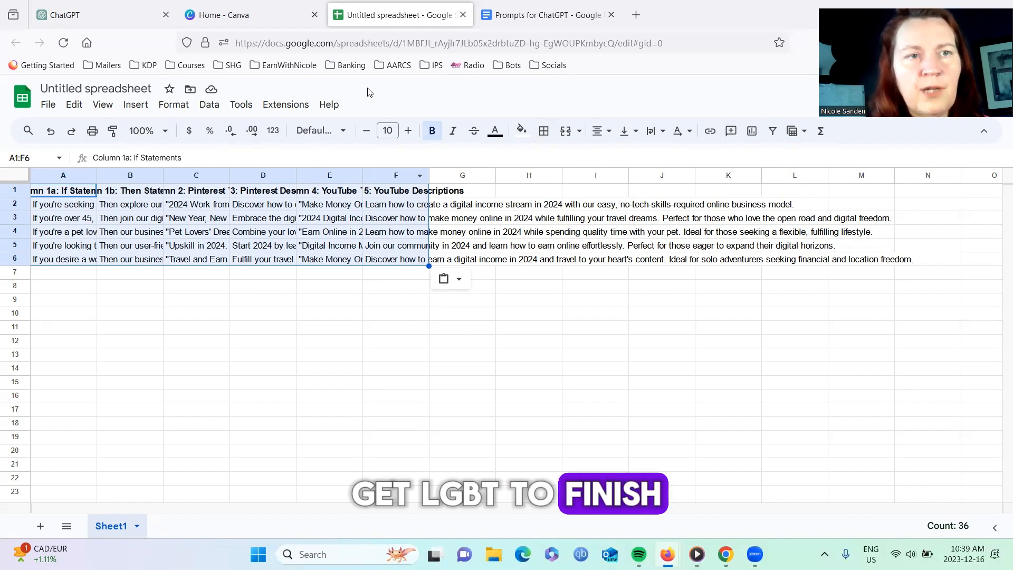
- Return to the ChatGPT conversation and send the message "perfect can you create 5 more"
left_click(83, 18)
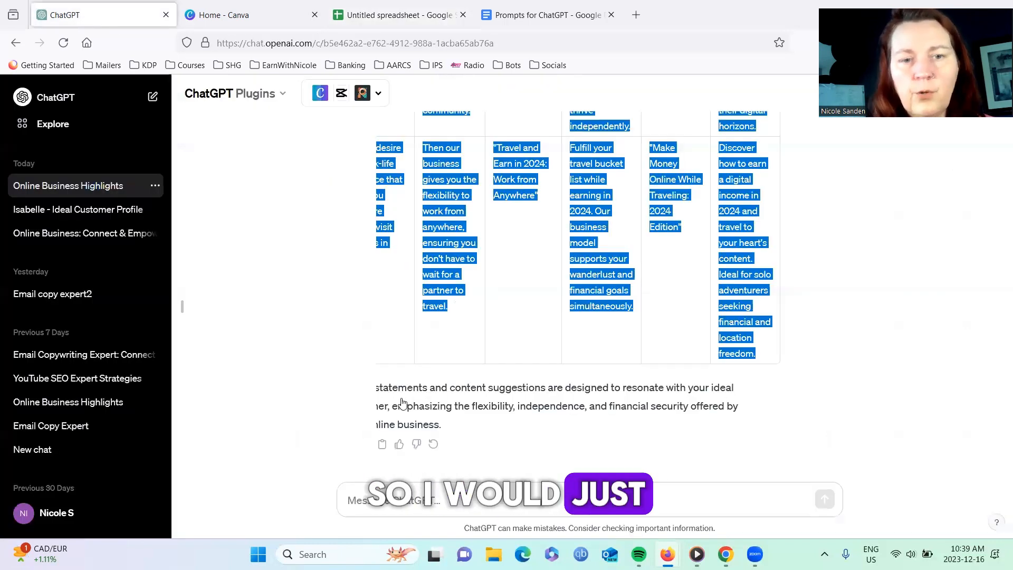
left_click(348, 500)
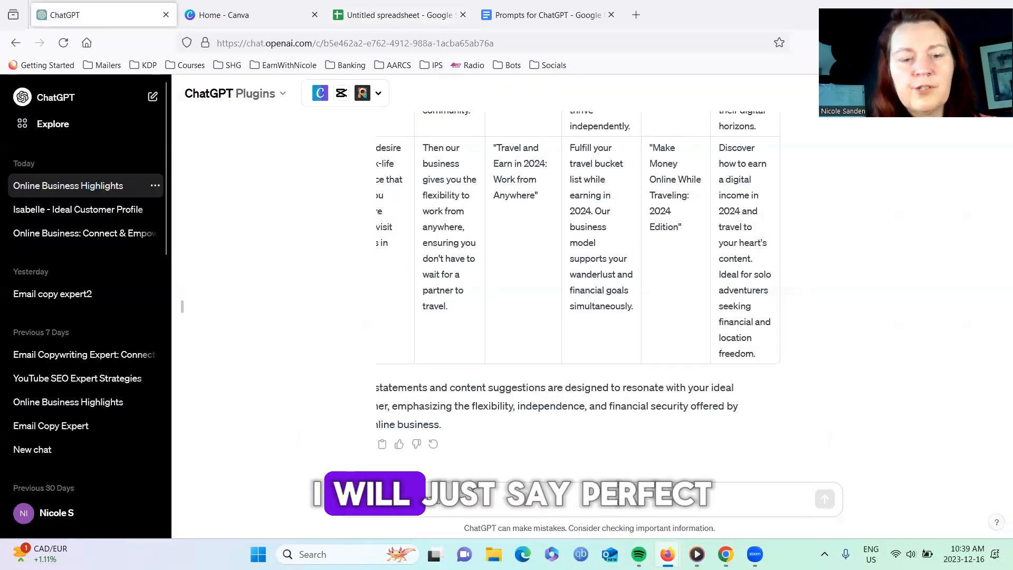
type("perfect can you create 5 more")
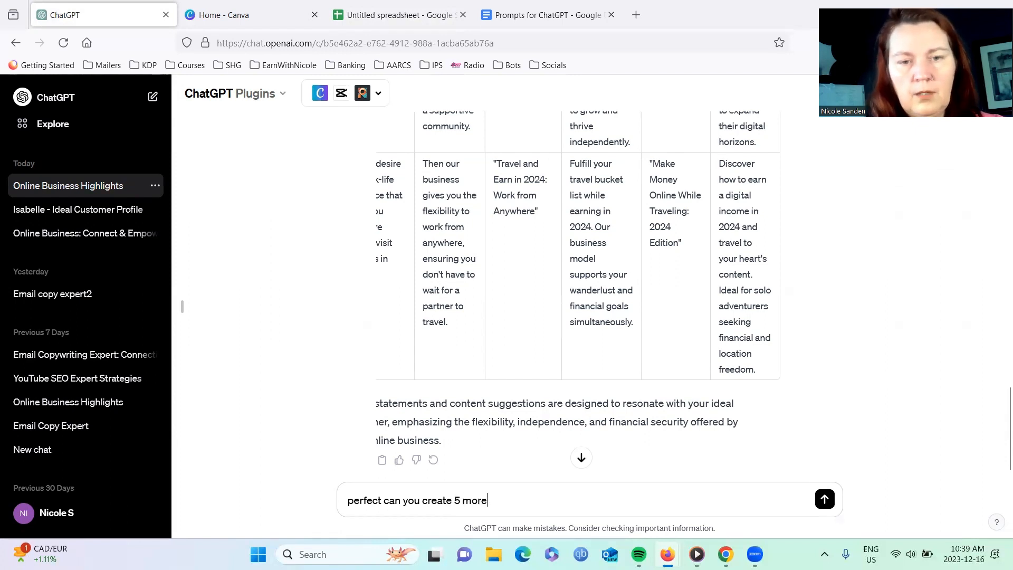
key("Return")
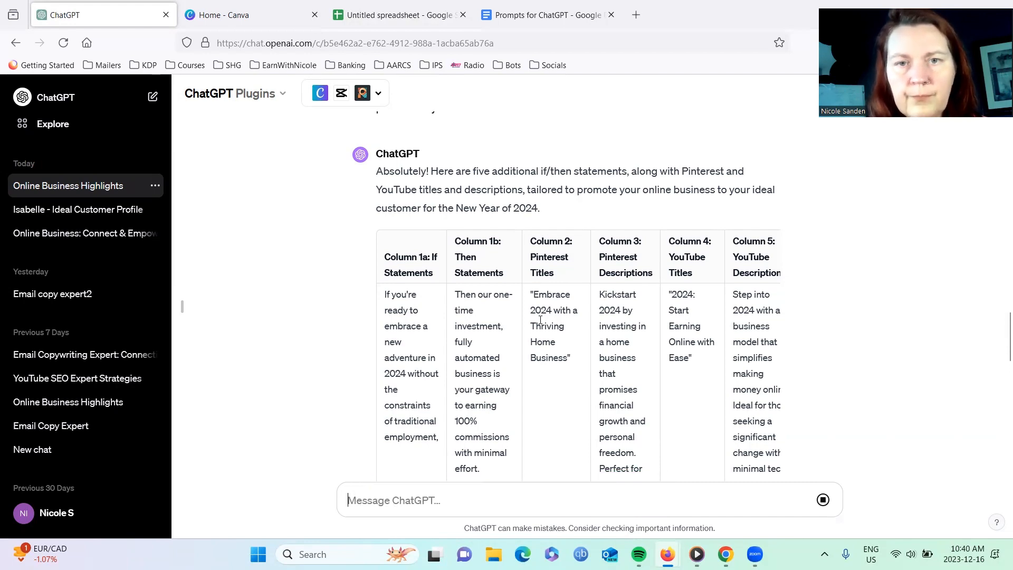
- Switch to Canva and create a new blank Pinterest Pin design at 1000 × 1500 px
left_click(238, 16)
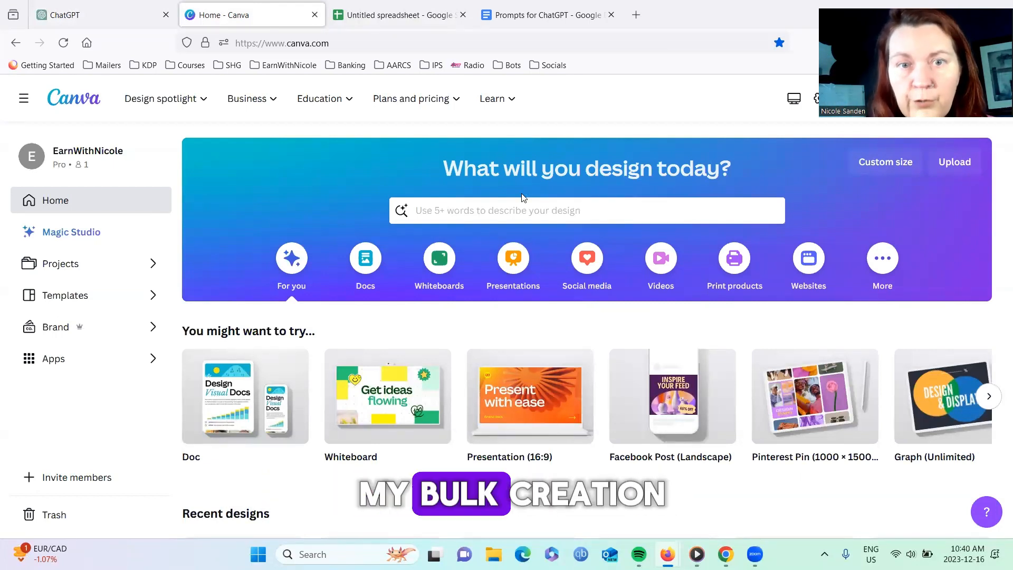
left_click(521, 210)
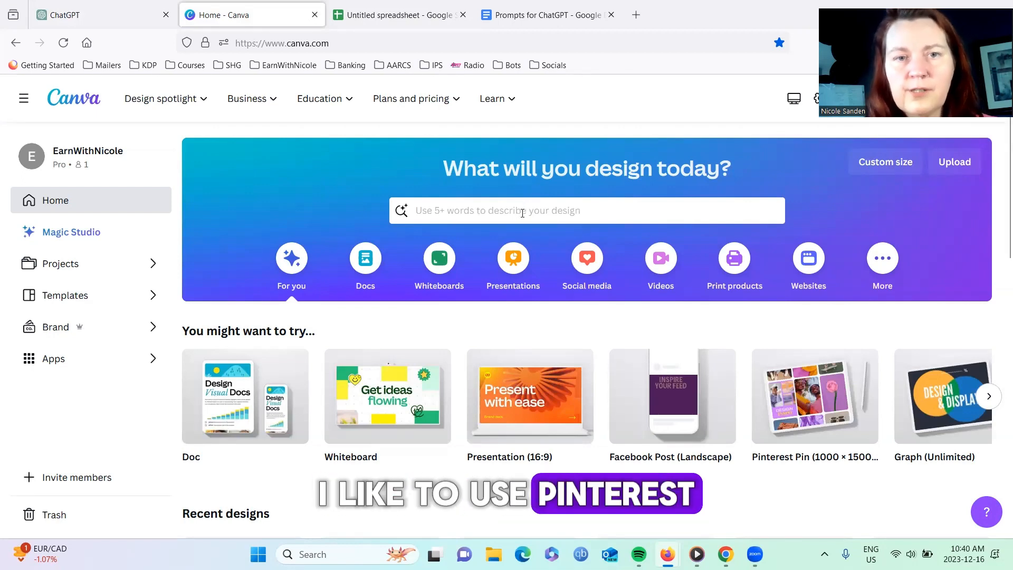
type("pinterest pin")
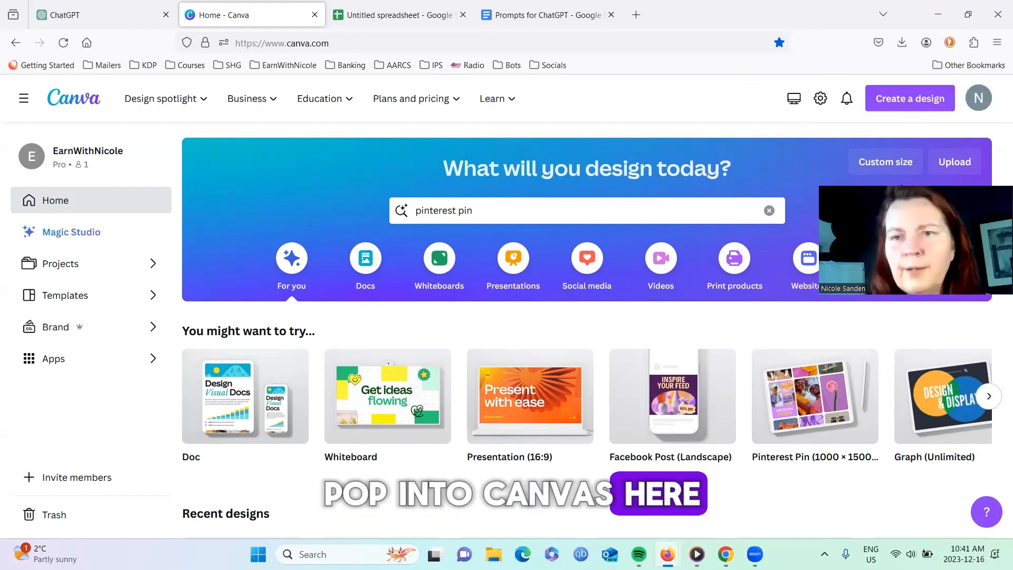
left_click(904, 99)
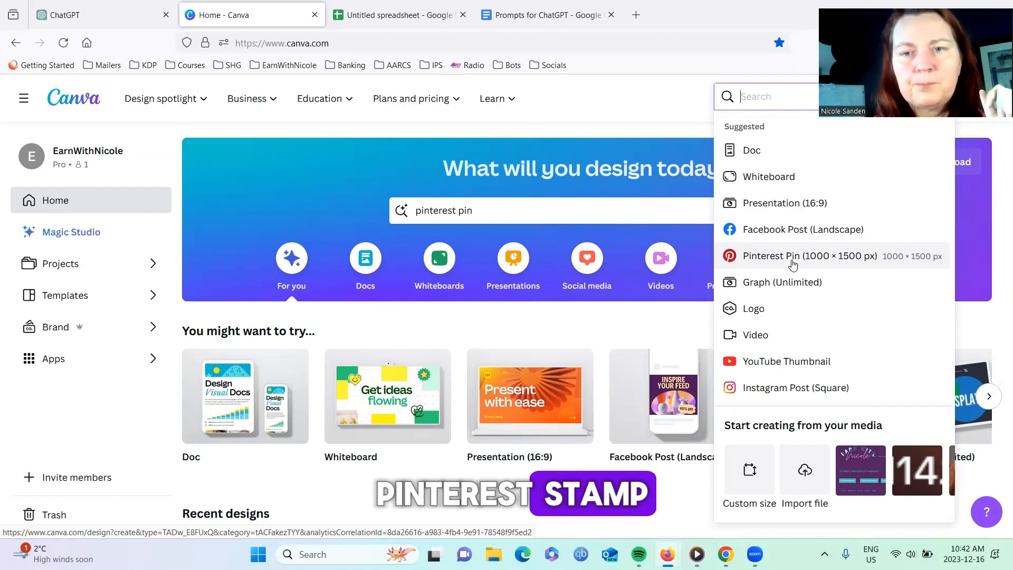
left_click(793, 263)
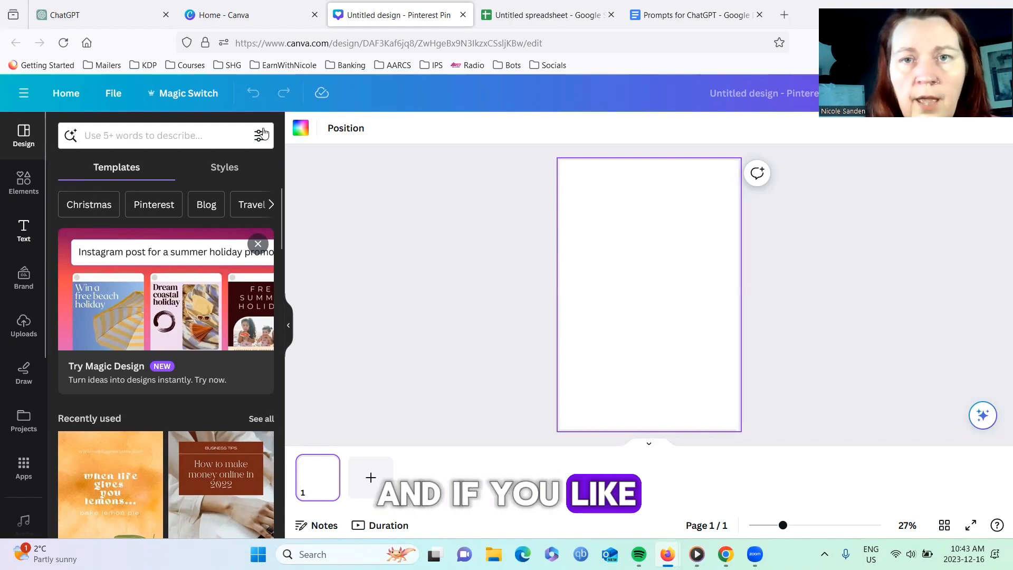
- Copy the first if statement from cell A2 of the spreadsheet and insert it in a new text box on the Canva pin
left_click(526, 16)
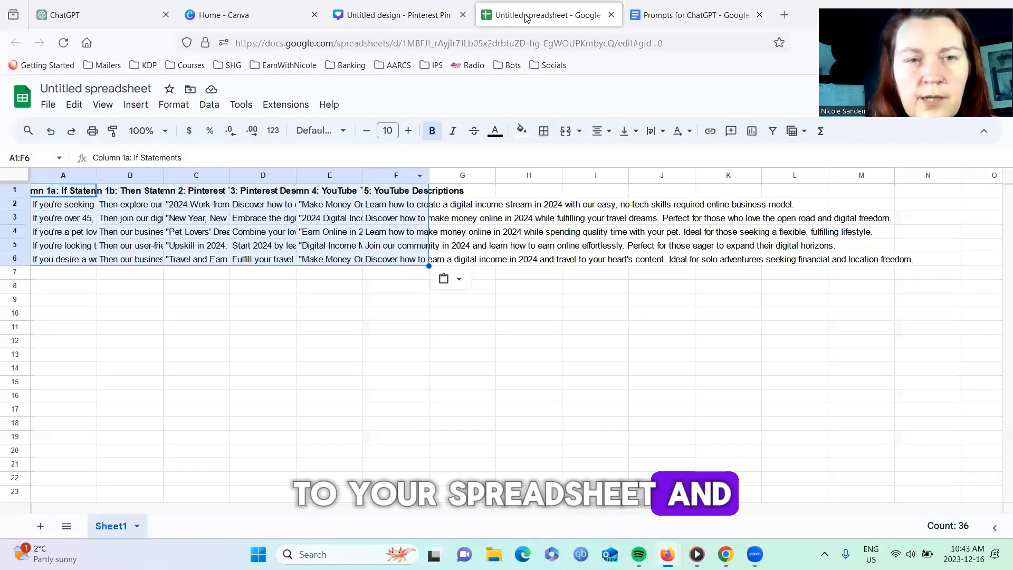
left_click(55, 209)
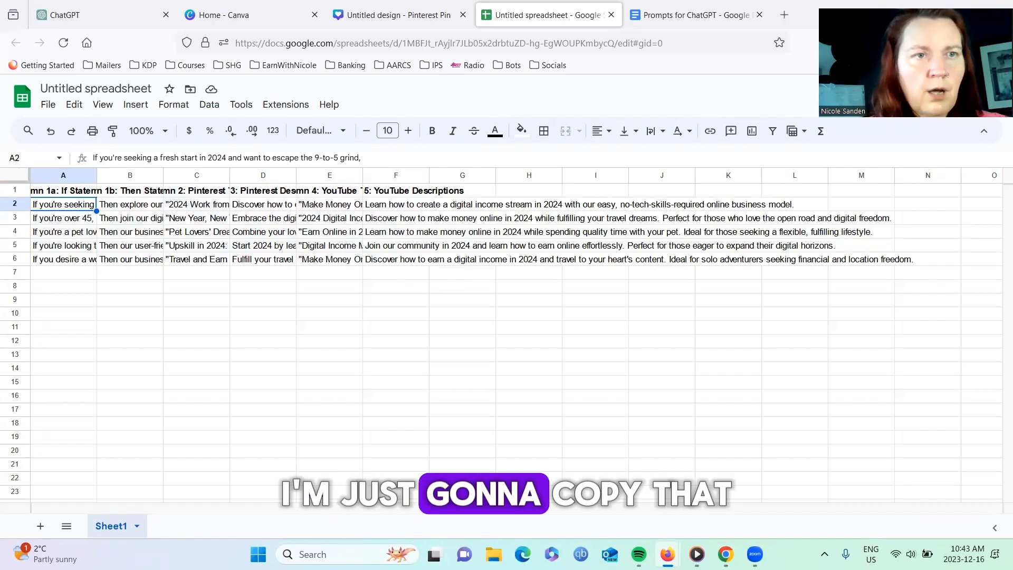
left_click(393, 15)
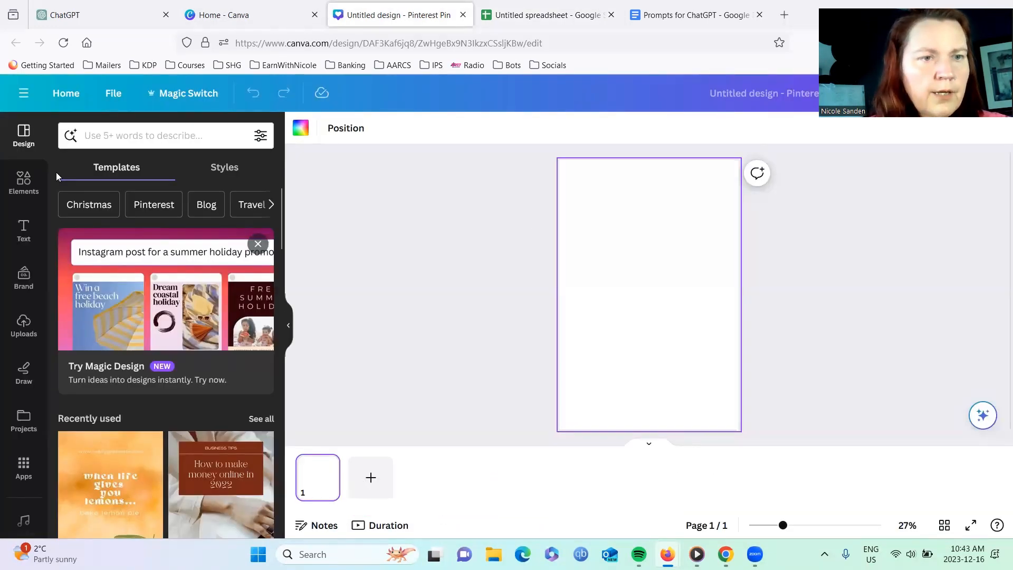
left_click(23, 231)
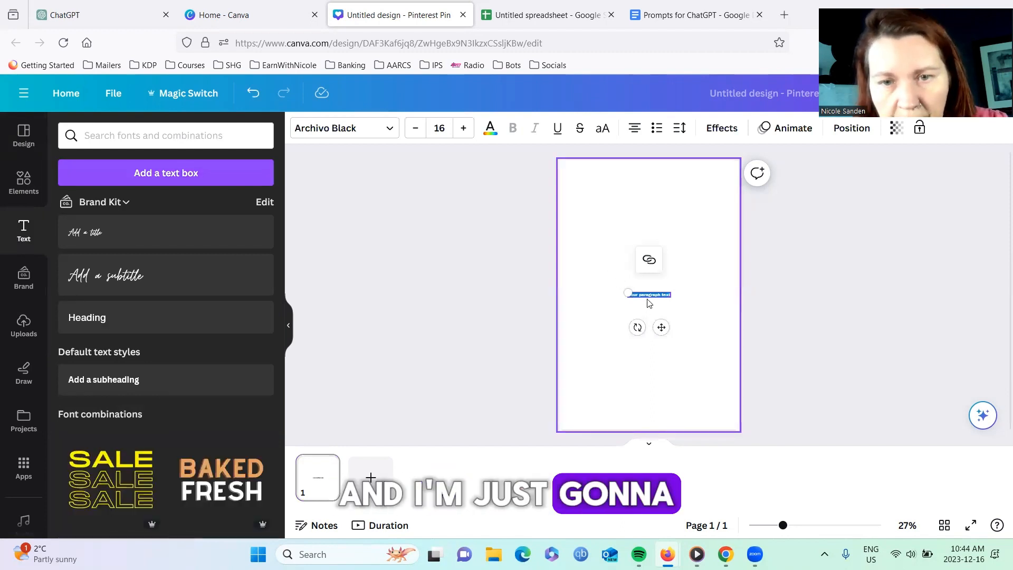
type("you're seeking a fresh start in 2024 and want to escape the 9-to-5 grind.")
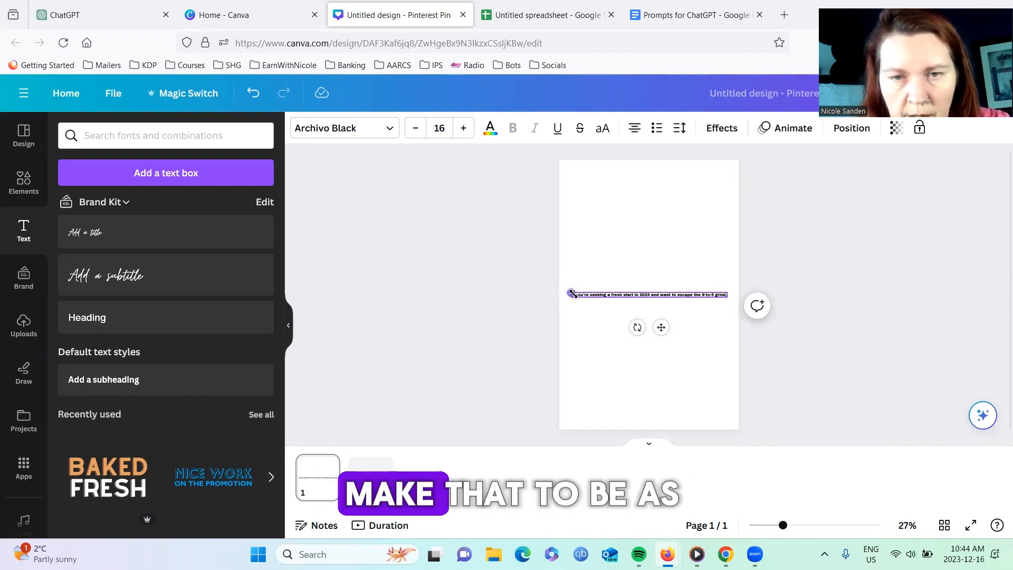
- Increase the if statement's font size to 37
left_click(463, 128)
left_click(464, 128)
left_click(463, 128)
left_click(463, 128)
left_click(463, 129)
left_click(462, 129)
left_click(462, 129)
left_click(463, 128)
left_click(463, 128)
left_click(463, 128)
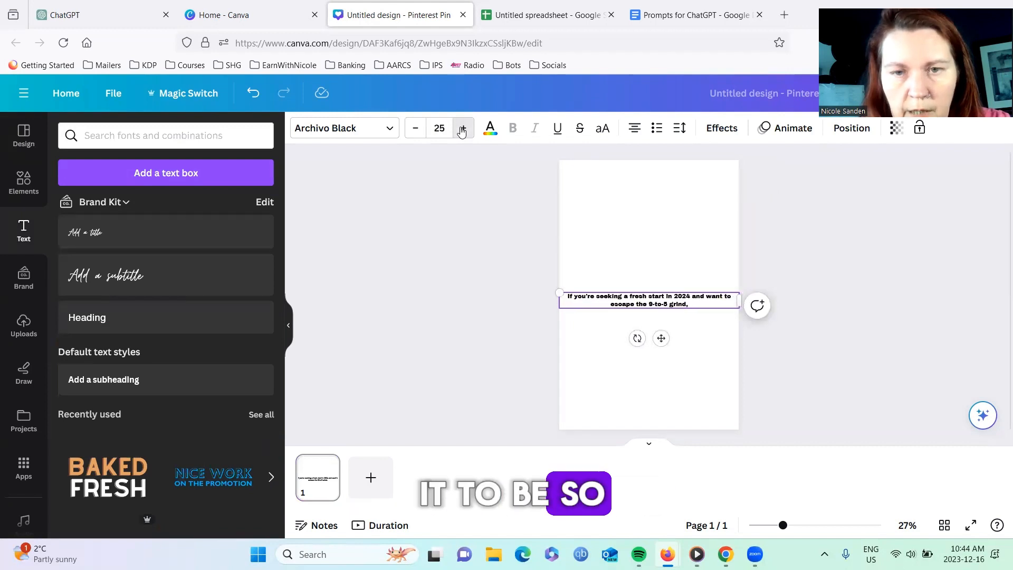
left_click(463, 128)
left_click(463, 128)
left_click(463, 128)
left_click(463, 128)
left_click(462, 128)
left_click(463, 129)
left_click(462, 129)
left_click(463, 128)
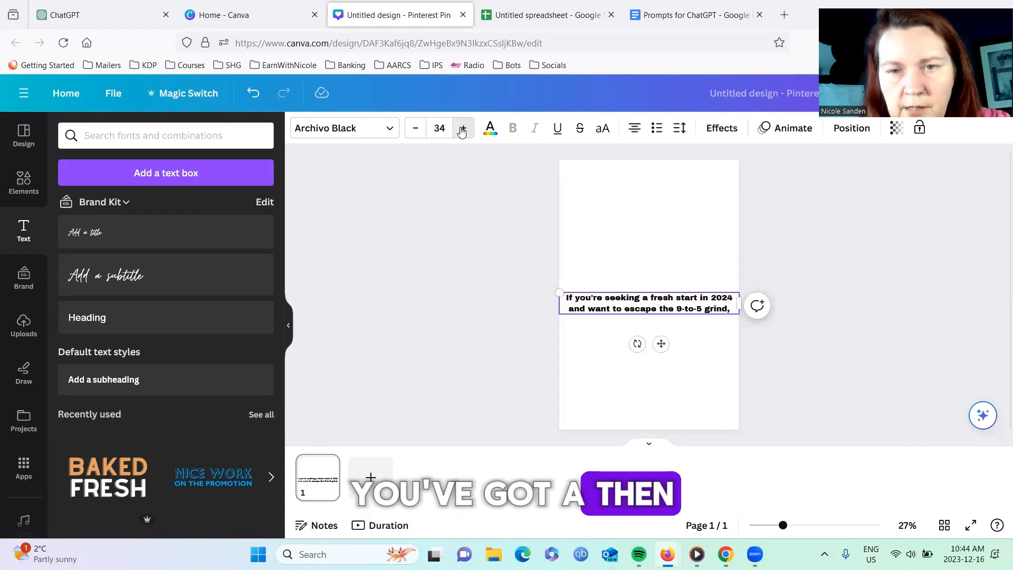
left_click(463, 128)
left_click(463, 129)
left_click(463, 128)
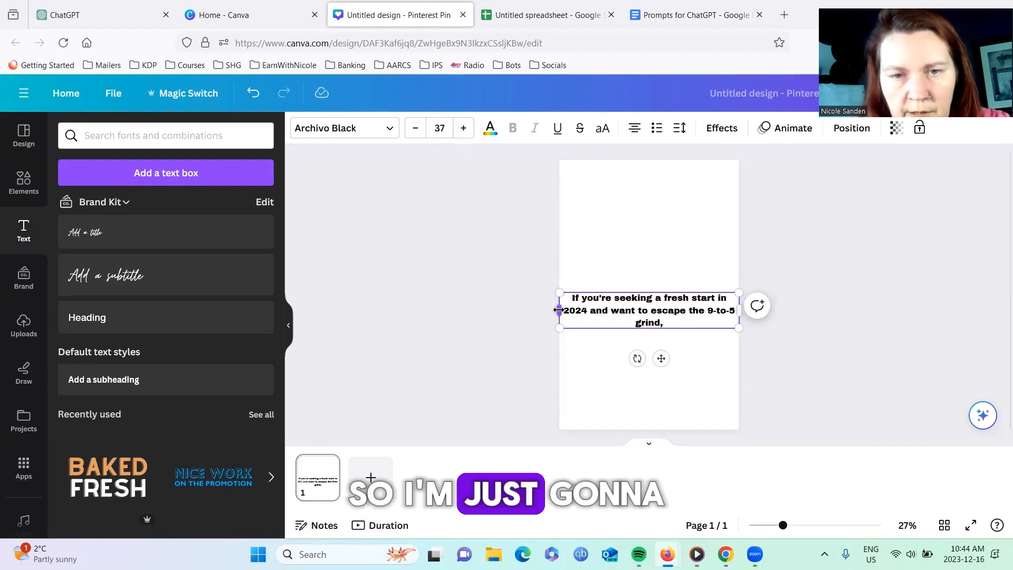
- Narrow the if statement's text box from both sides to leave page margins, and move it to the upper part of the pin
left_click_drag(560, 310, 577, 310)
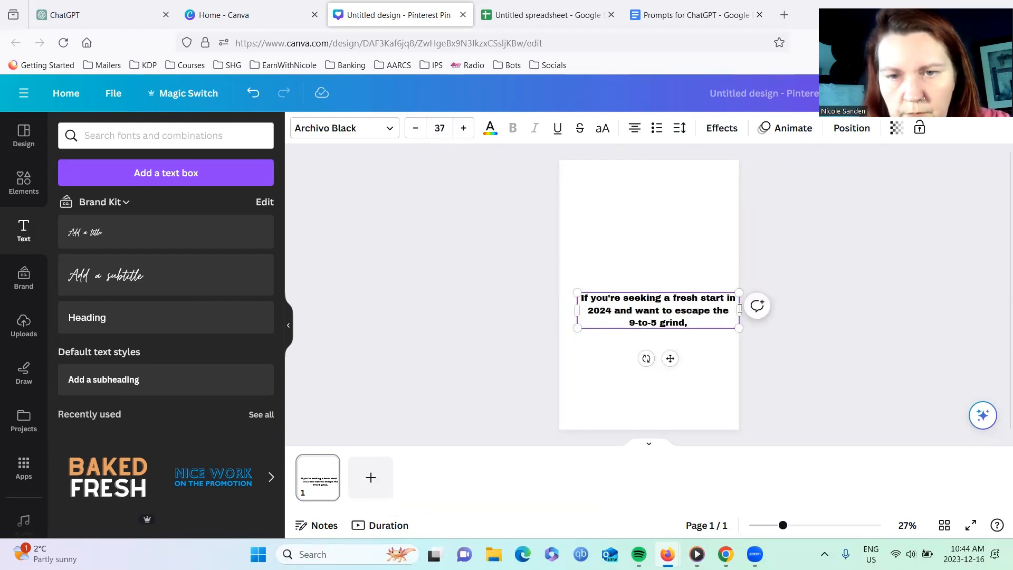
left_click_drag(721, 310, 721, 310)
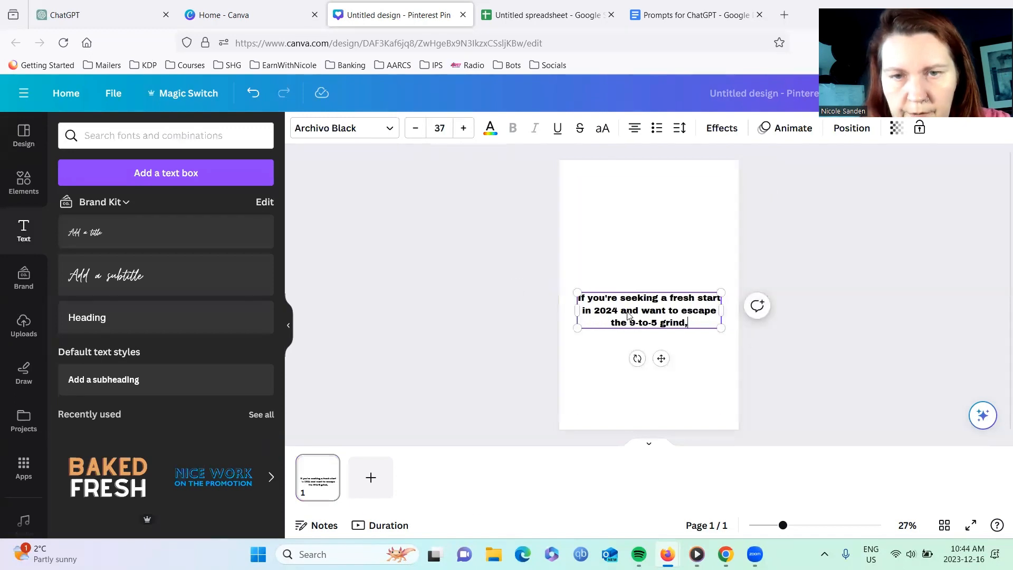
key("Escape")
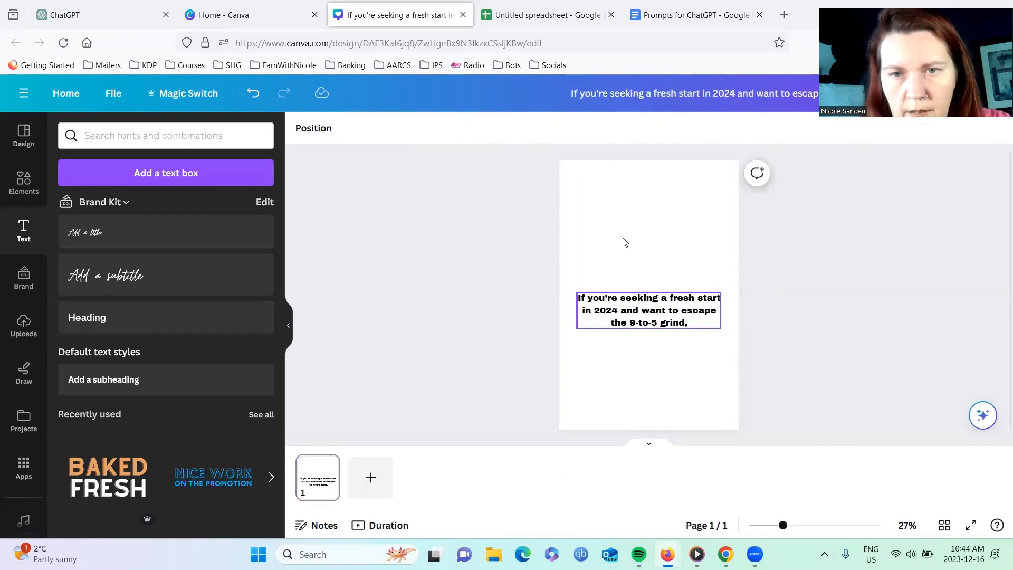
left_click_drag(623, 242, 628, 227)
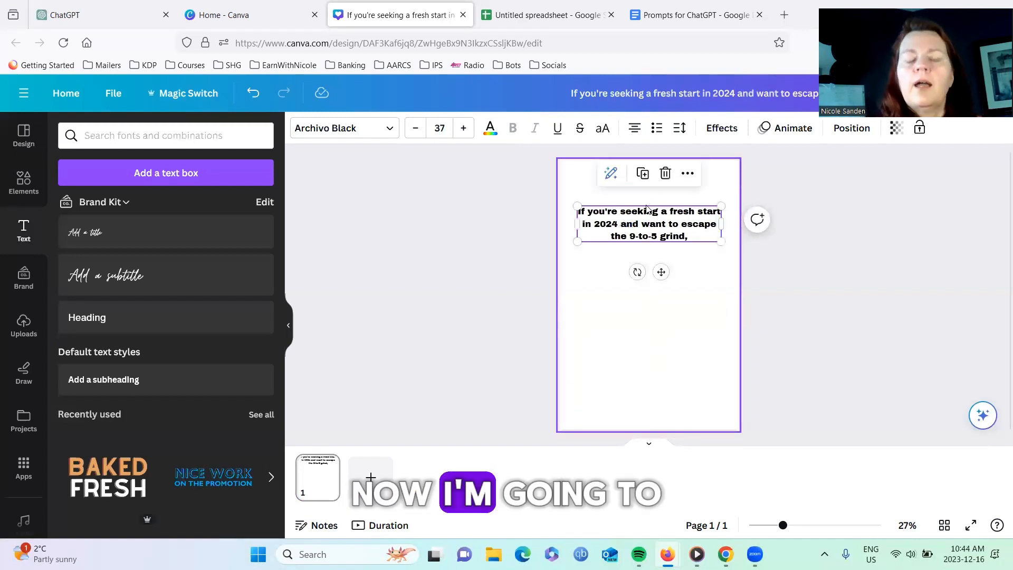
left_click(613, 295)
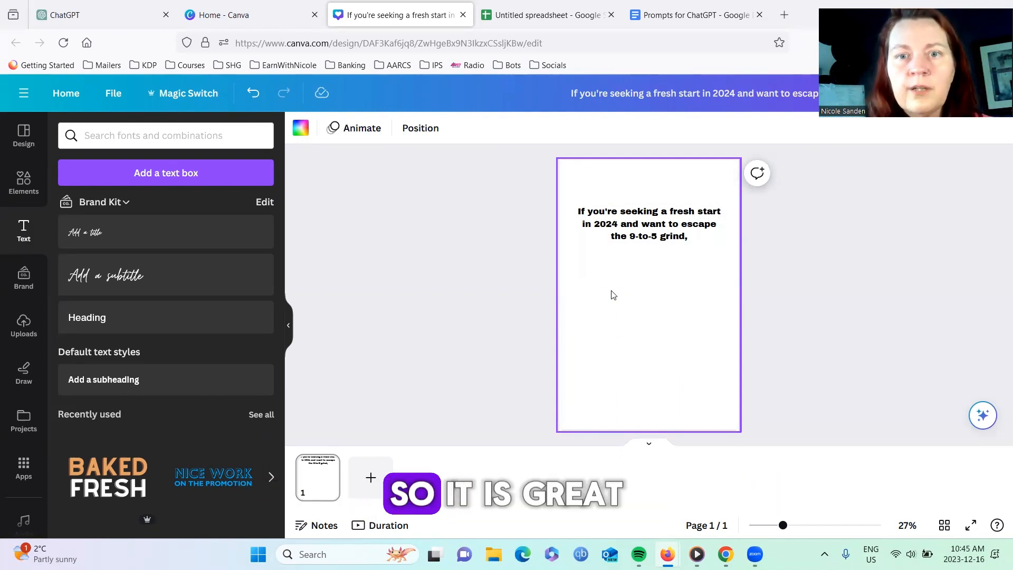
- Apply a white Outline effect with thickness 200 to the if statement text
left_click(638, 235)
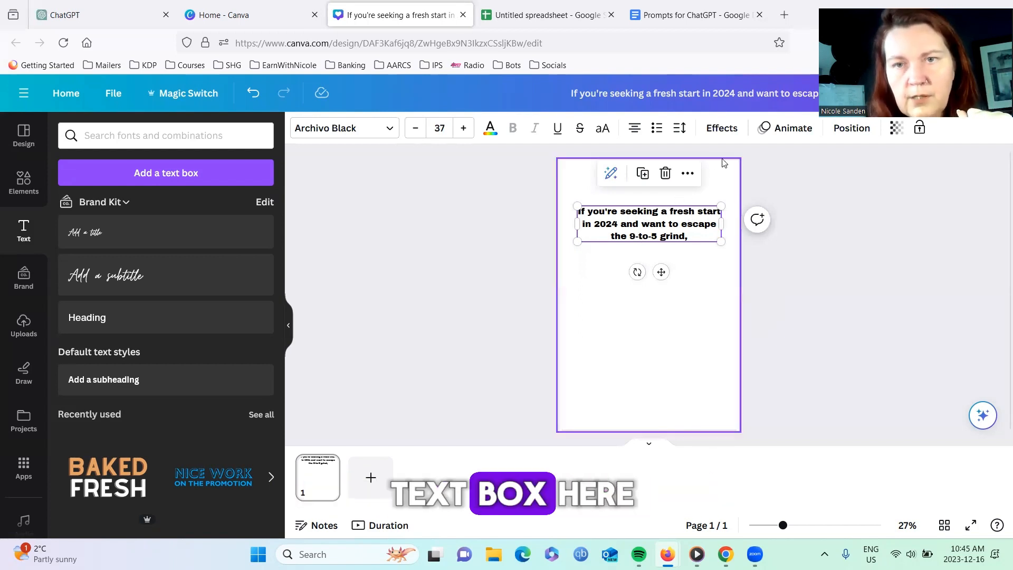
left_click(720, 129)
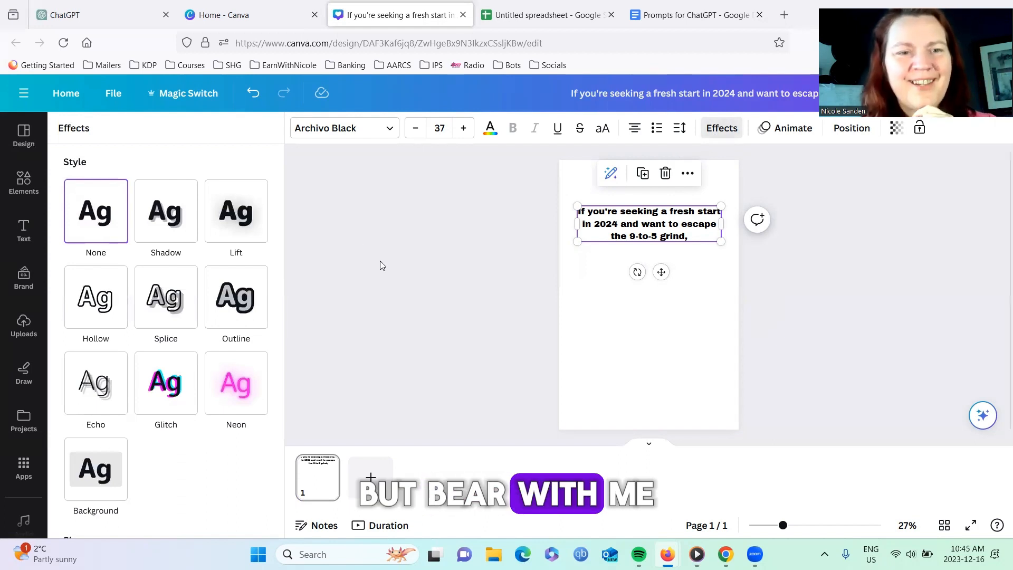
left_click(228, 312)
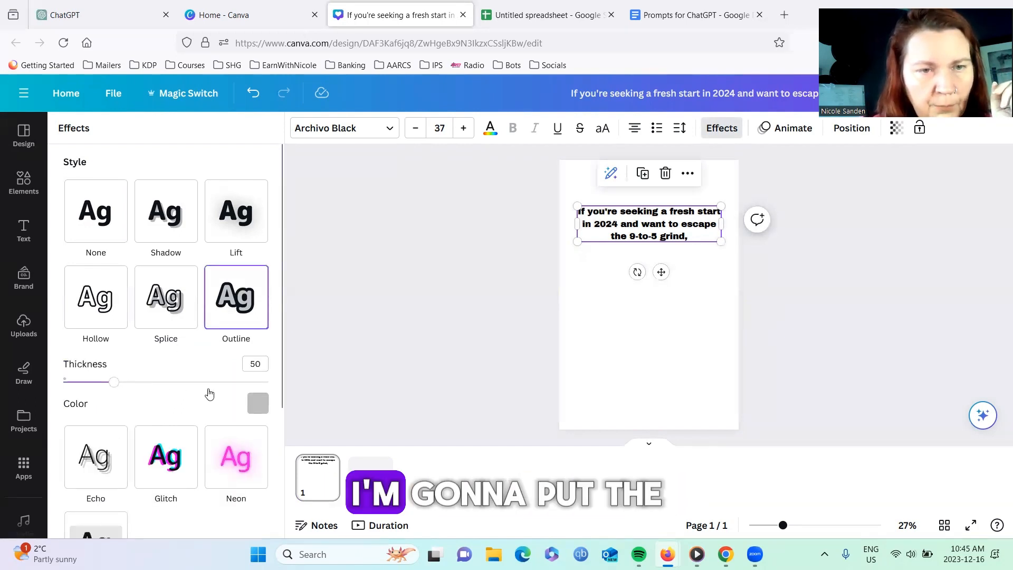
left_click_drag(258, 382, 278, 388)
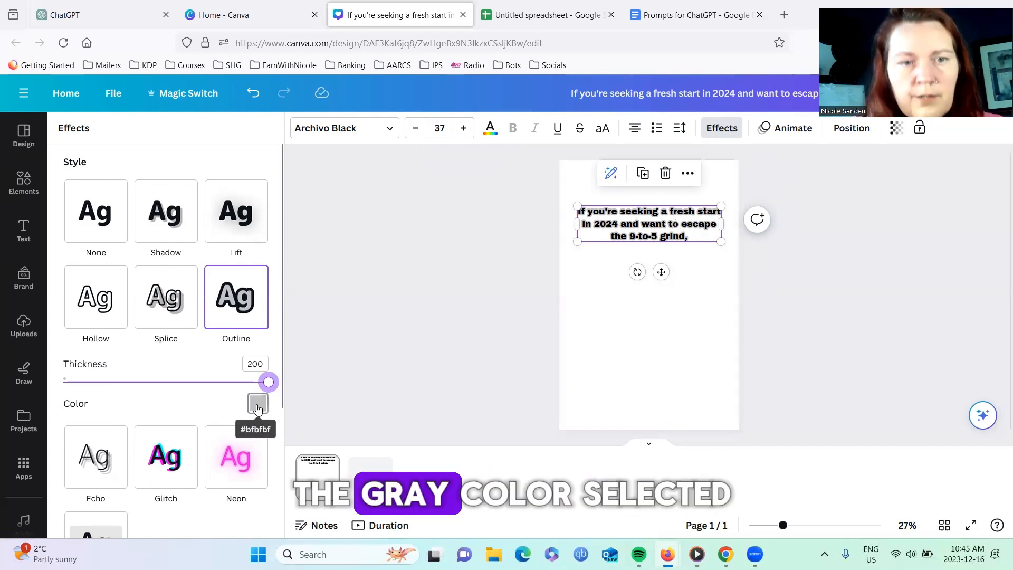
left_click(257, 404)
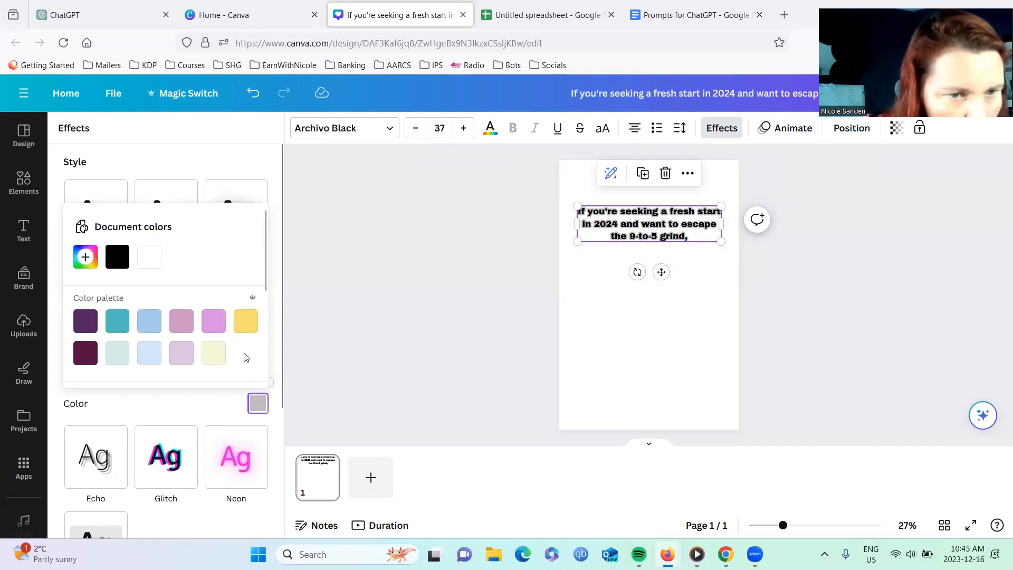
scroll(243, 357, "down", 5)
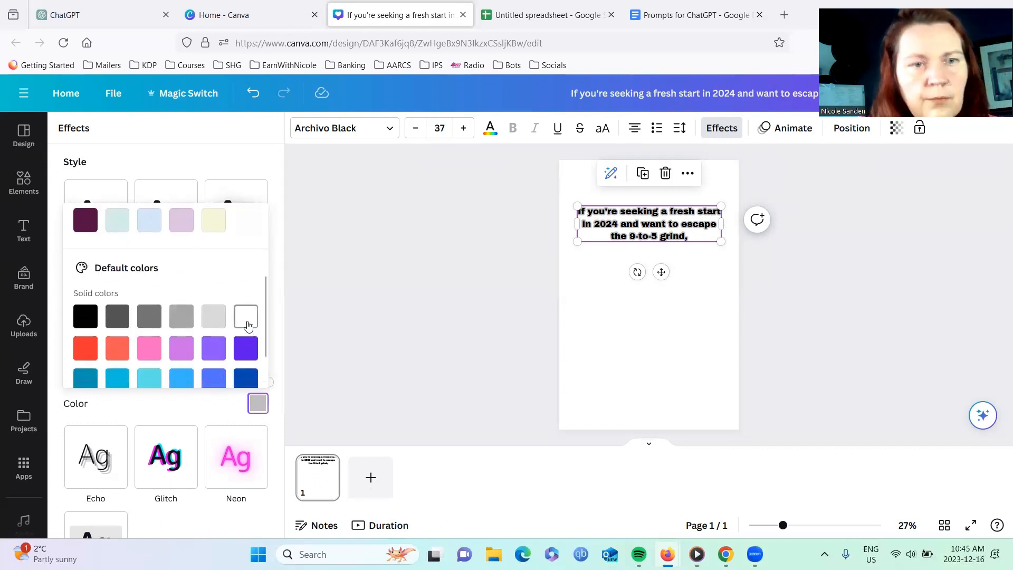
left_click(245, 318)
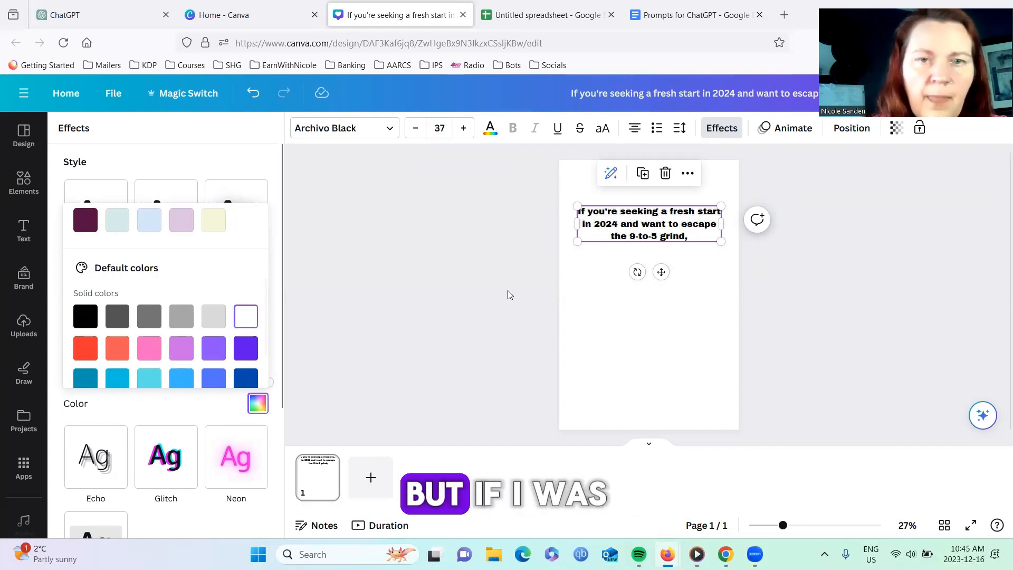
left_click(594, 307)
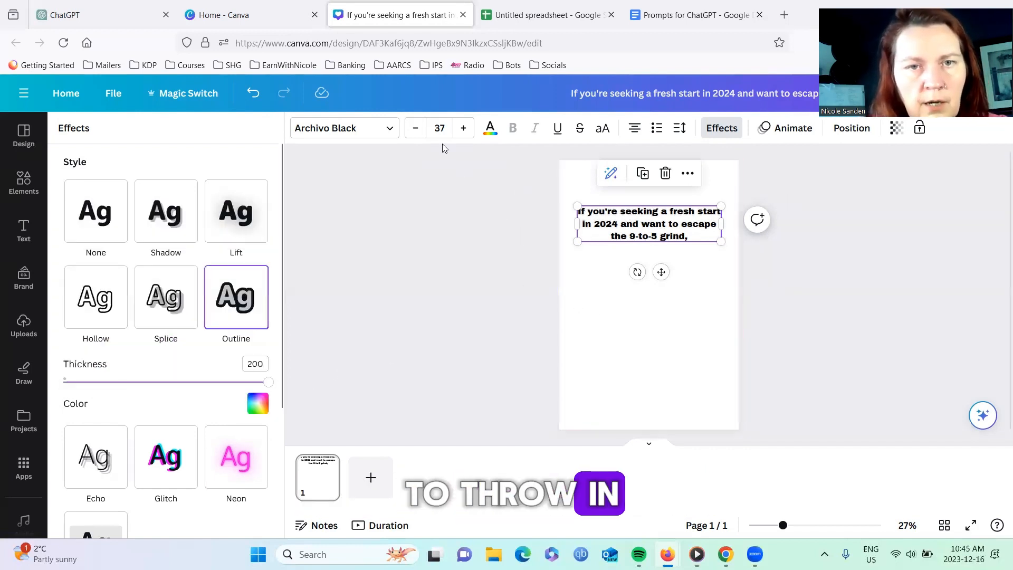
- Set the if statement's text color to the dark purple from the brand palette
left_click(490, 133)
left_click(69, 323)
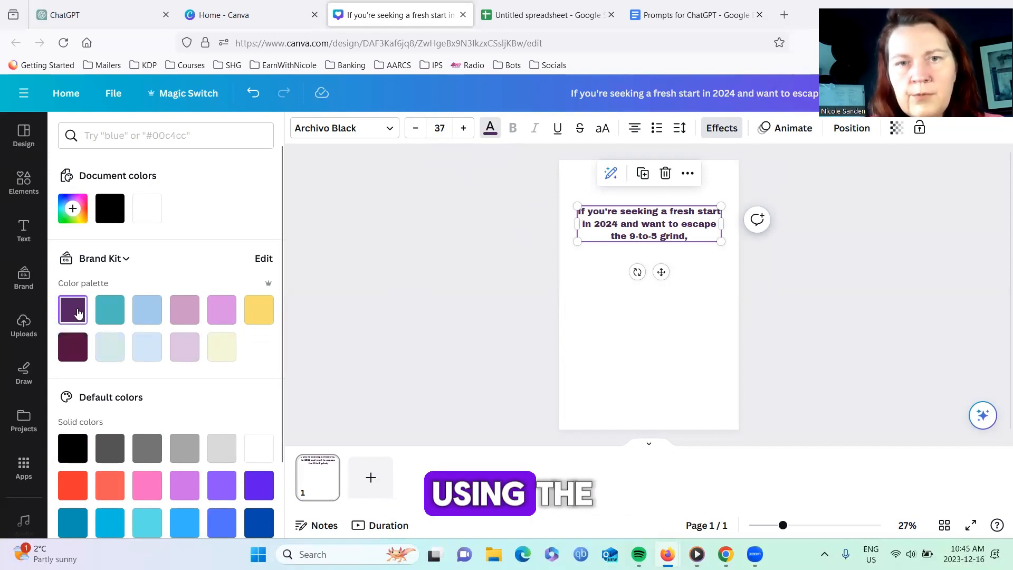
left_click(589, 298)
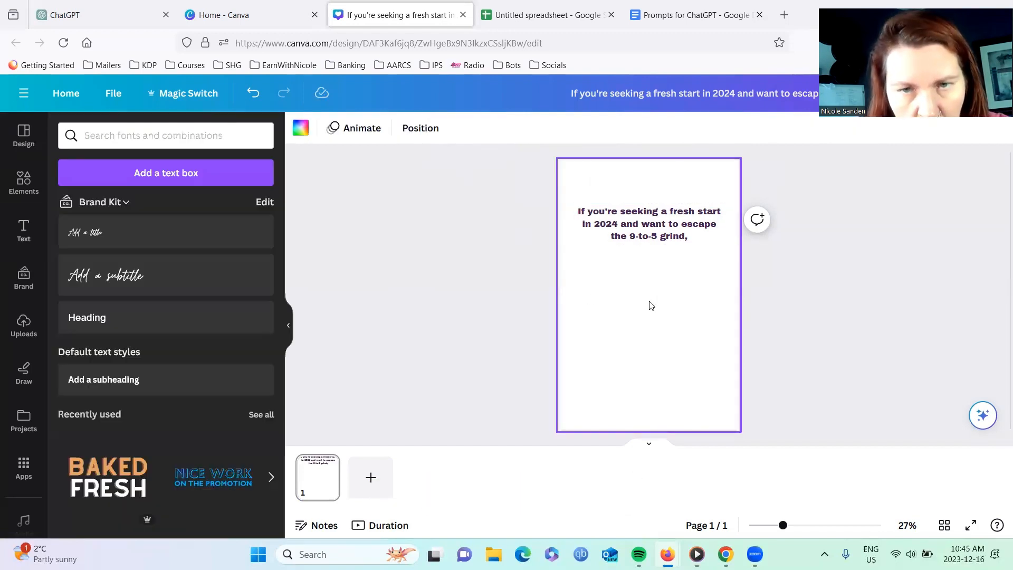
- Try dark purple as the page background, and settle on the pale teal from the brand palette
left_click(301, 131)
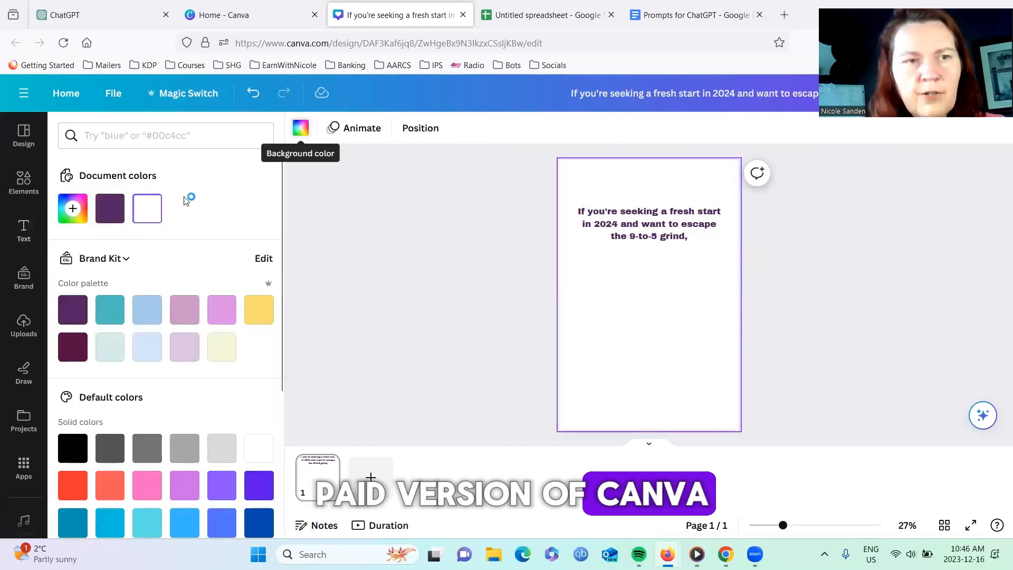
left_click(106, 215)
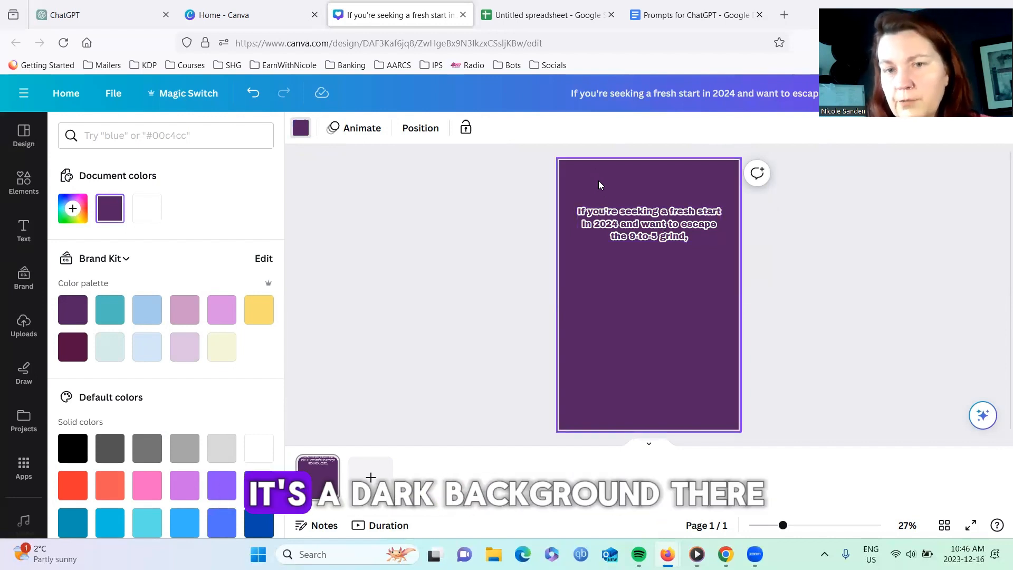
left_click(302, 129)
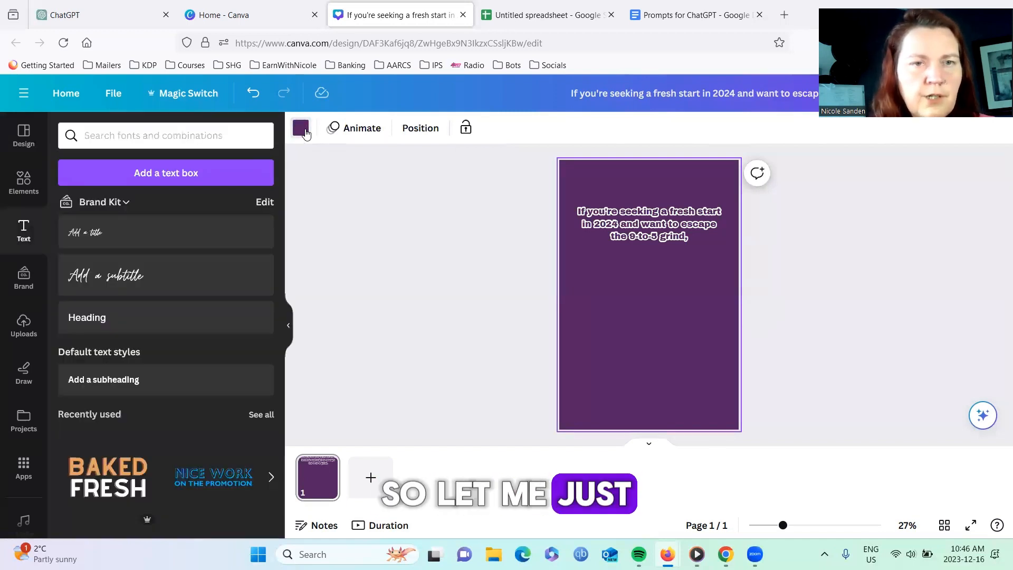
left_click(302, 129)
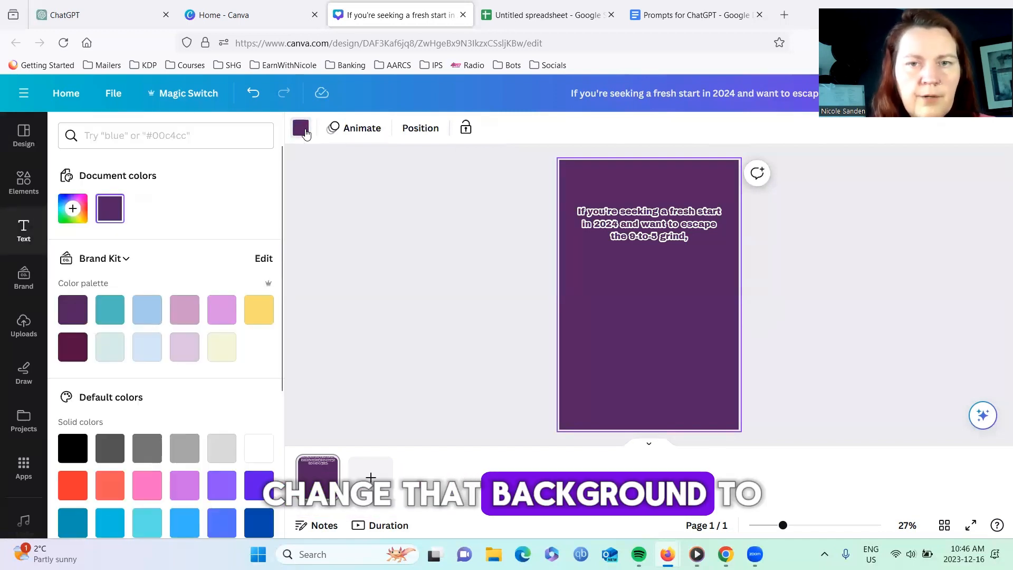
left_click(110, 348)
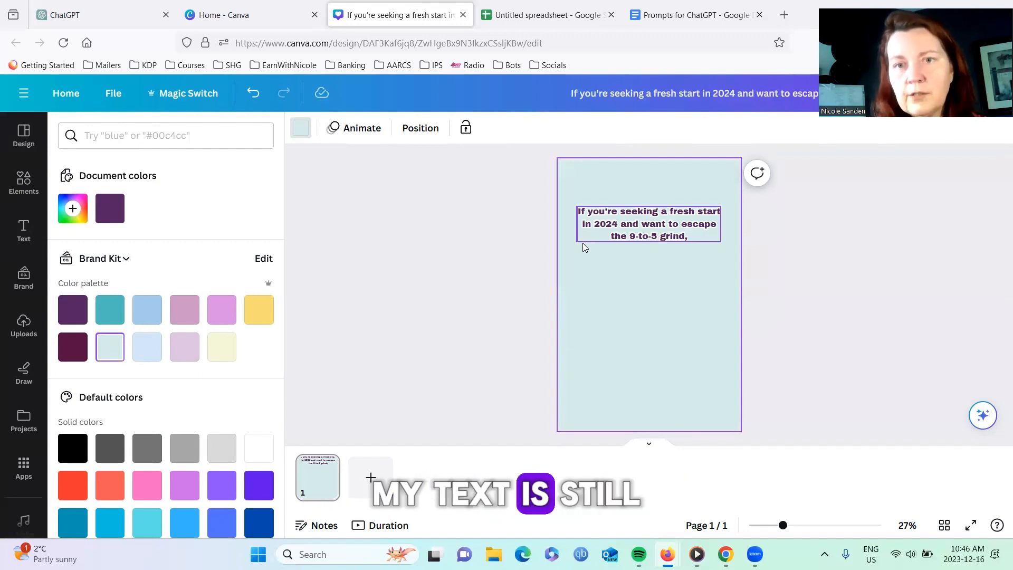
left_click(478, 248)
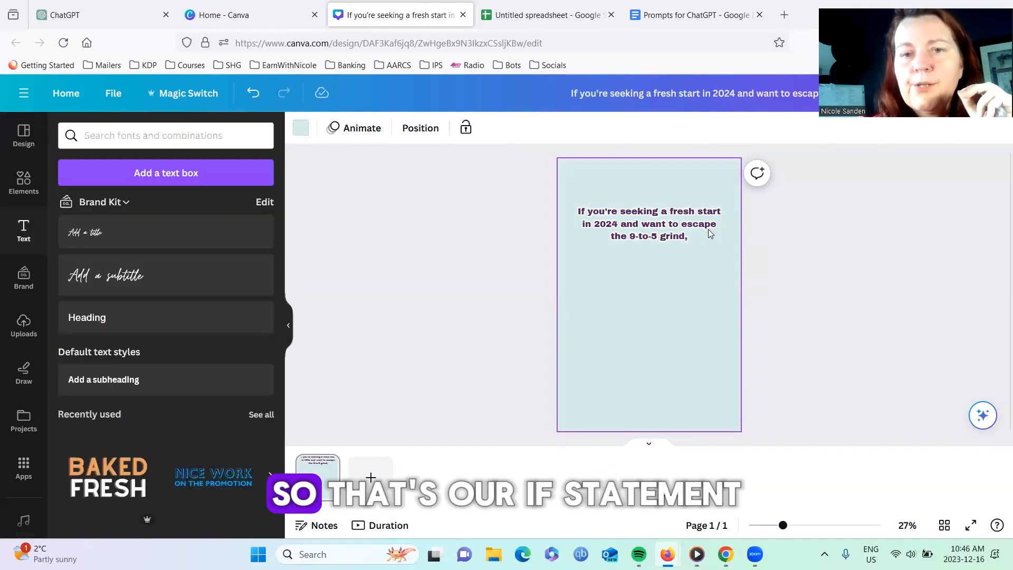
- Duplicate the if statement's text box and place the copy below the original
left_click(623, 227)
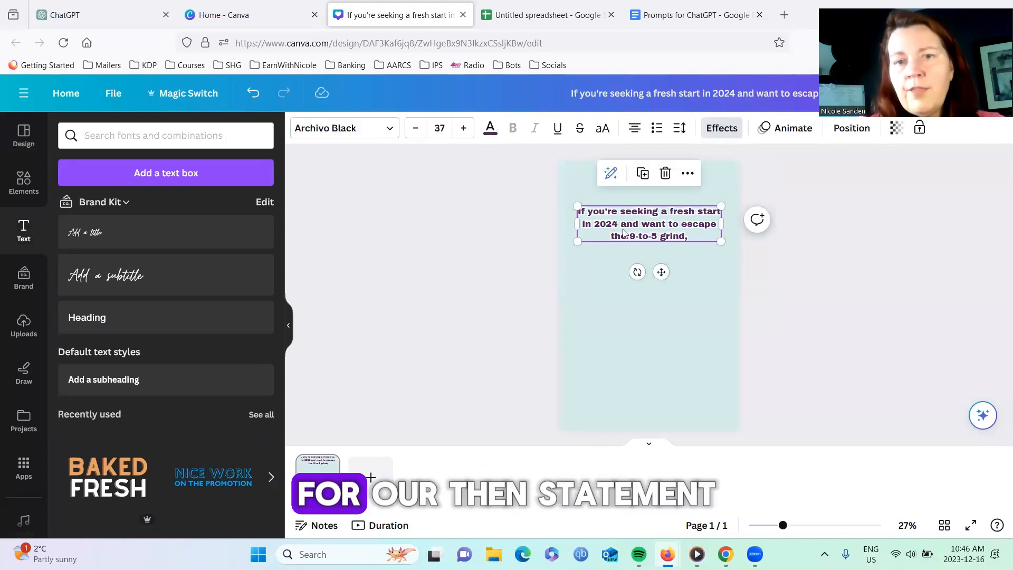
left_click(642, 174)
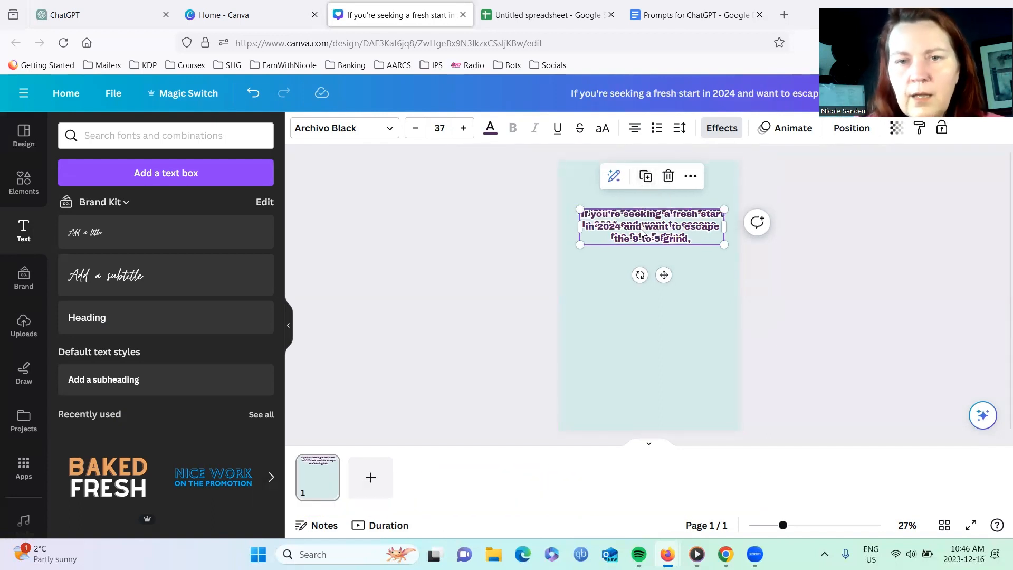
left_click_drag(645, 273, 644, 328)
- Copy the first then statement from cell B2 of the spreadsheet and replace the duplicated text on the Canva pin with it
left_click(519, 16)
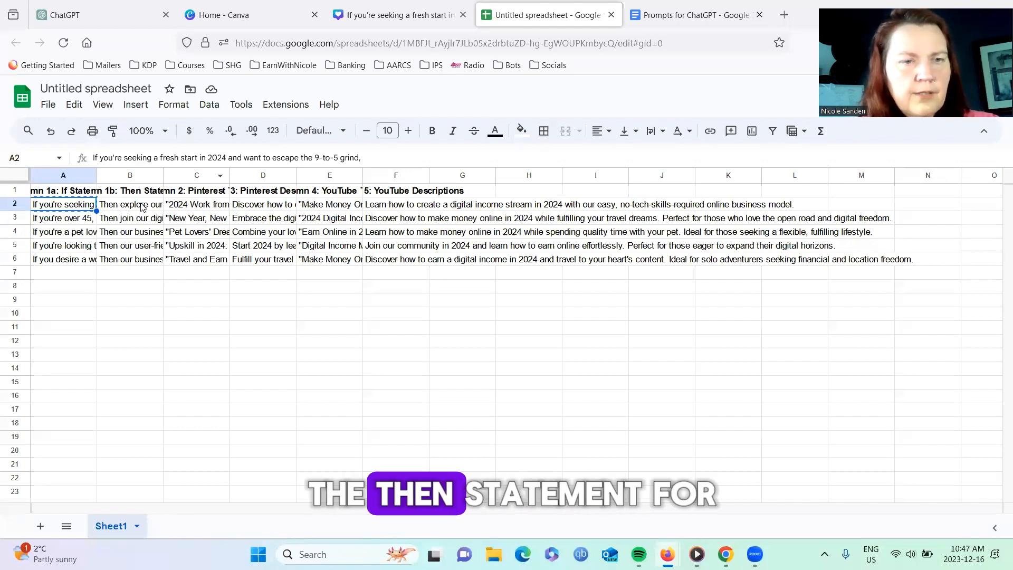
left_click(143, 208)
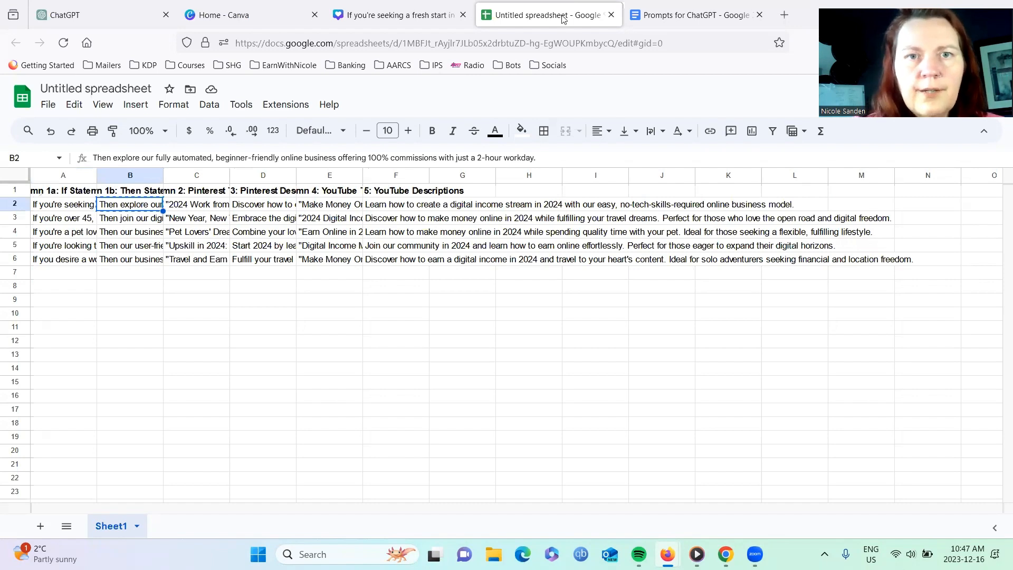
left_click(372, 15)
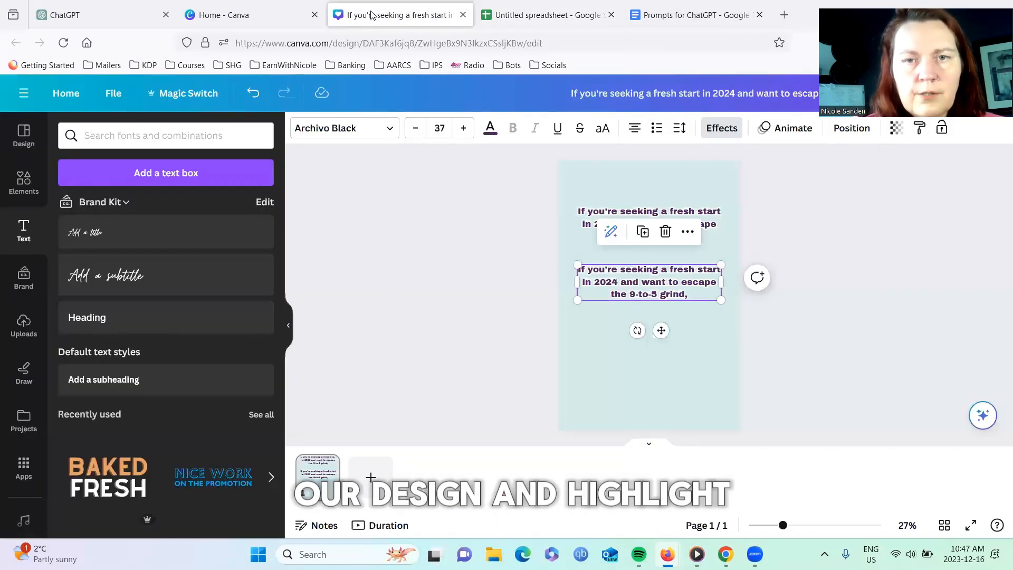
triple_click(631, 281)
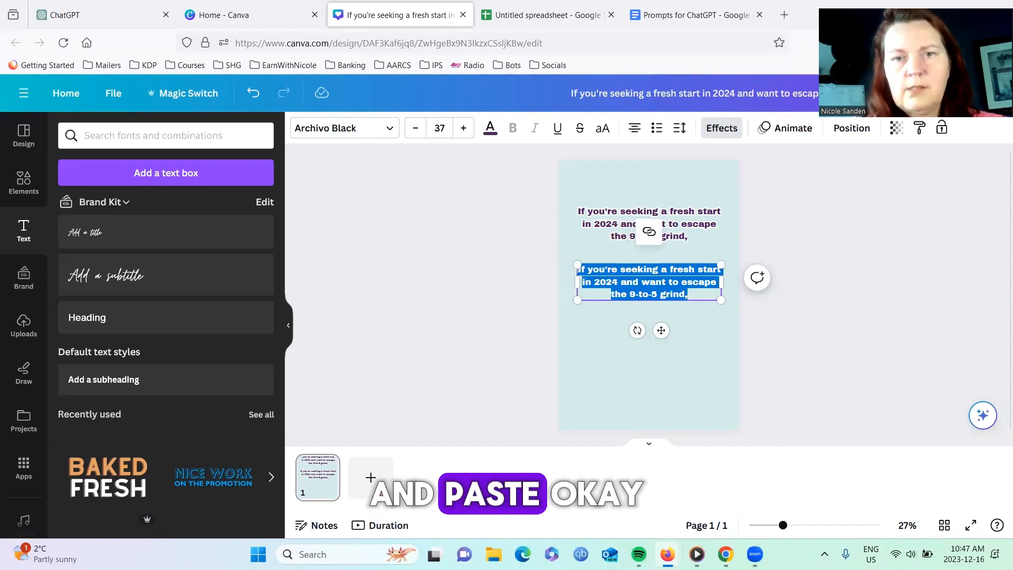
type("Then explore our fully automated, beginner-friendly online business offering 100% commissions with just a 2-hour workday.")
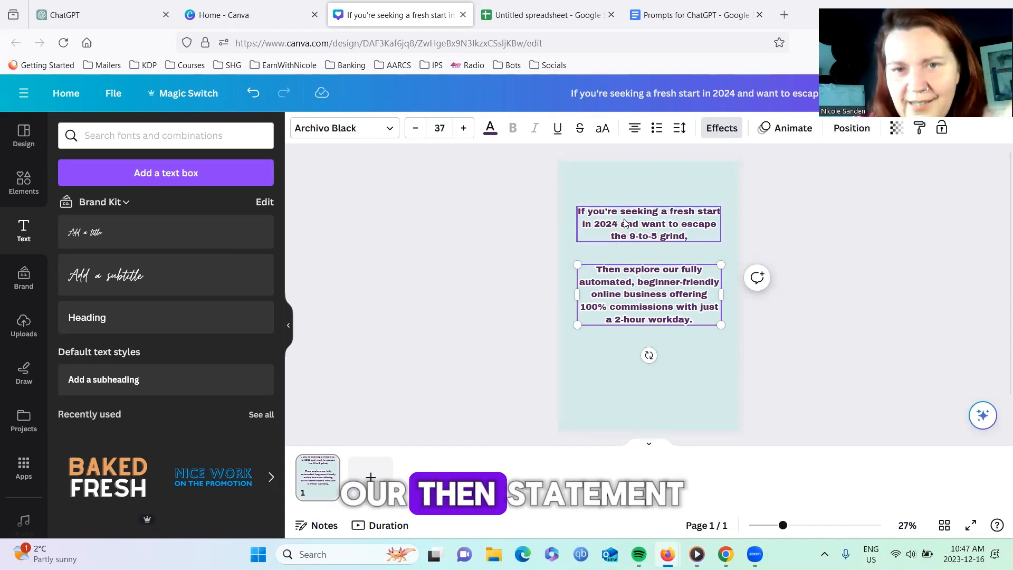
- Move the if statement up near the pin's top edge and increase its font size to 44
left_click_drag(625, 223, 623, 191)
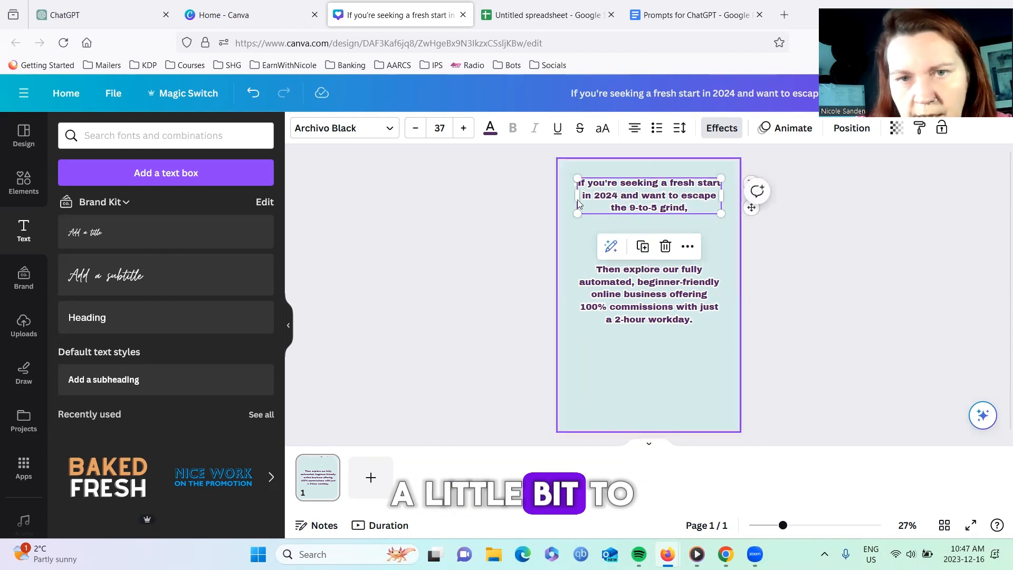
left_click(464, 128)
left_click(464, 129)
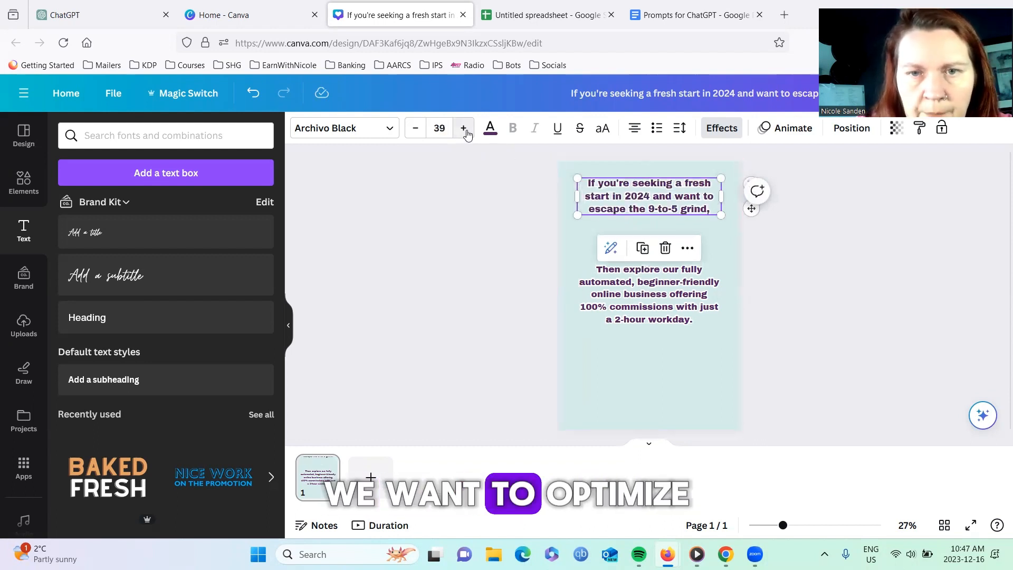
left_click(463, 129)
left_click(464, 129)
left_click(464, 129)
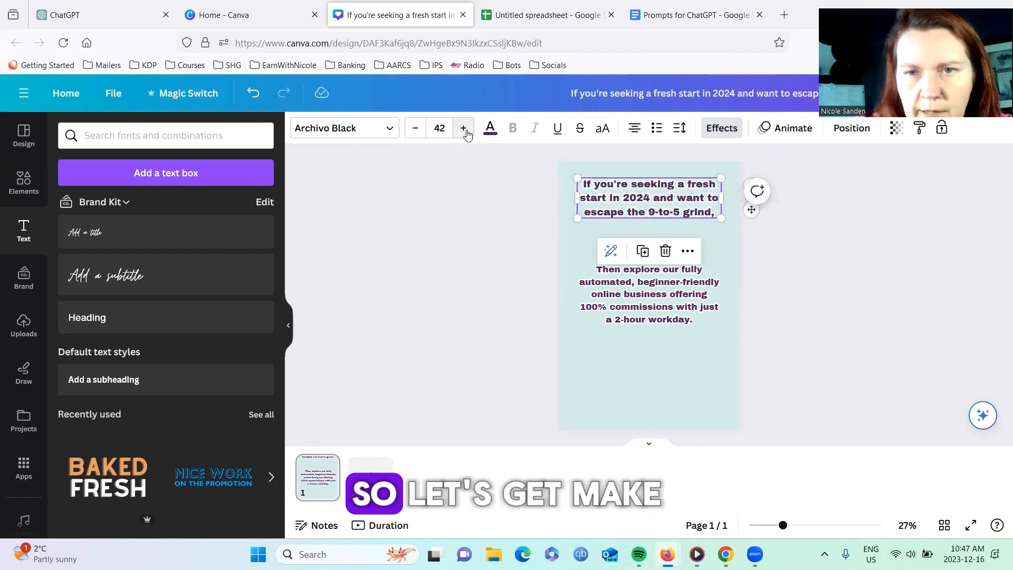
left_click(464, 129)
left_click(464, 129)
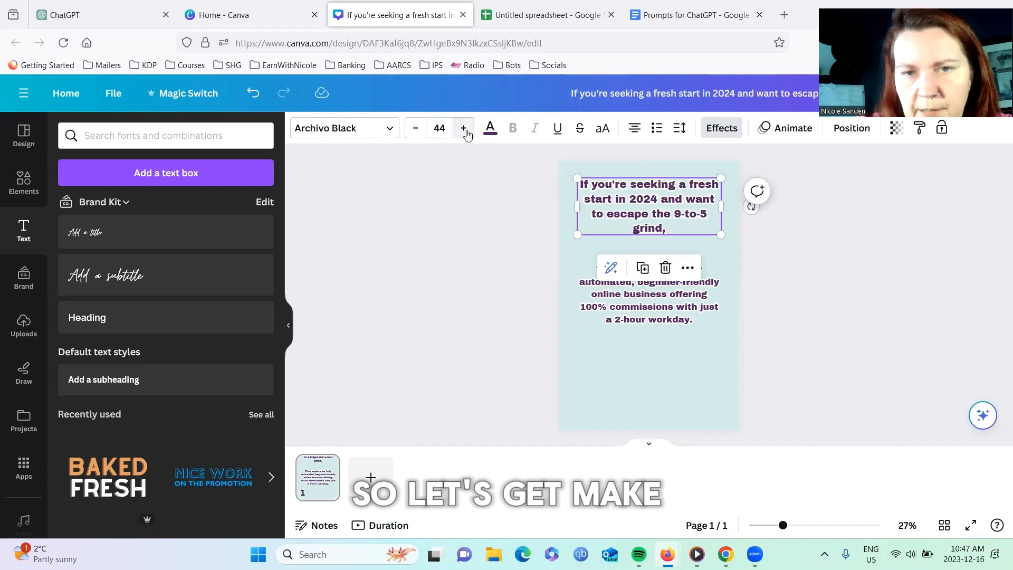
- Increase the then statement's font size to 47
left_click(627, 312)
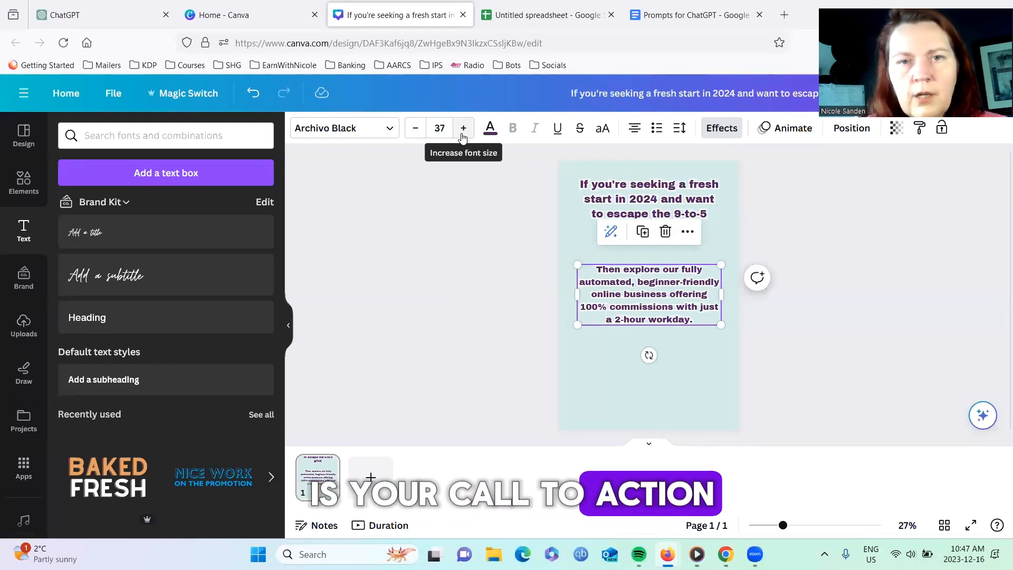
left_click(463, 129)
left_click(463, 129)
left_click(464, 128)
left_click(463, 128)
left_click(463, 128)
left_click(463, 128)
left_click(464, 128)
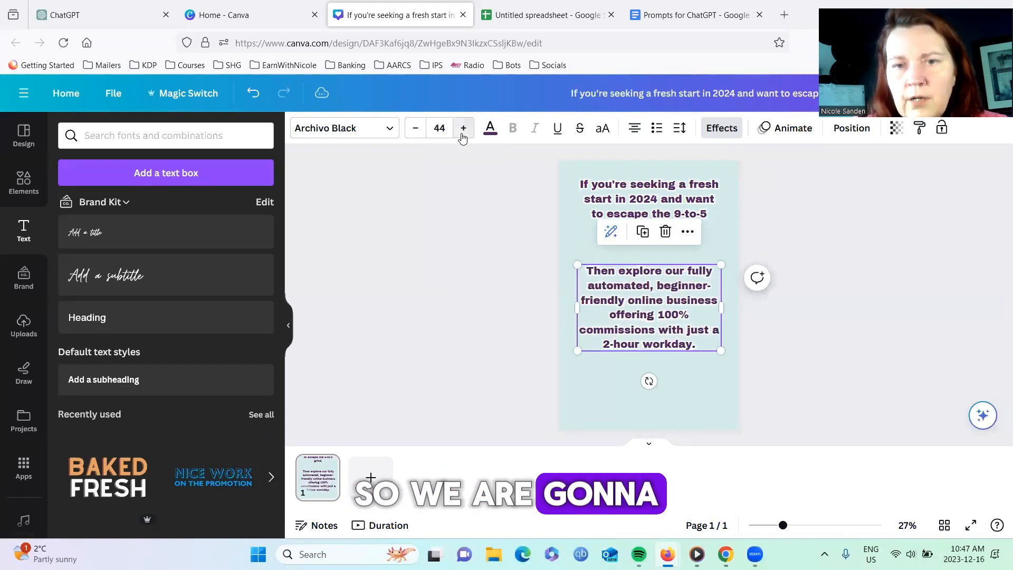
left_click(463, 128)
left_click(462, 135)
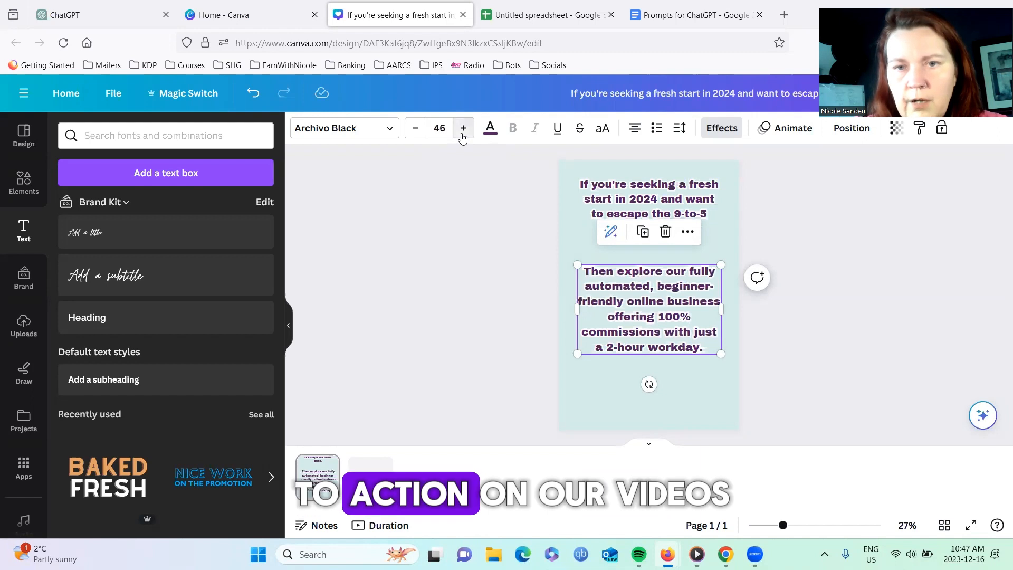
left_click(462, 136)
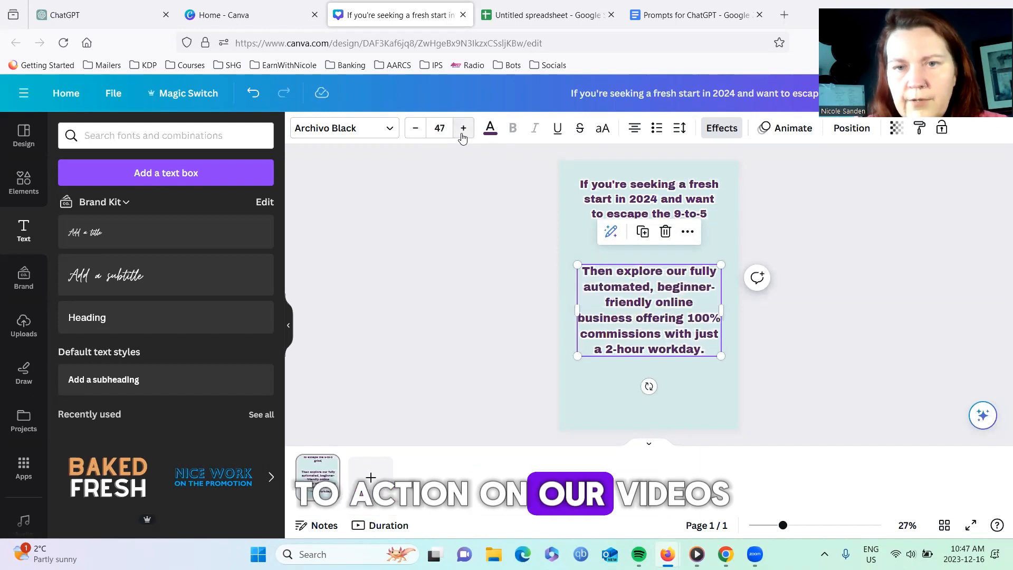
- Move the then statement slightly up so it sits just beneath the if statement
left_click(476, 256)
left_click_drag(629, 283, 626, 272)
left_click(482, 256)
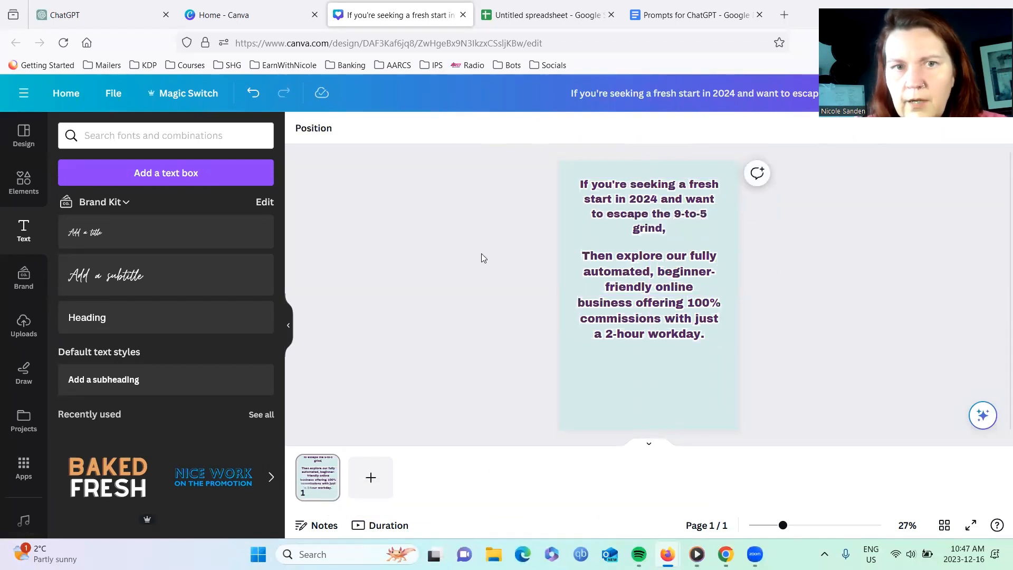
left_click(659, 381)
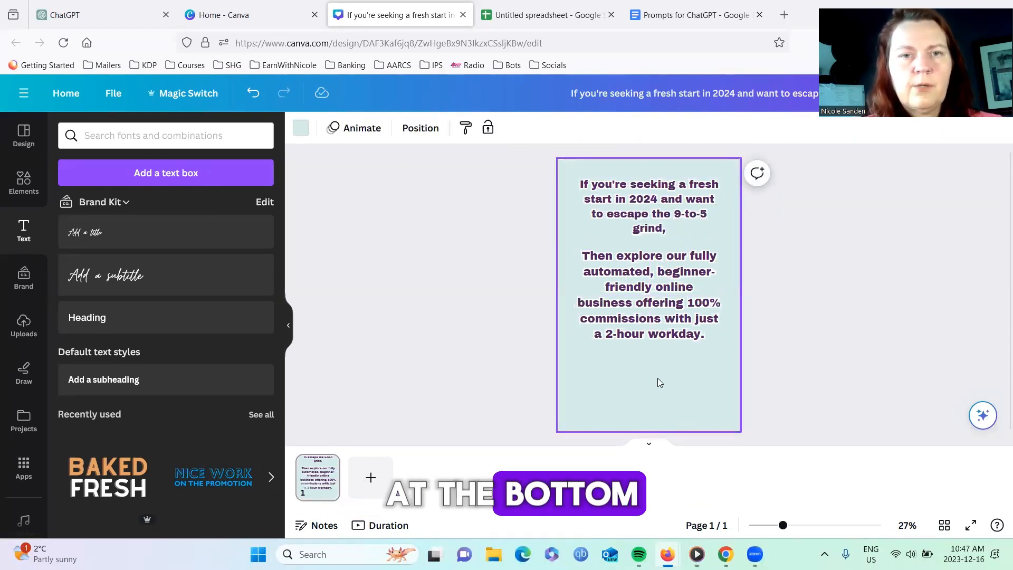
left_click(185, 175)
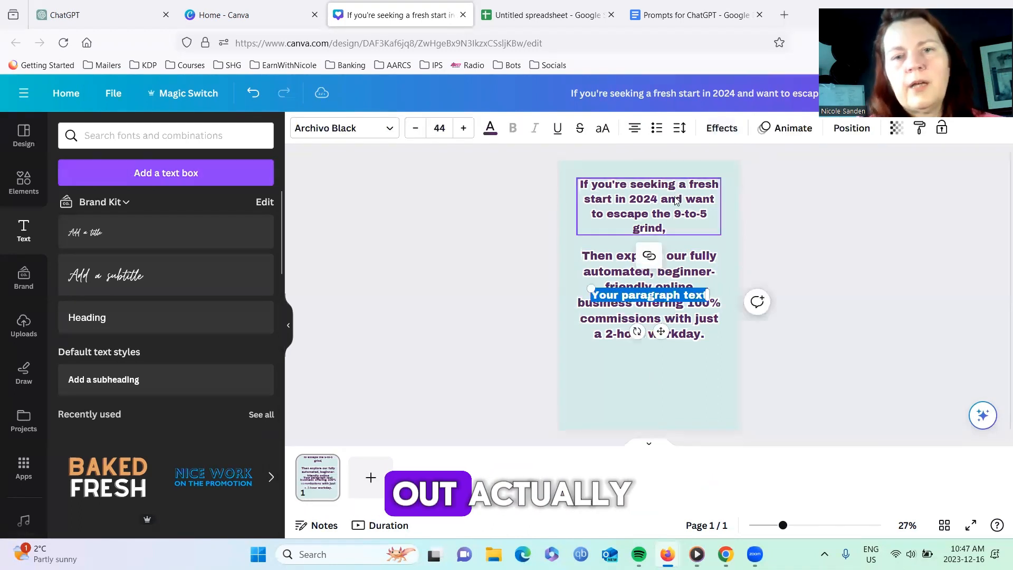
left_click(834, 344)
left_click(648, 296)
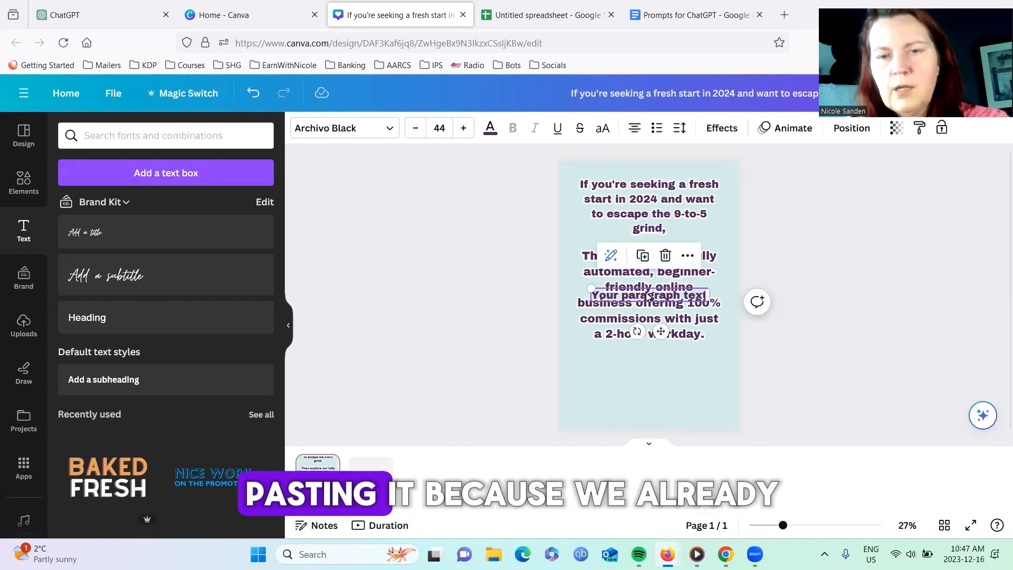
key("Delete")
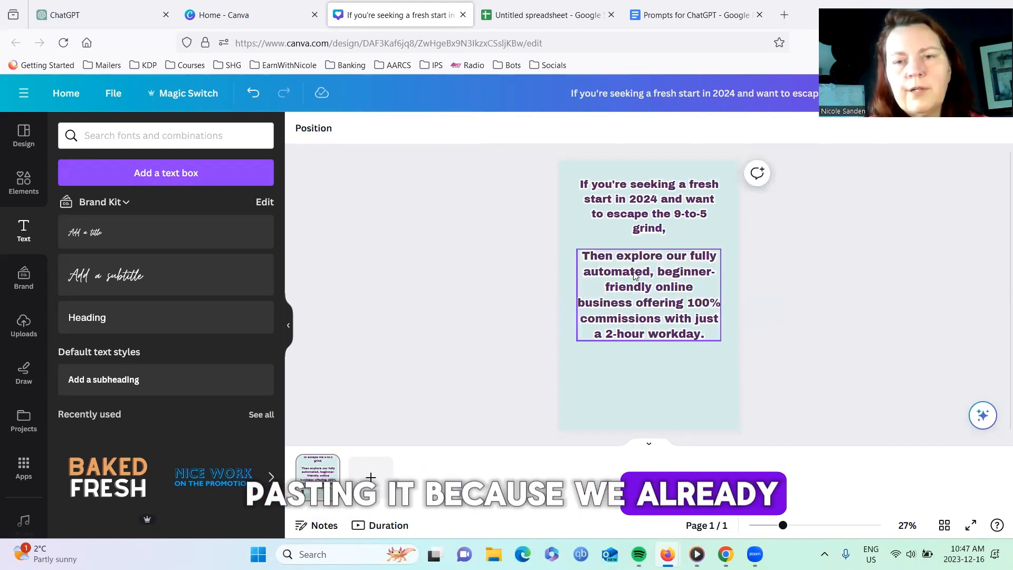
- Duplicate the then statement, replace the copy's text with "Comment INFO", and place it below the then statement on the pin
left_click(634, 281)
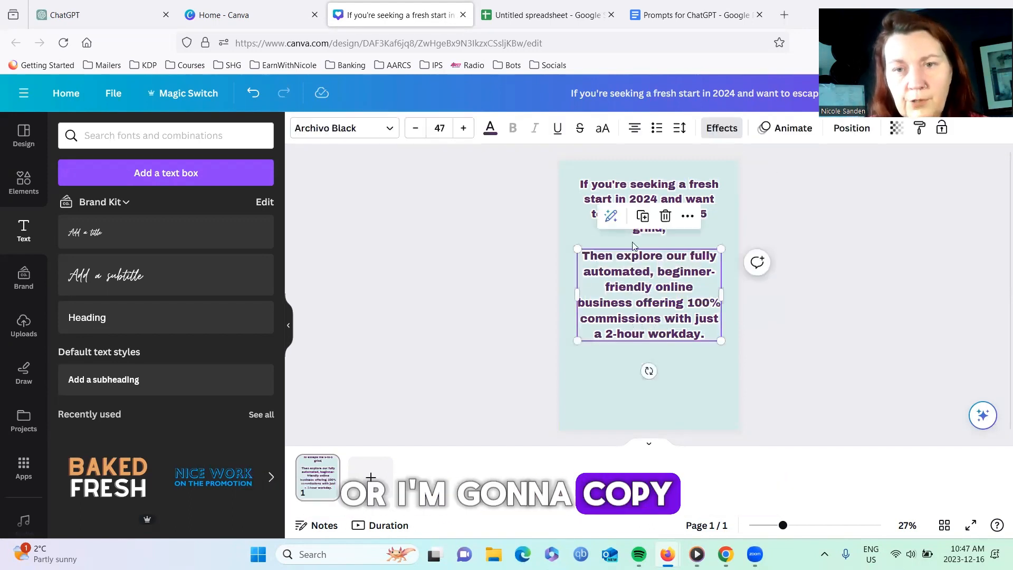
left_click(642, 217)
left_click_drag(642, 316, 641, 363)
double_click(644, 364)
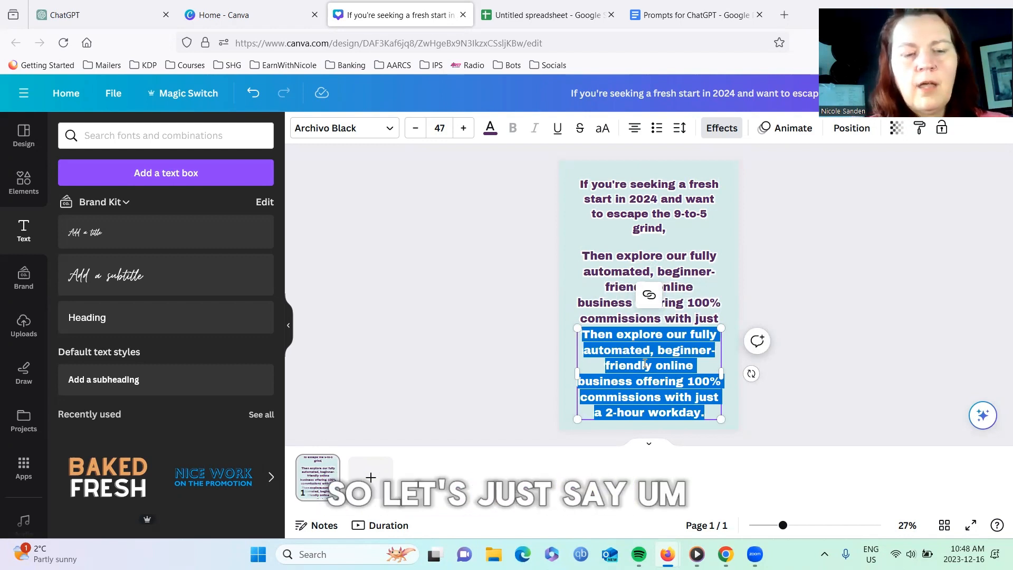
type("Com")
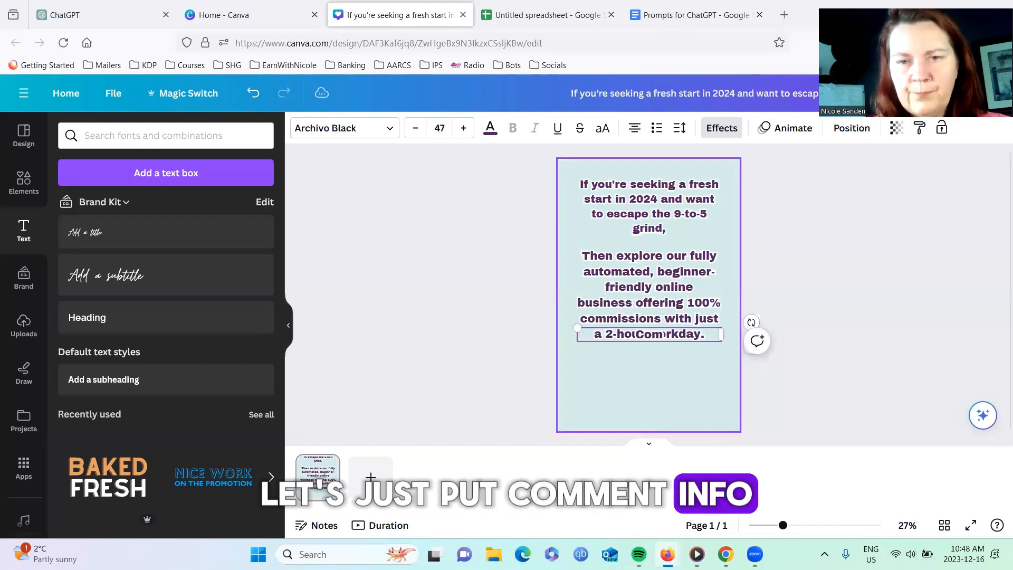
type("ment INFO.")
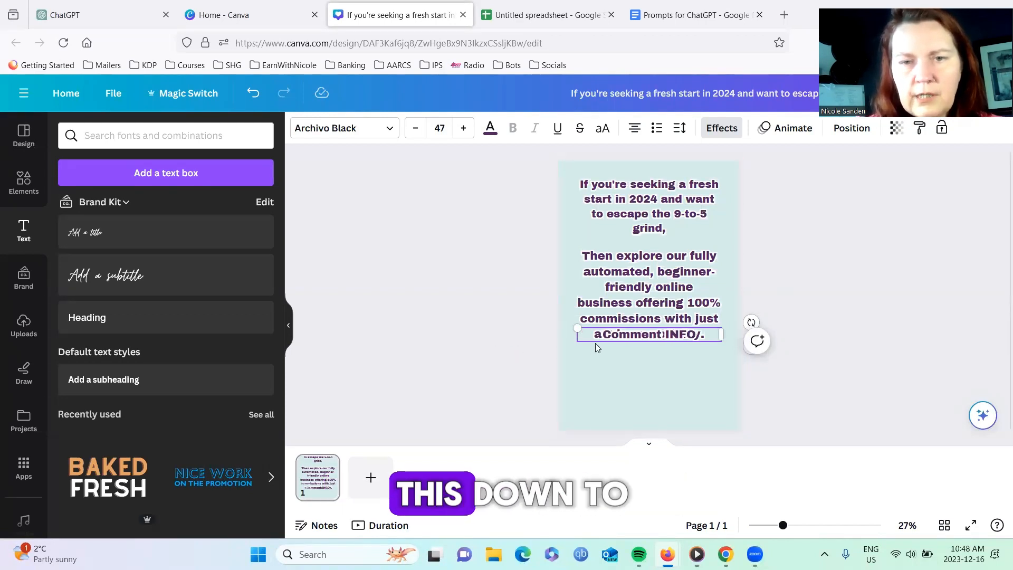
left_click_drag(595, 343, 612, 377)
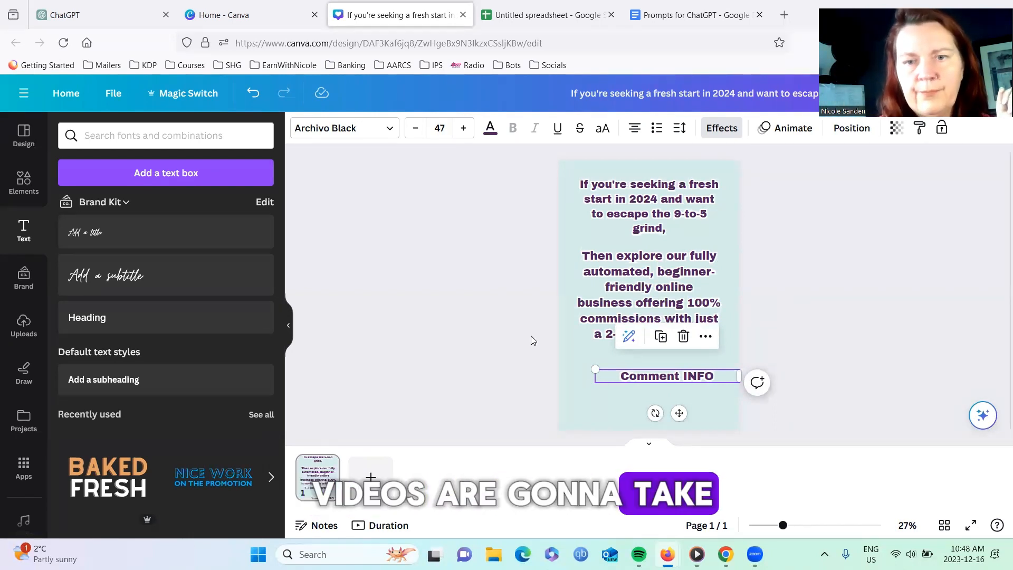
left_click(480, 306)
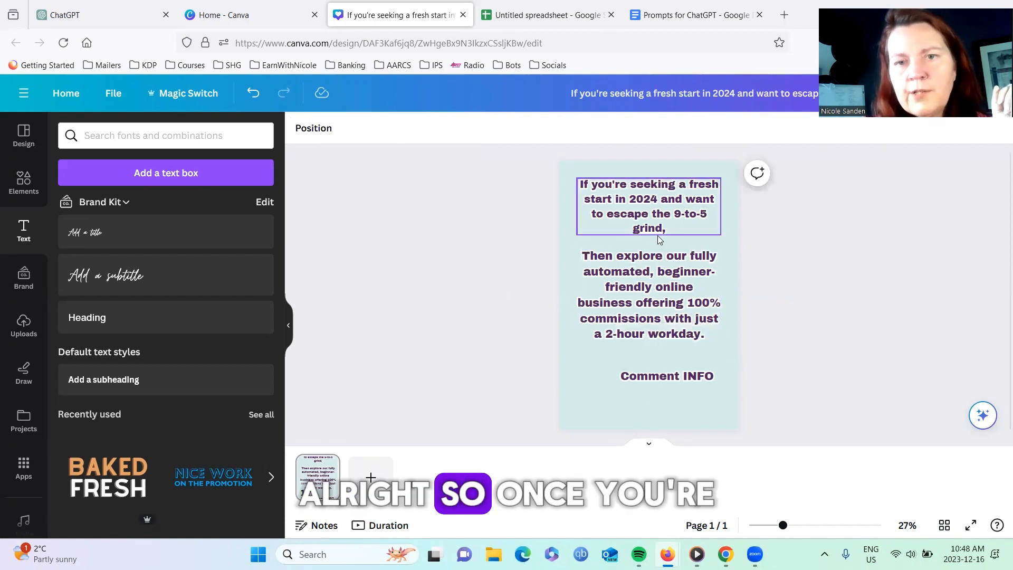
- Increase the if statement's font size to 46
left_click(657, 216)
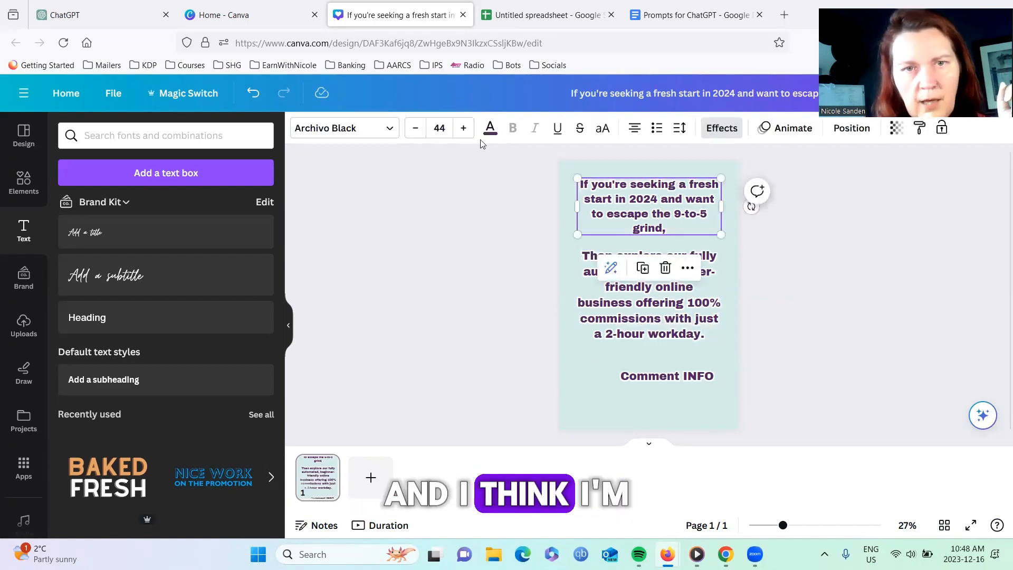
left_click(464, 128)
left_click(464, 129)
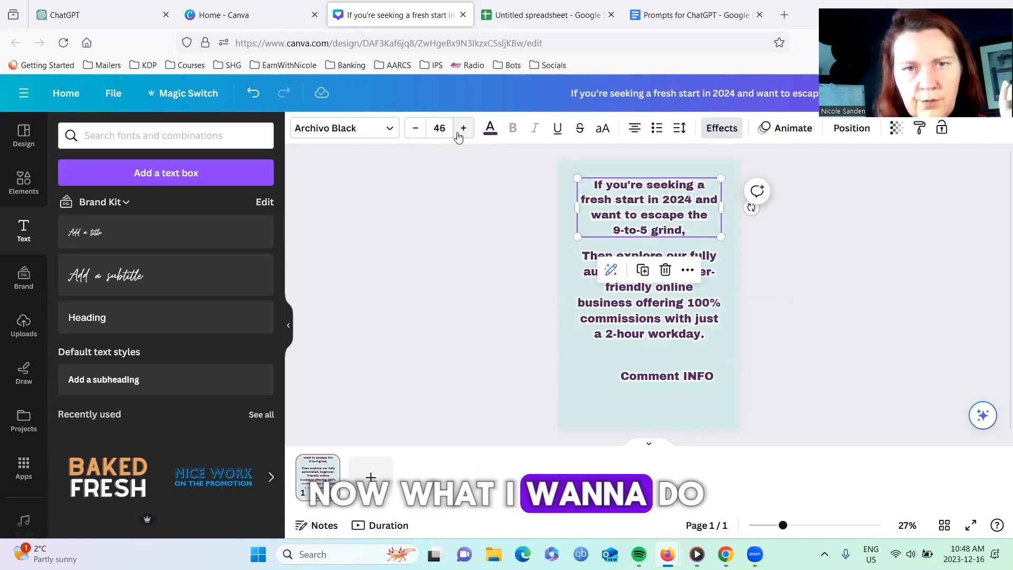
left_click(495, 312)
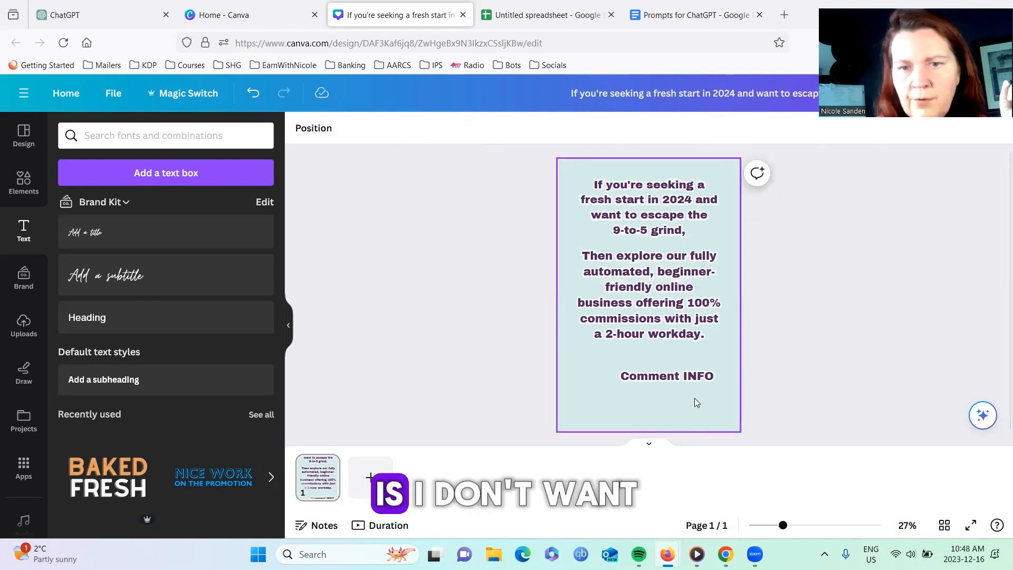
- Show the element timing of the "Comment INFO" text
left_click(668, 381)
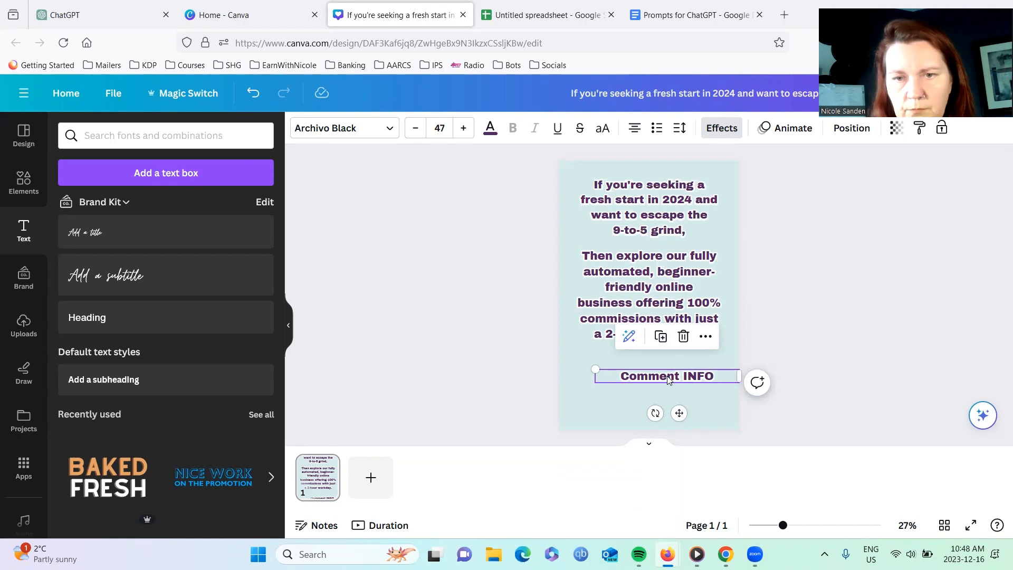
left_click(706, 338)
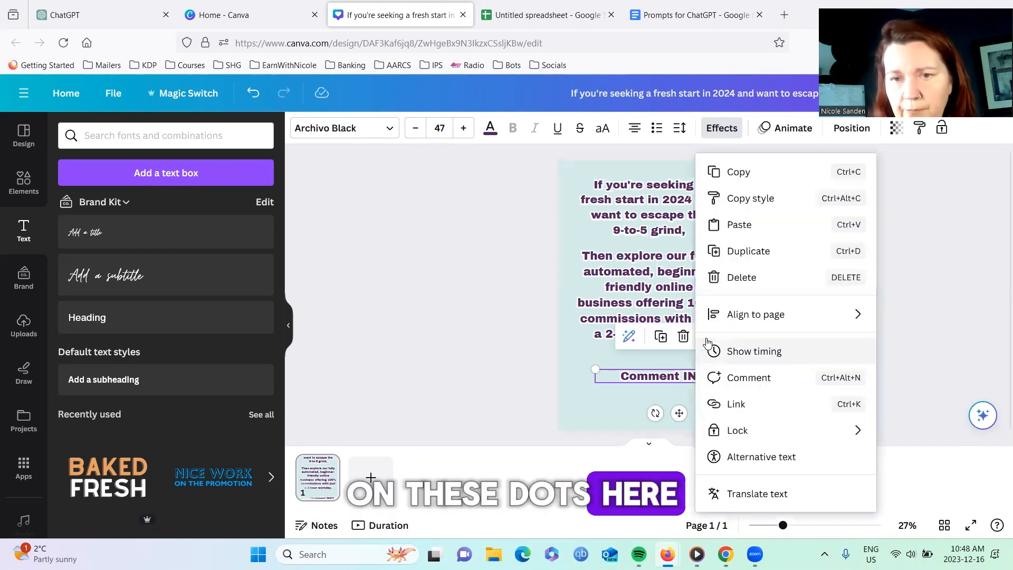
left_click(743, 354)
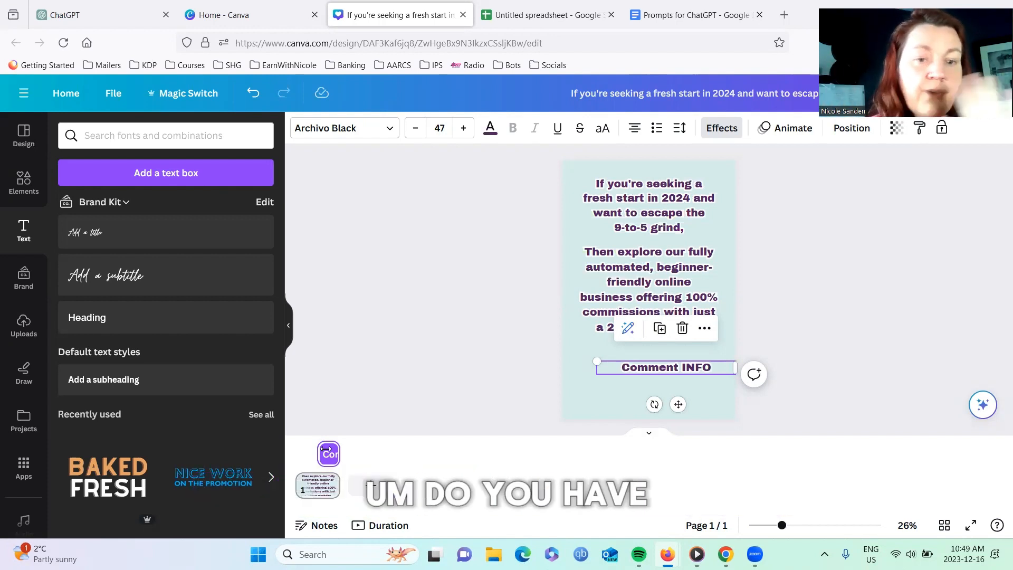
- Set the page's duration to 6.3 seconds
left_click(337, 488)
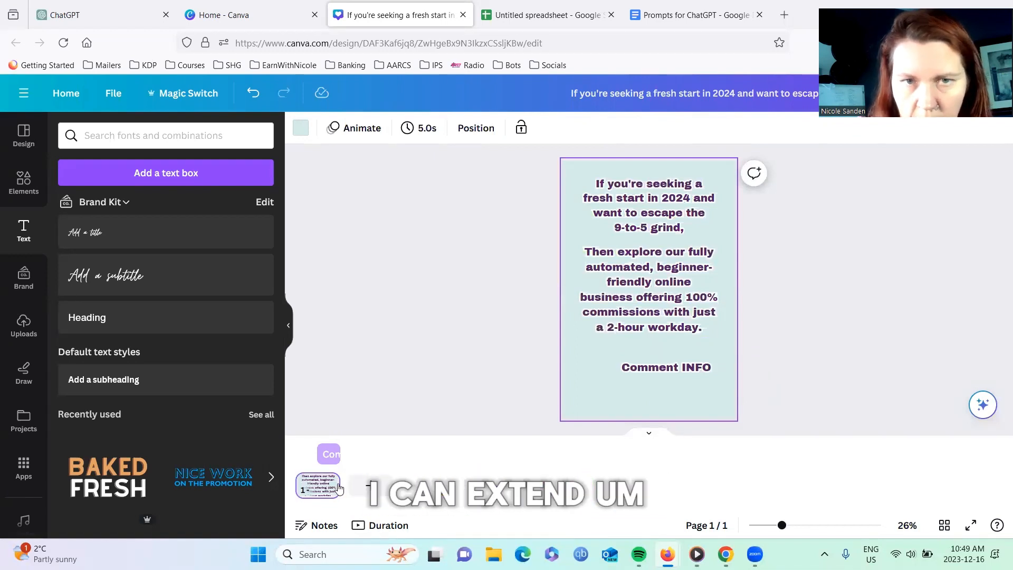
left_click(426, 128)
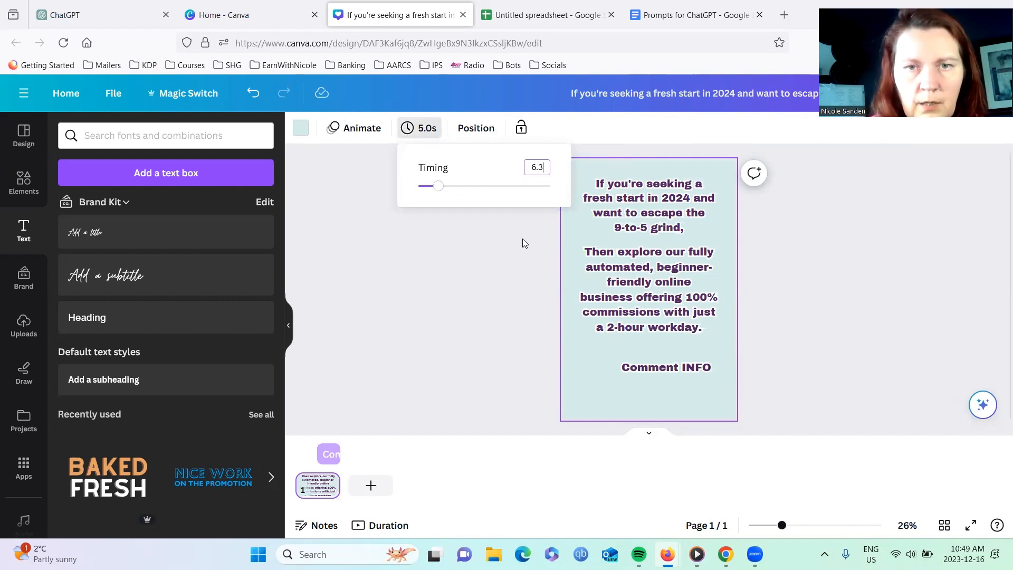
type("6.3")
key("Return")
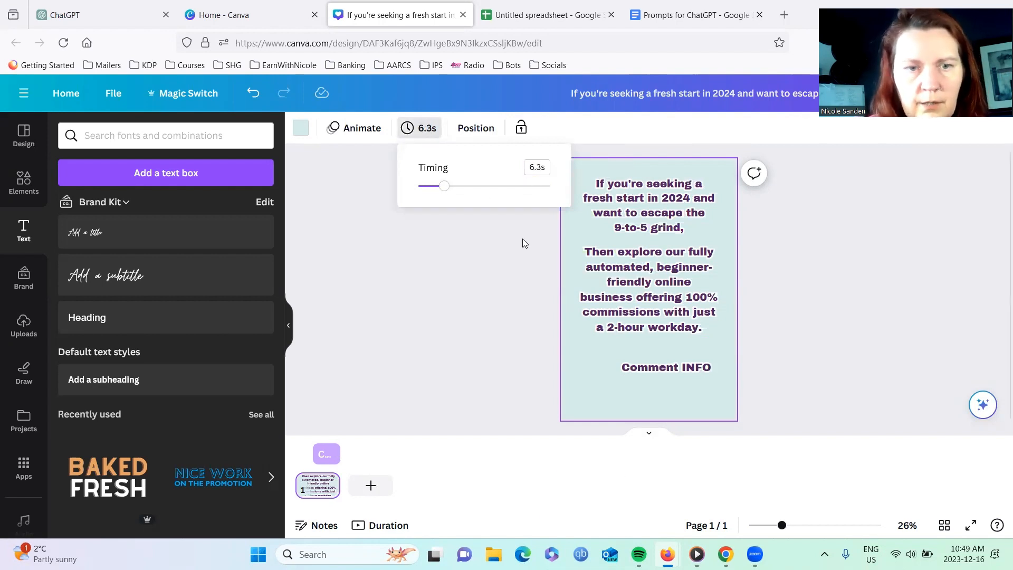
- Trim the start of the "Comment INFO" text's timing so it appears partway through the page
left_click(321, 453)
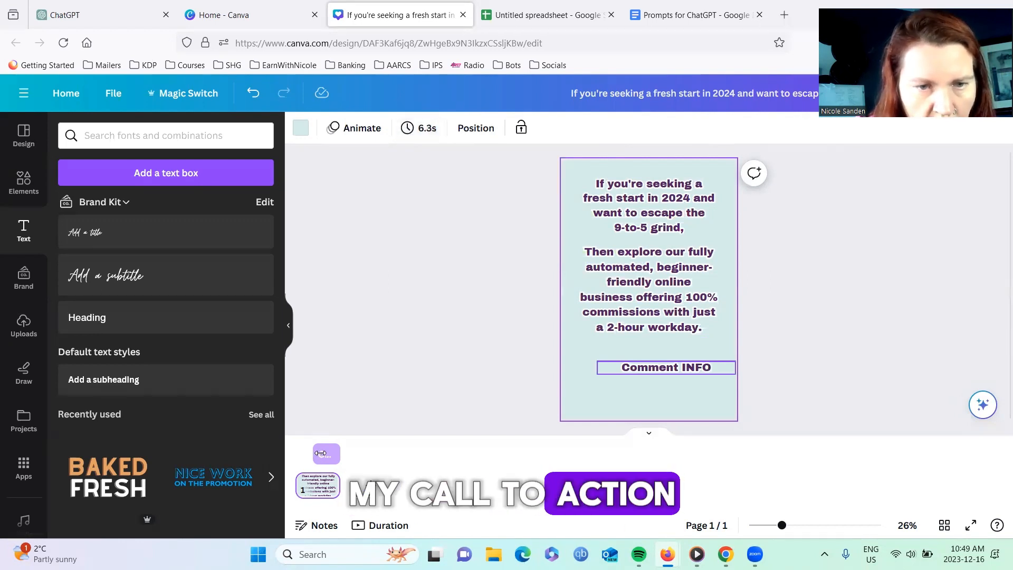
left_click(321, 453)
left_click_drag(317, 454, 317, 455)
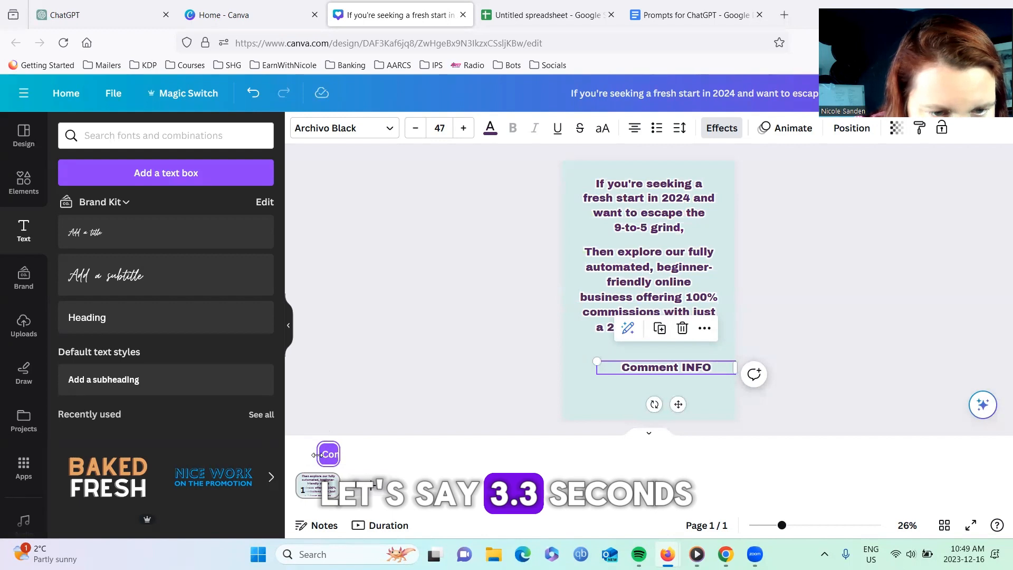
left_click(459, 385)
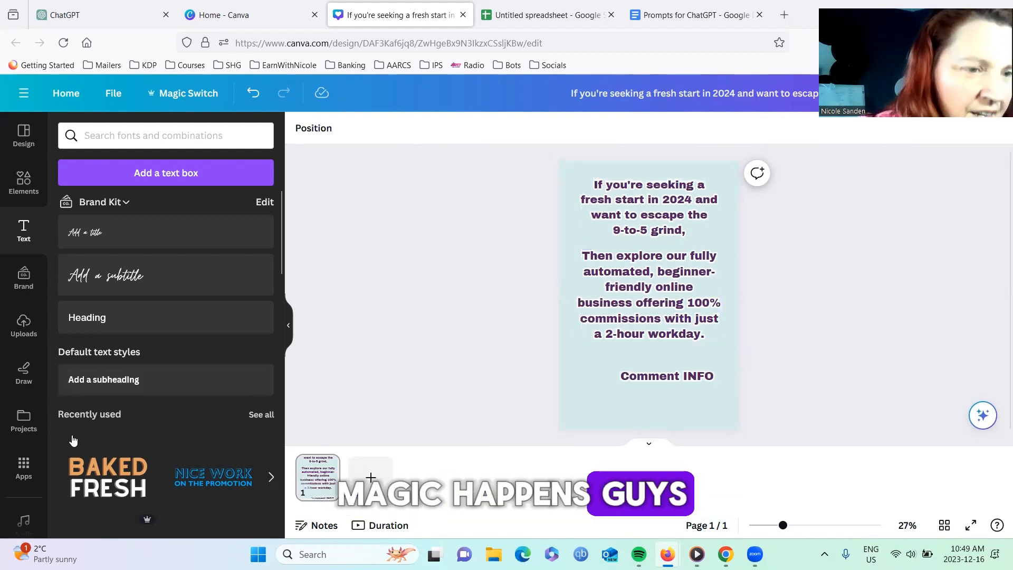
- Open the Bulk create app and choose to enter its data manually
left_click(24, 467)
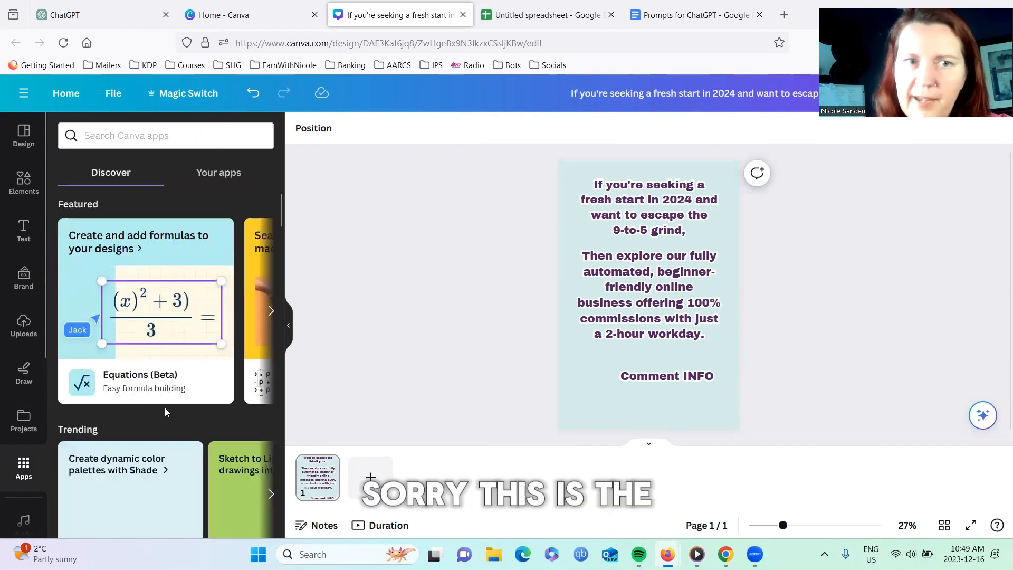
scroll(201, 301, "down", 5)
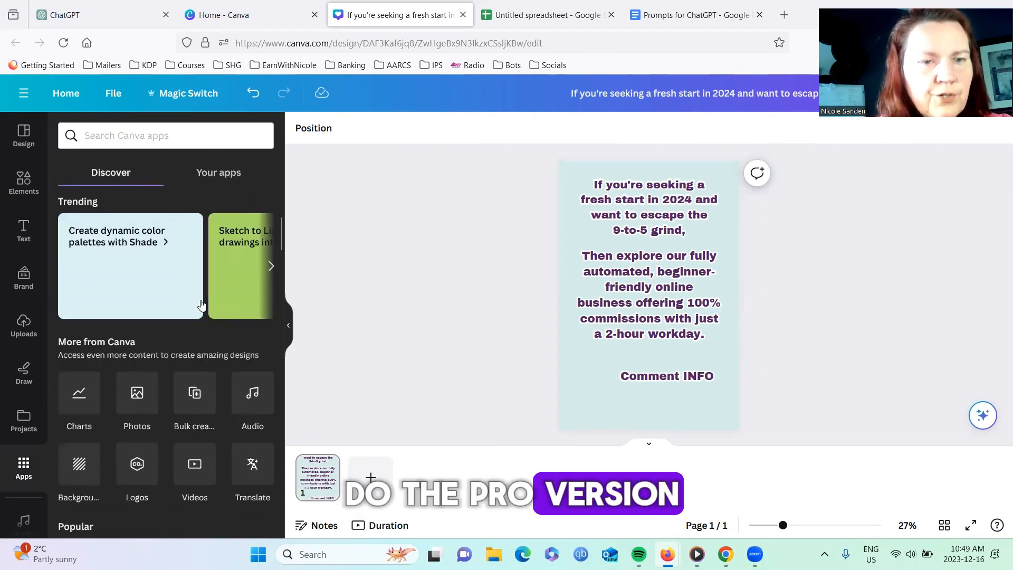
scroll(200, 304, "down", 1)
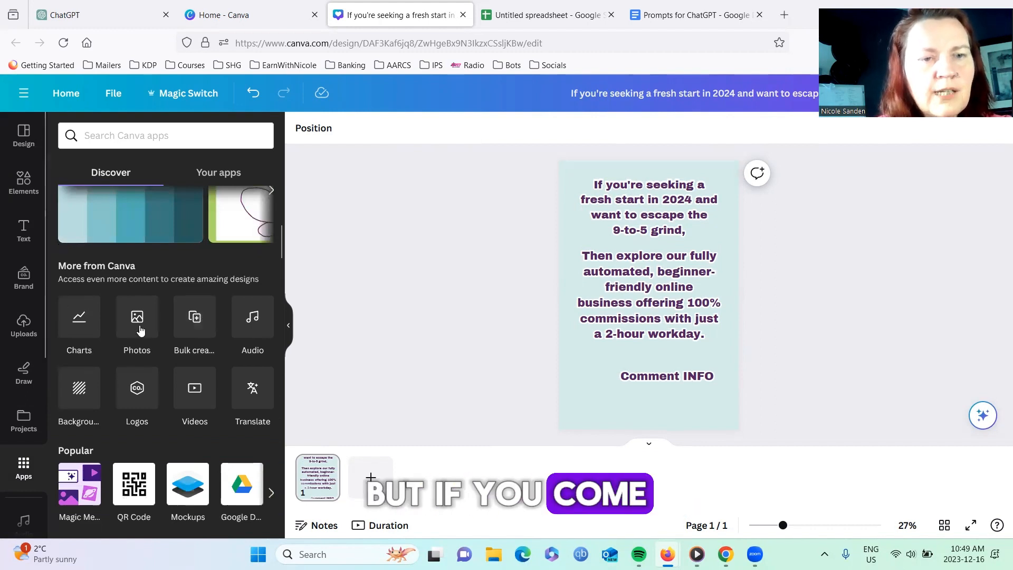
left_click(199, 318)
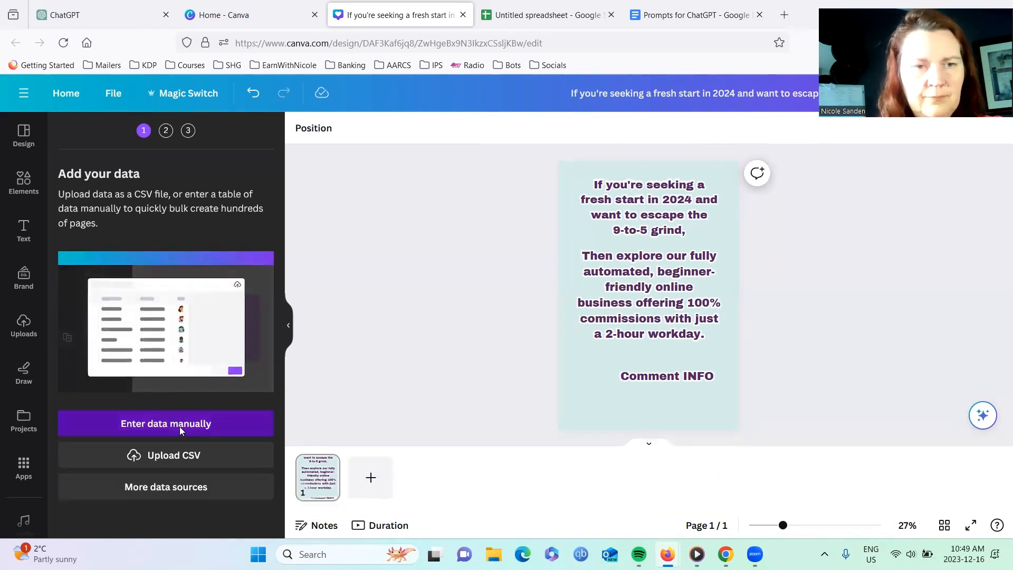
left_click(179, 426)
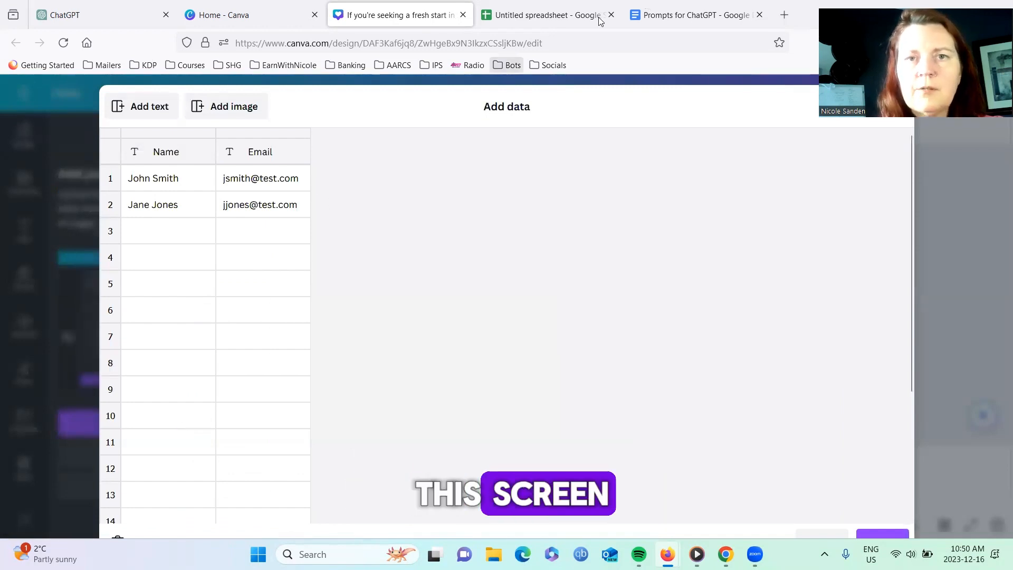
- Copy the if and then statement columns with their headings, cells A1:B6, from the Google Sheets spreadsheet
left_click(536, 16)
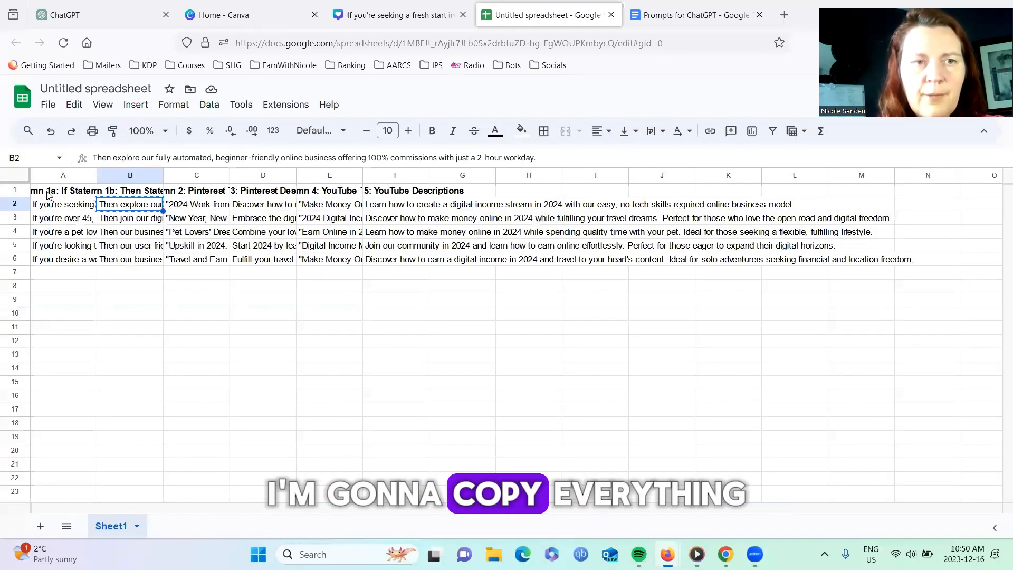
left_click(50, 194)
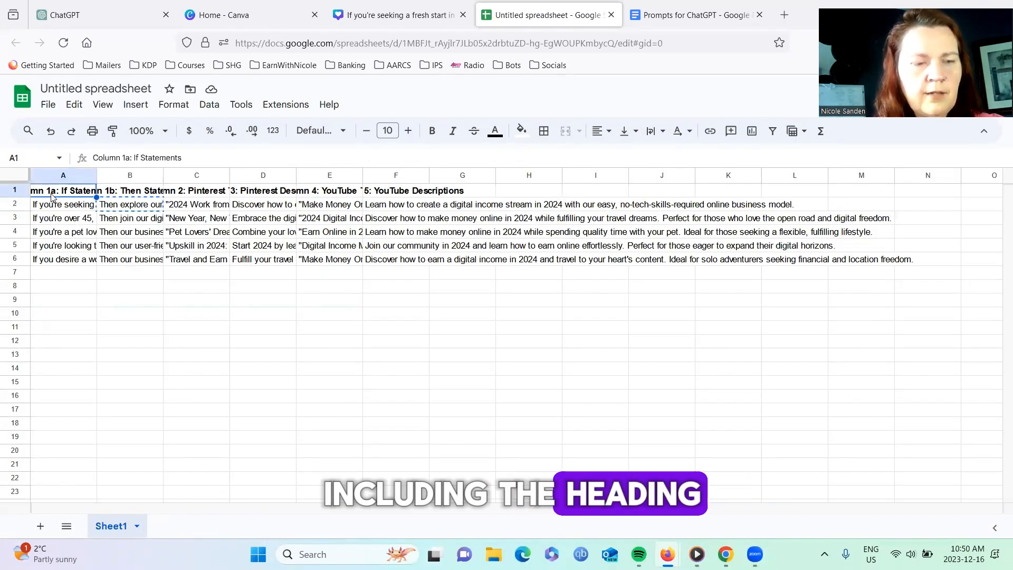
key("shift+Right")
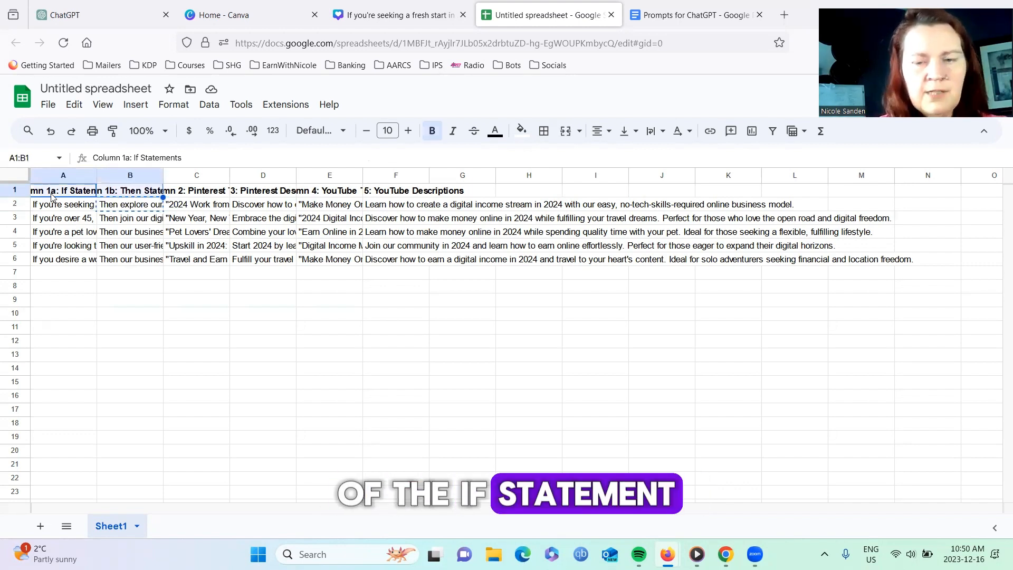
key("shift+Down")
key("shift+Down")
key("shift+Down")
key("shift+Down")
key("shift+Down")
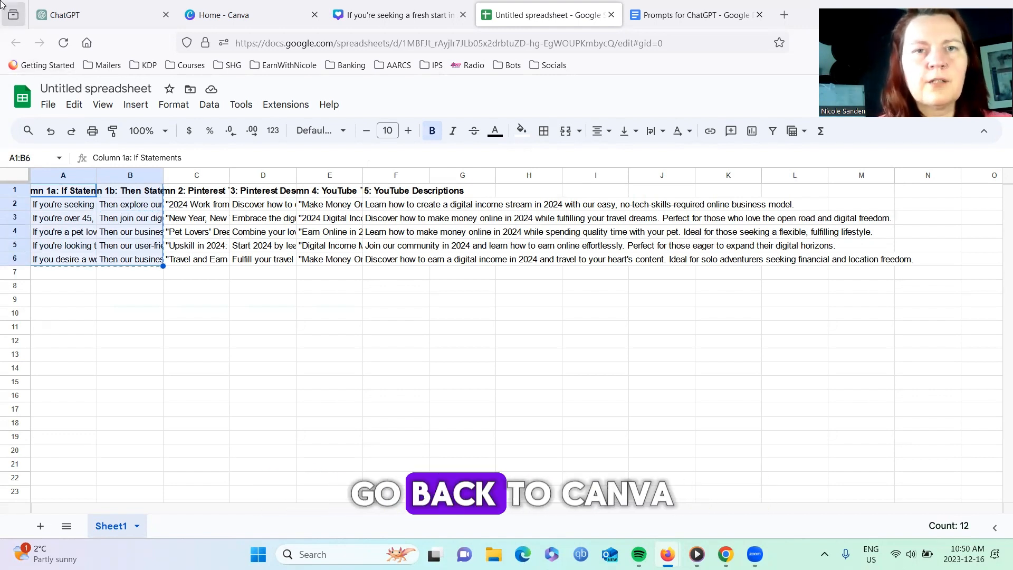
- Return to Canva and paste the copied statements over the sample bulk create data, starting at the Name column heading
left_click(416, 16)
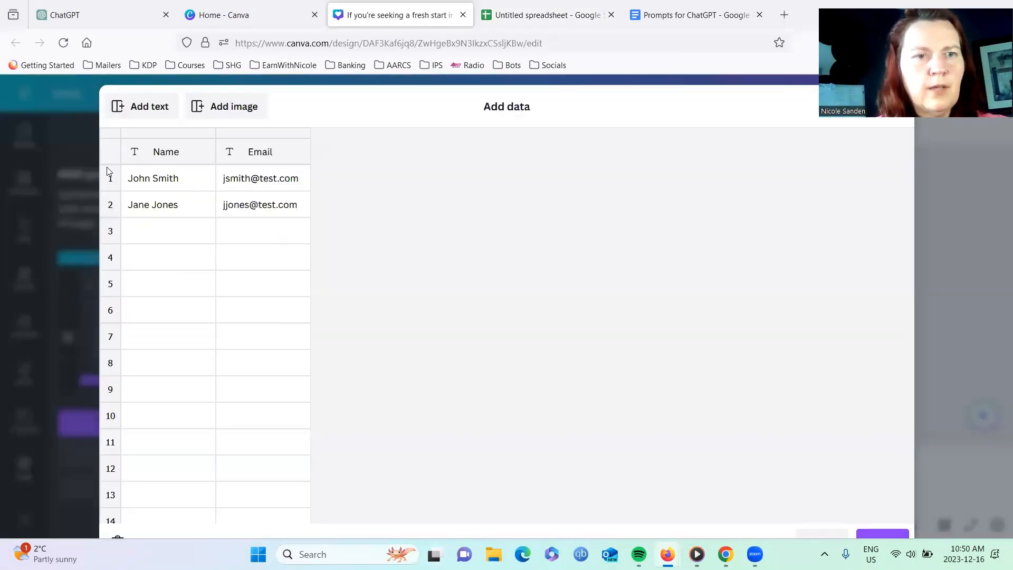
left_click(143, 158)
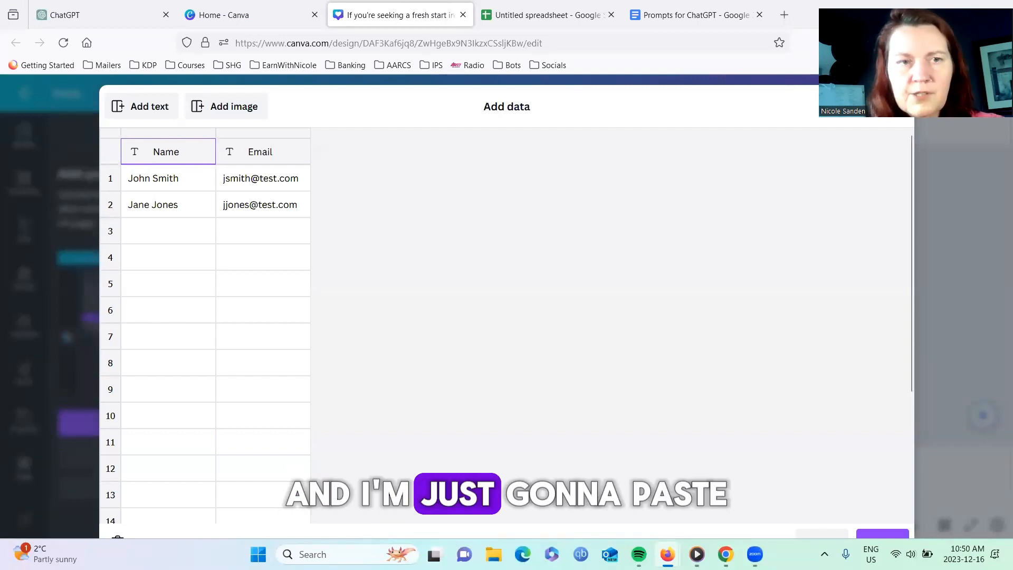
key("ctrl+v")
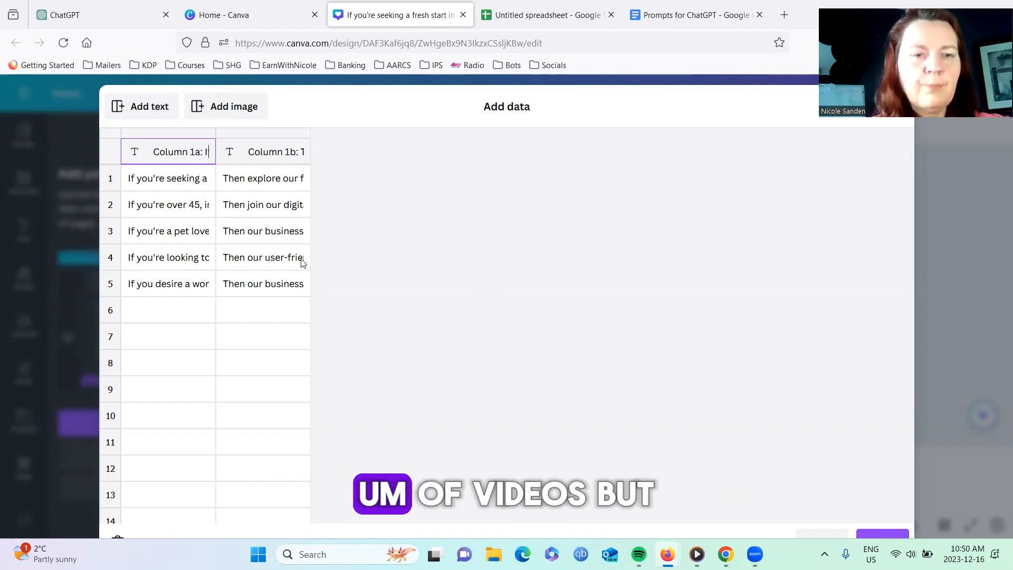
scroll(534, 274, "down", 1)
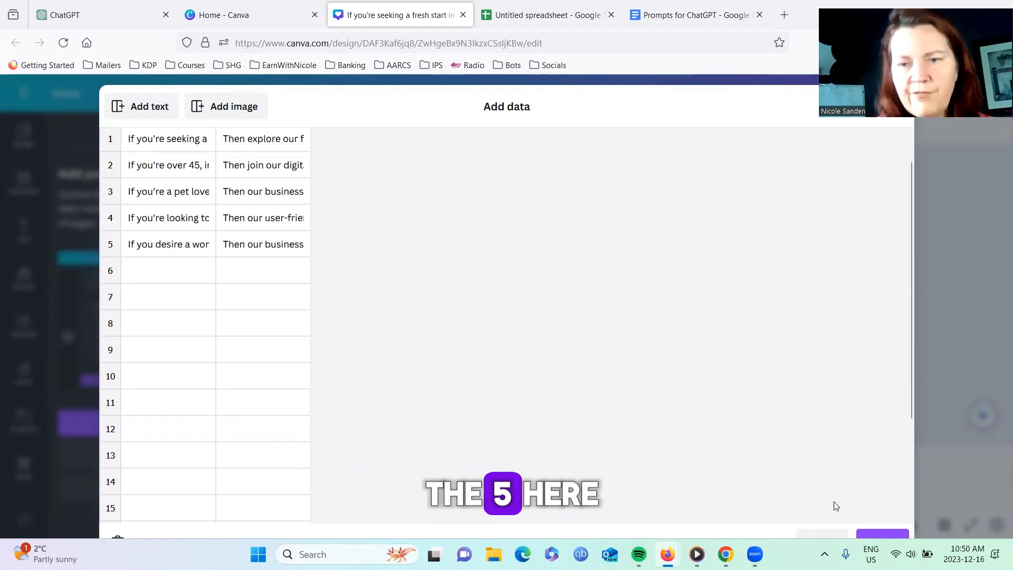
- Finish the data entry and connect the "If you're seeking a fresh start" text box to the Column 1a: If Statements field
left_click(871, 536)
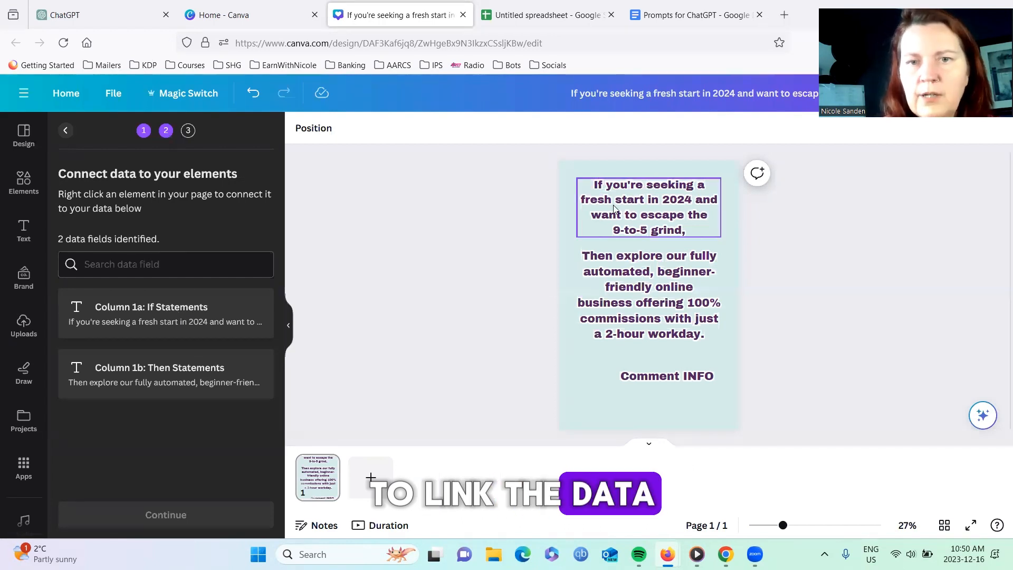
left_click(632, 213)
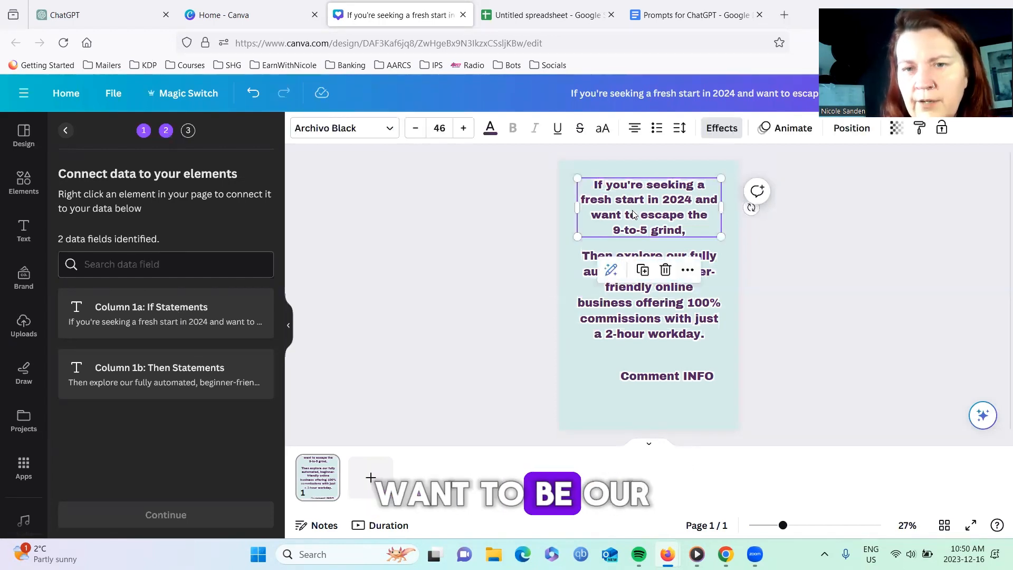
left_click(688, 271)
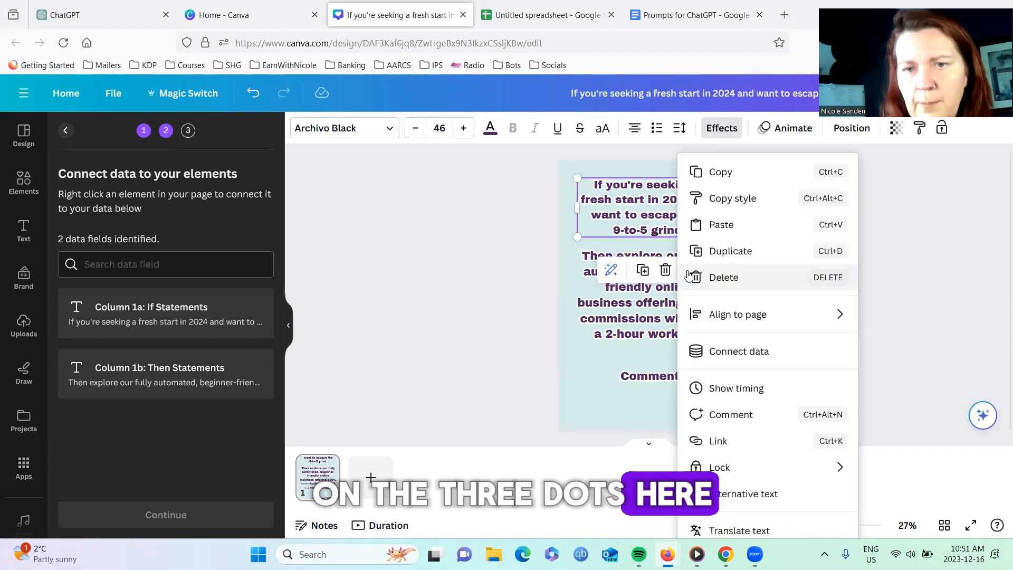
left_click(741, 352)
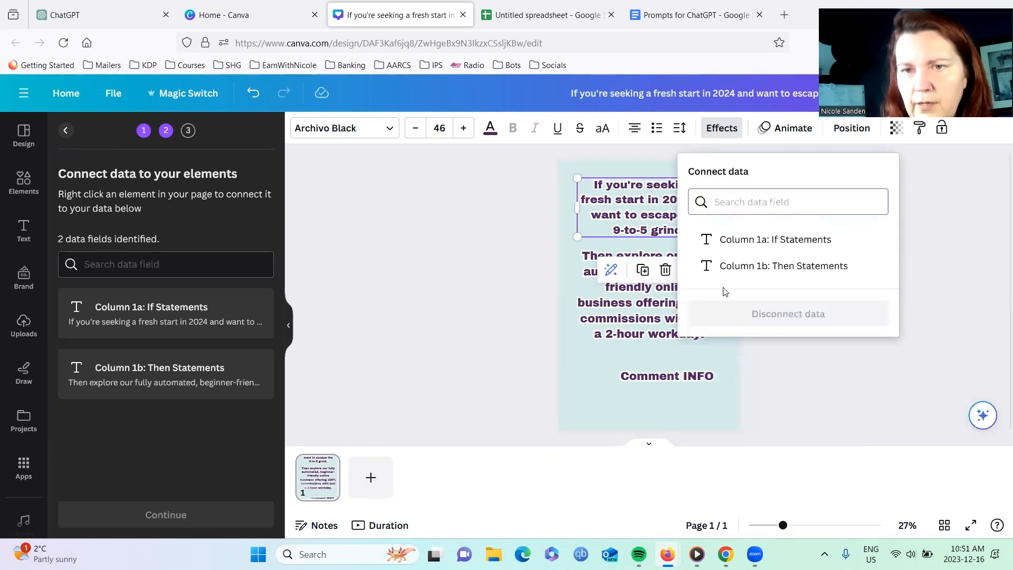
left_click(749, 246)
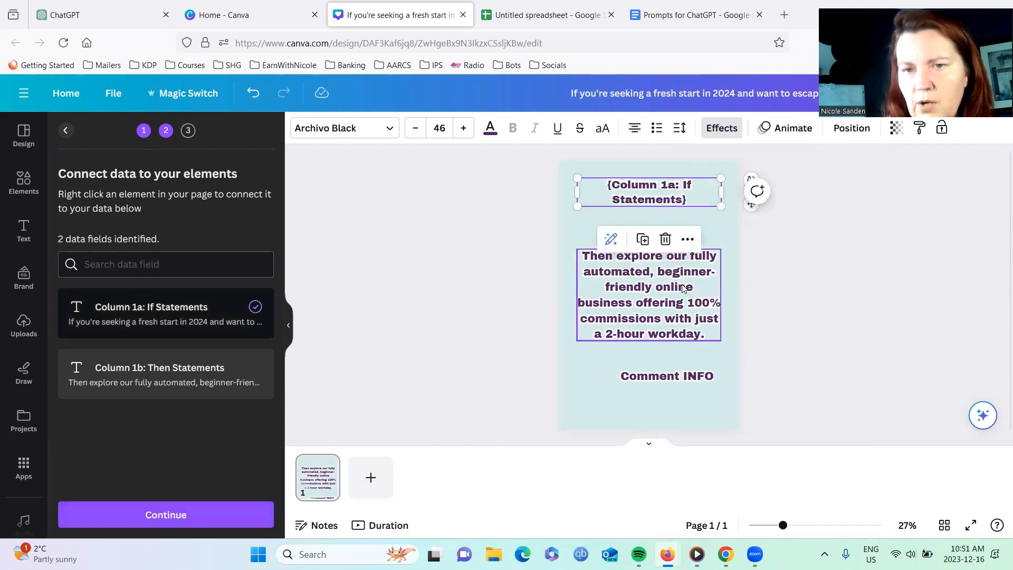
- Connect the "Then explore our fully automated" text box to the Column 1b: Then Statements field
left_click(664, 288)
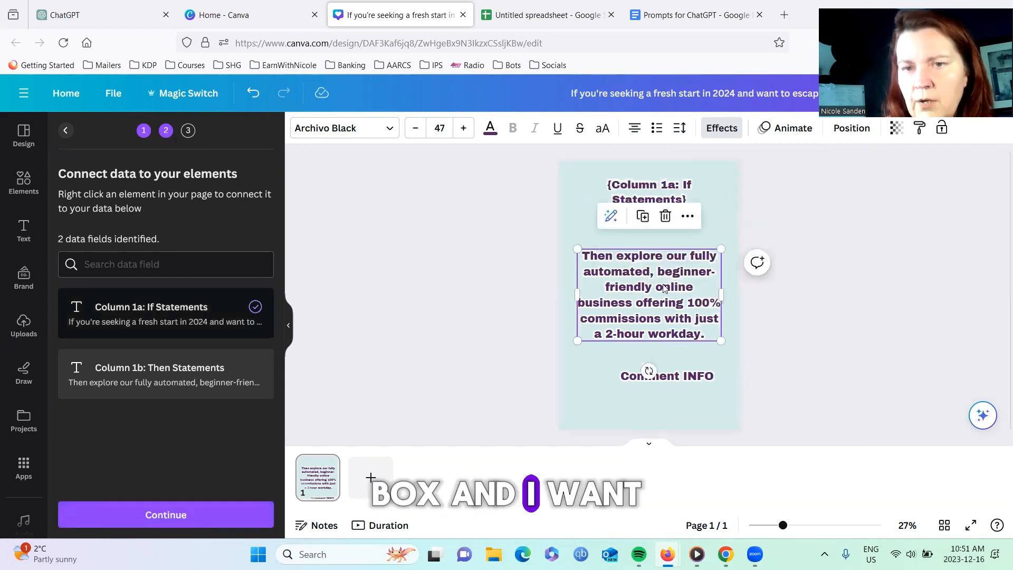
left_click(687, 218)
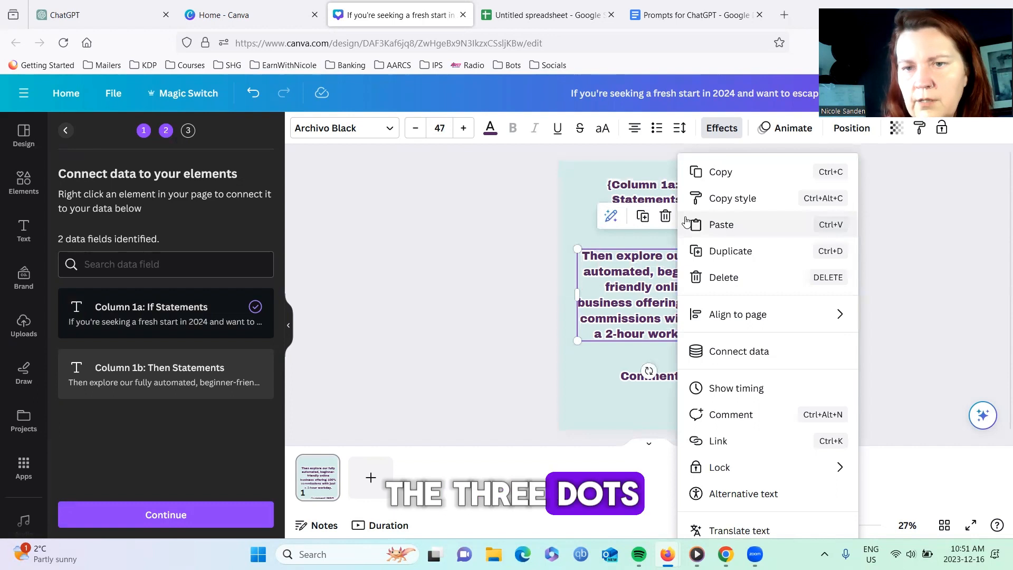
left_click(738, 359)
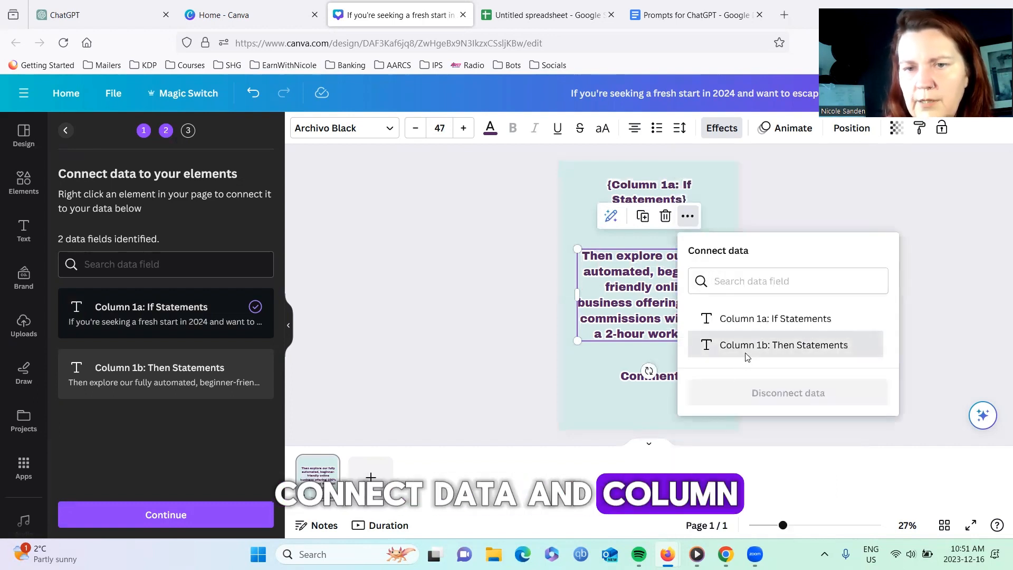
left_click(745, 352)
left_click(512, 277)
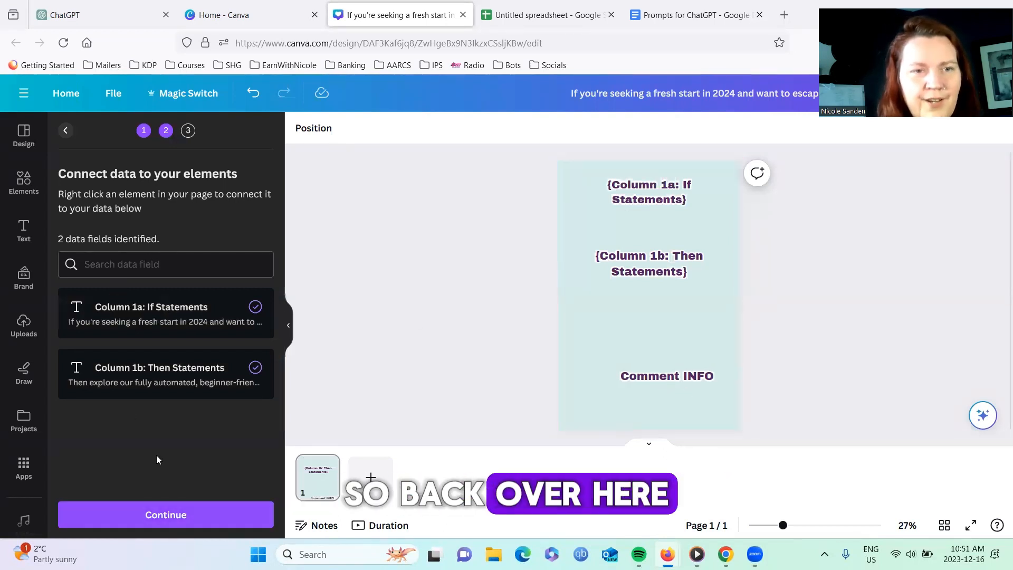
- Proceed to applying the data and generate designs from all five statement rows
left_click(176, 514)
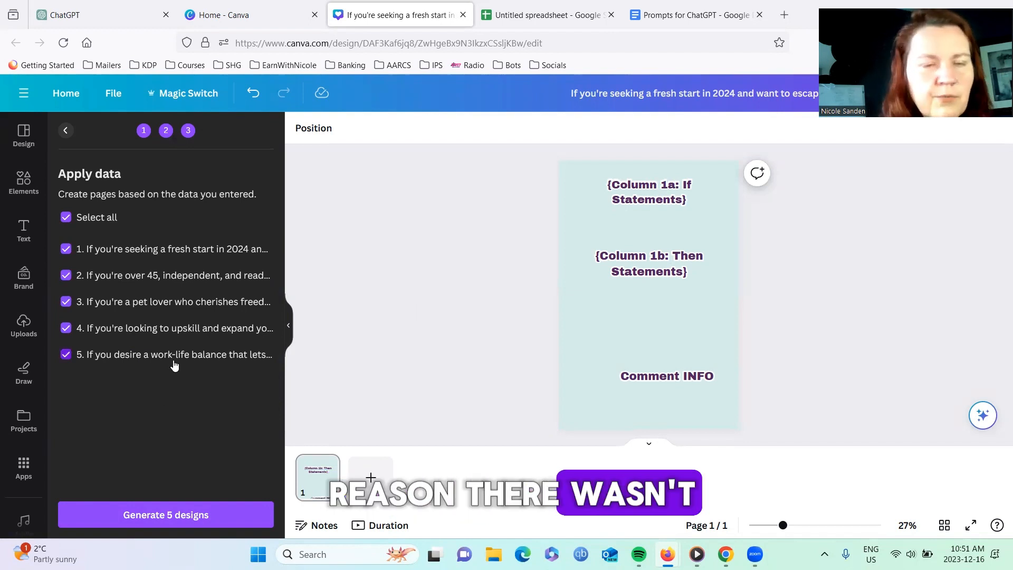
left_click(66, 277)
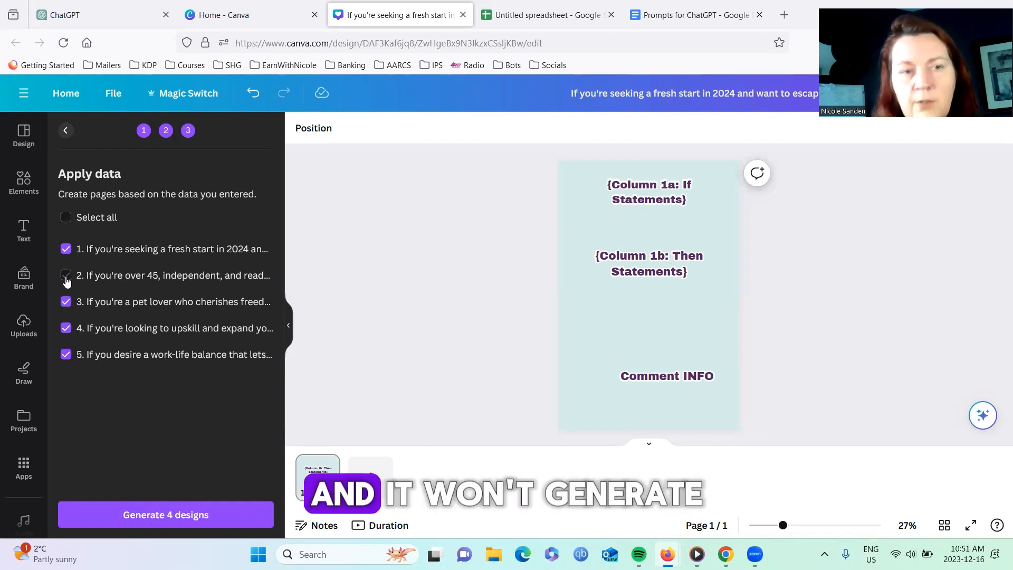
left_click(66, 276)
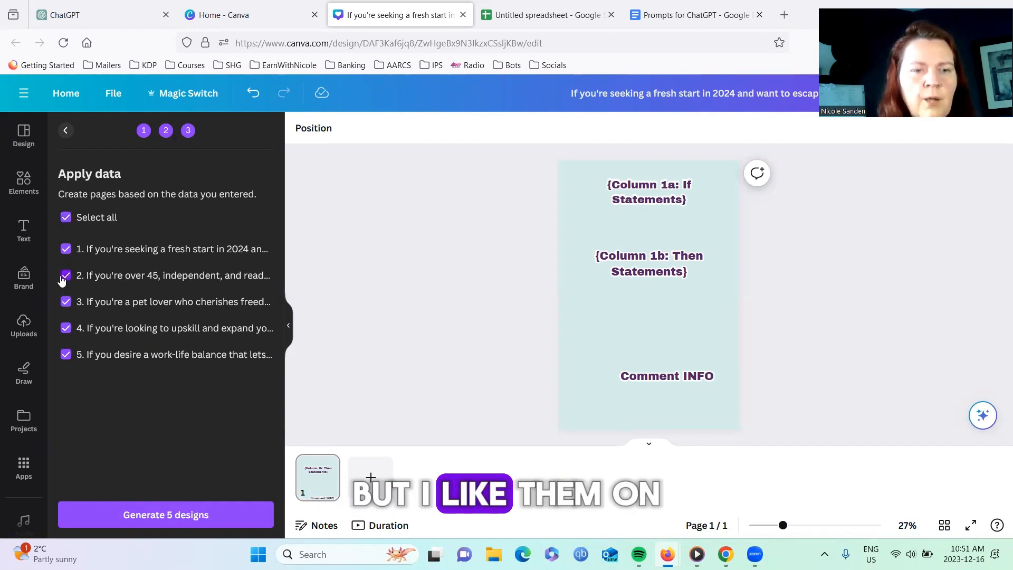
left_click(152, 516)
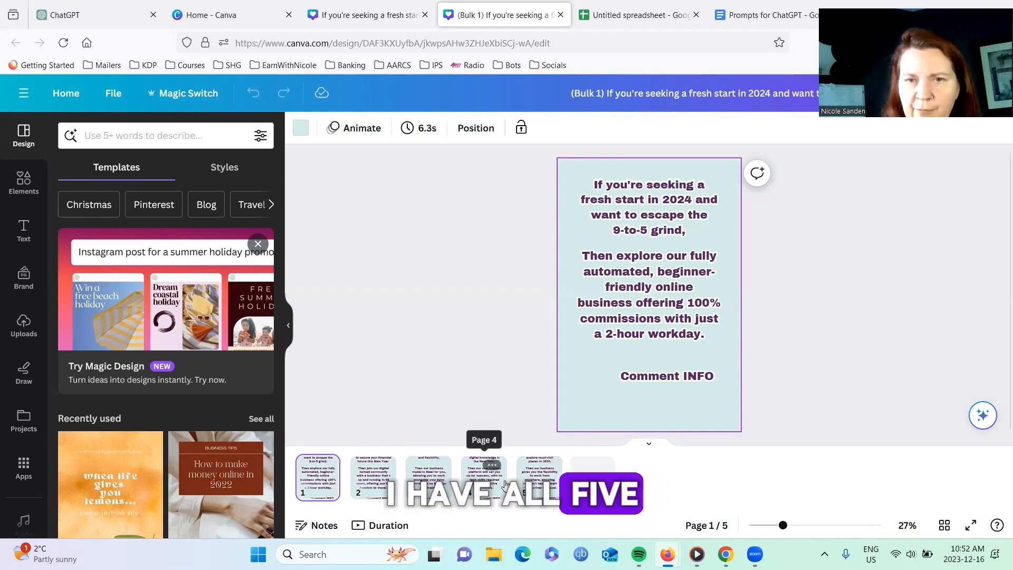
- Look through the generated pages to check the if and then statements and layout on each one
left_click(381, 487)
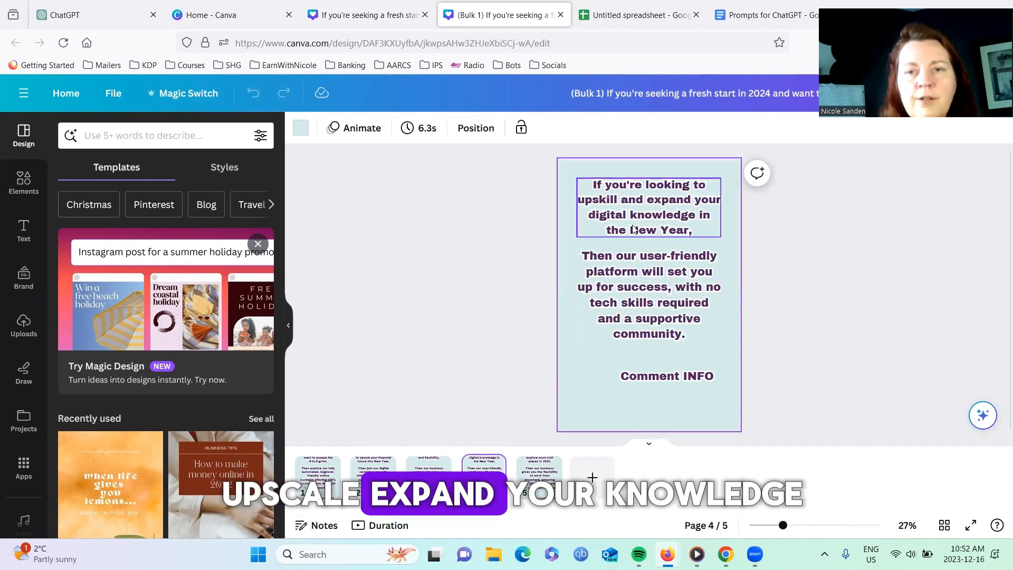
left_click(545, 478)
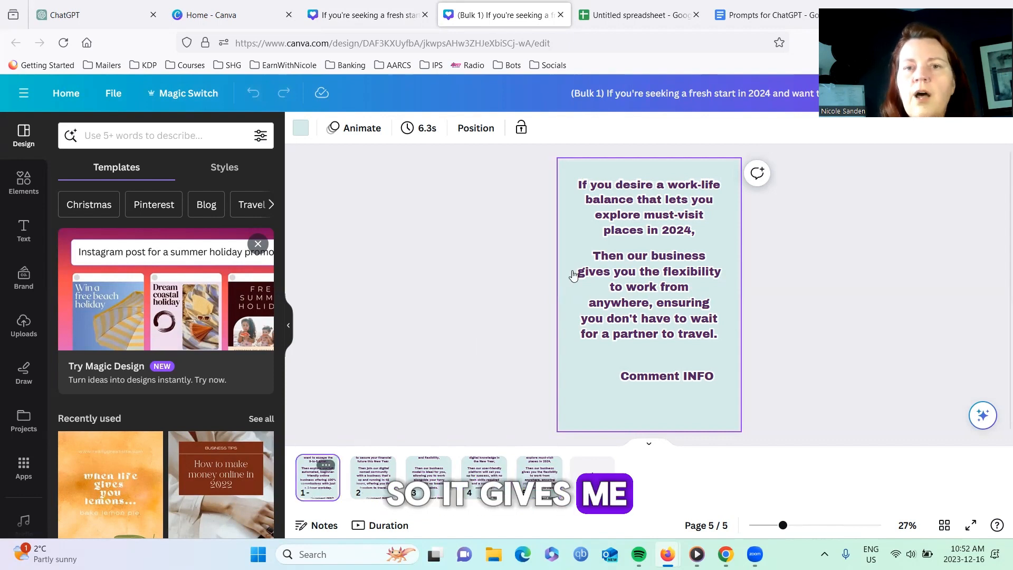
left_click(319, 488)
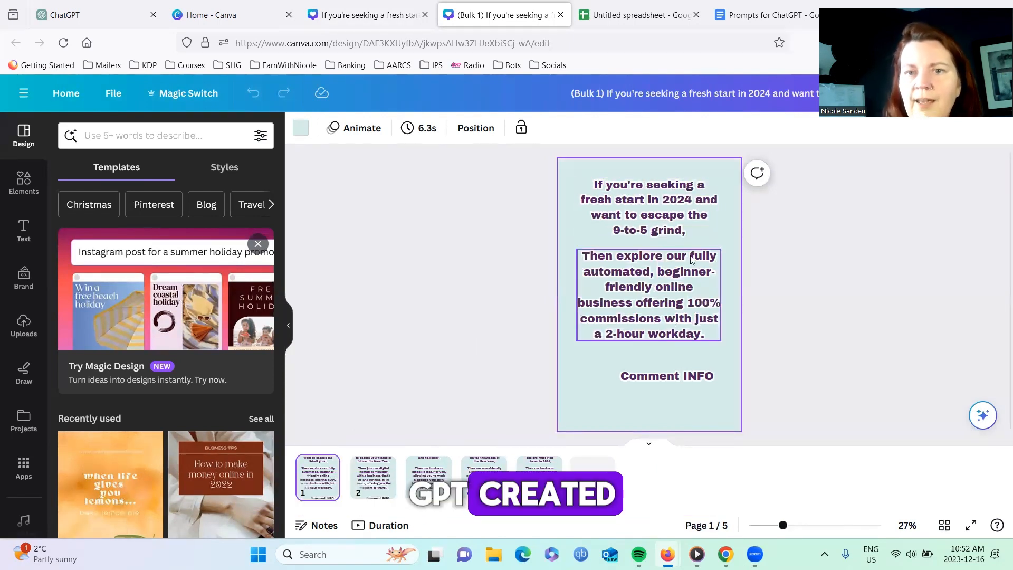
left_click(373, 478)
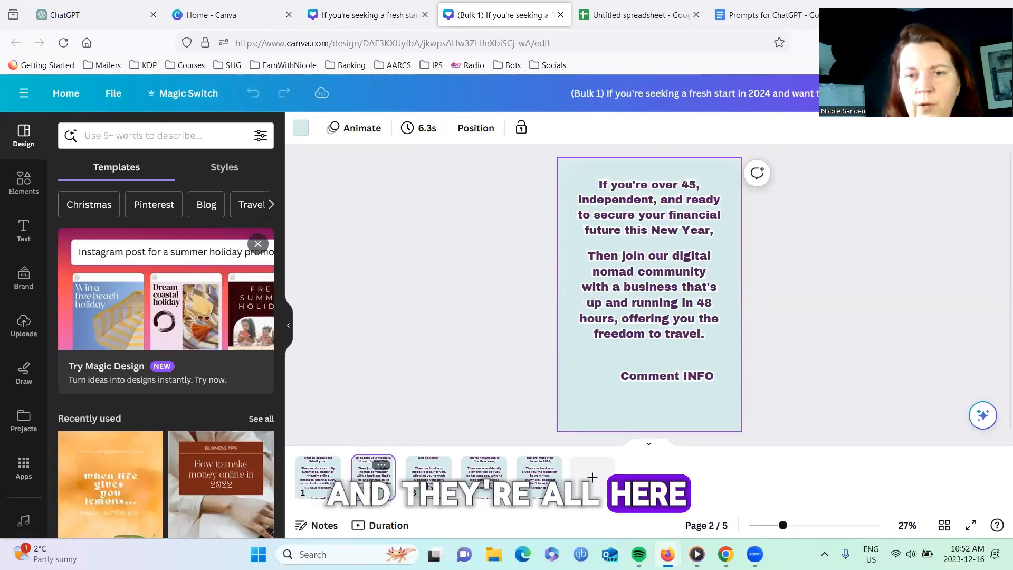
left_click(428, 478)
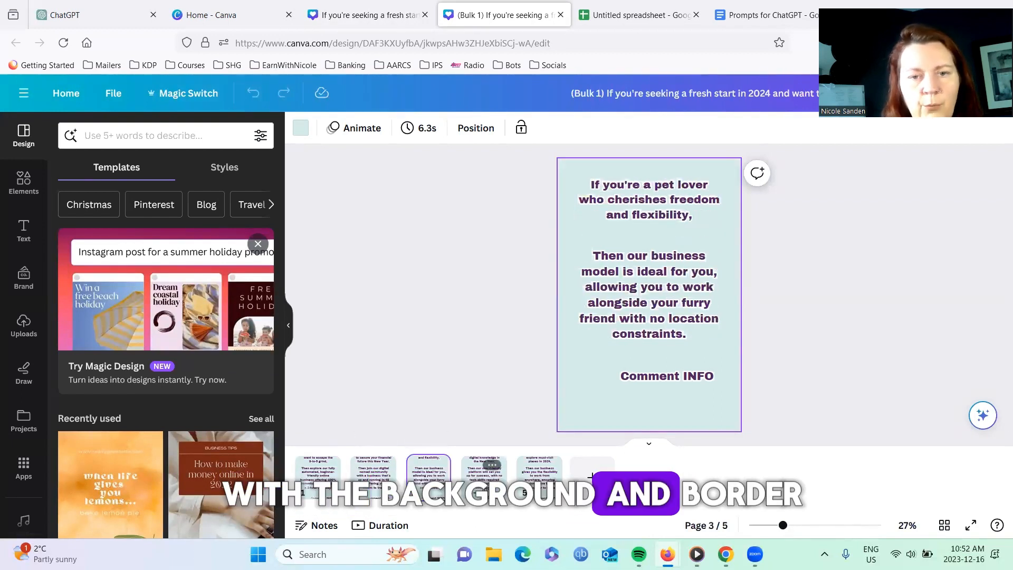
left_click(483, 478)
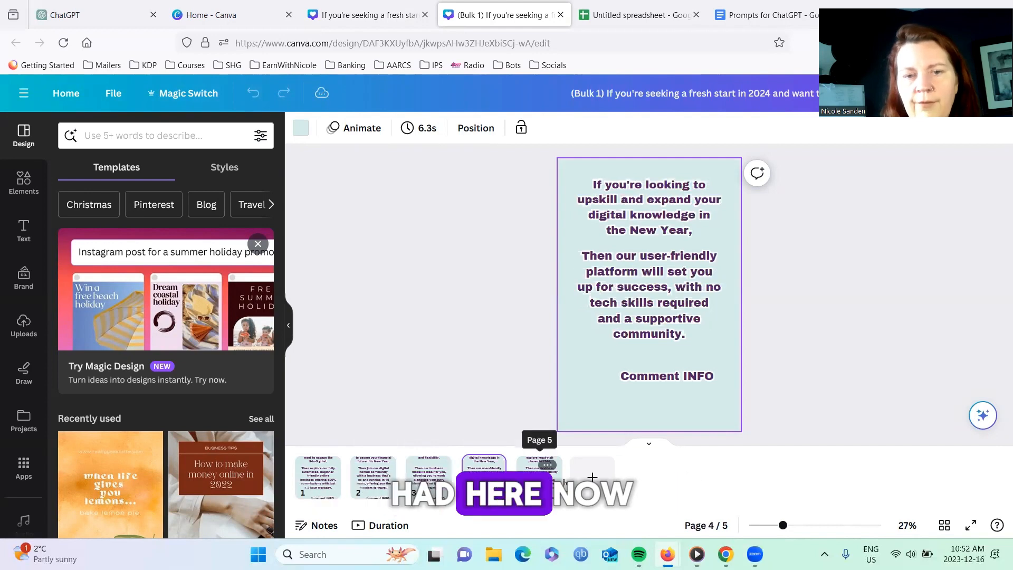
left_click(543, 478)
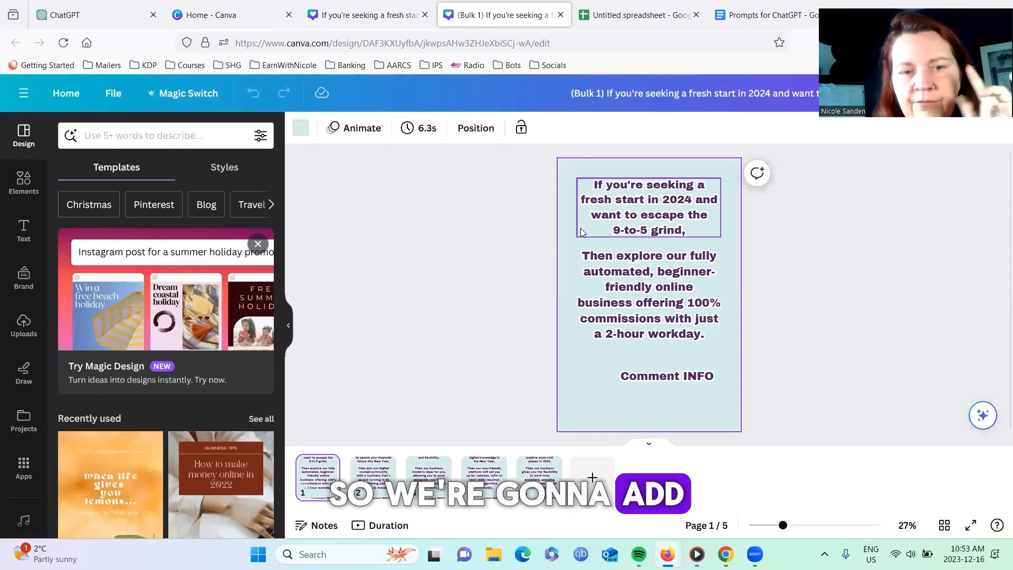
- Show all video elements for page 1 and search them for "grind", looking over the clips offered
left_click(570, 260)
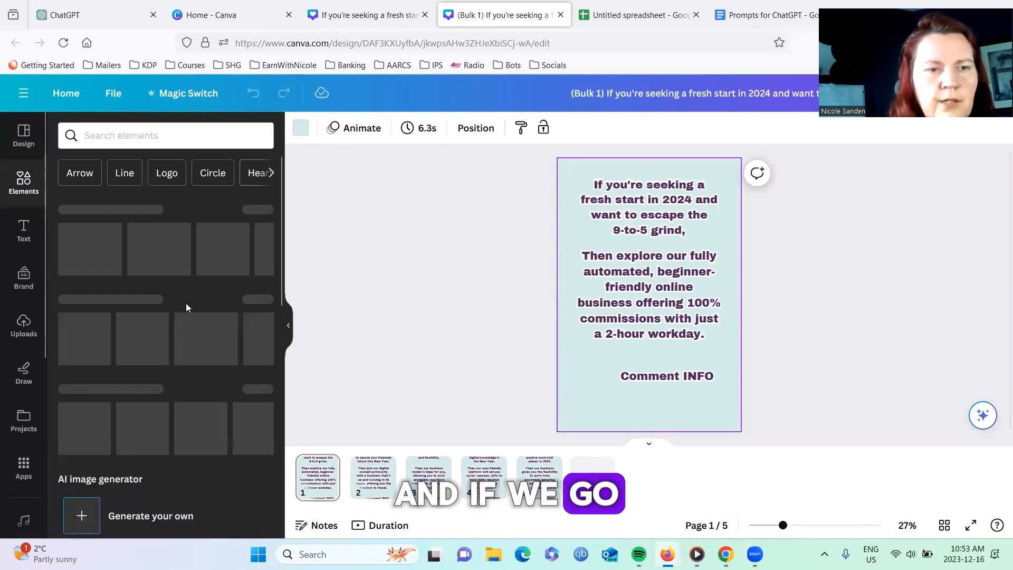
scroll(187, 307, "down", 5)
scroll(187, 307, "down", 5)
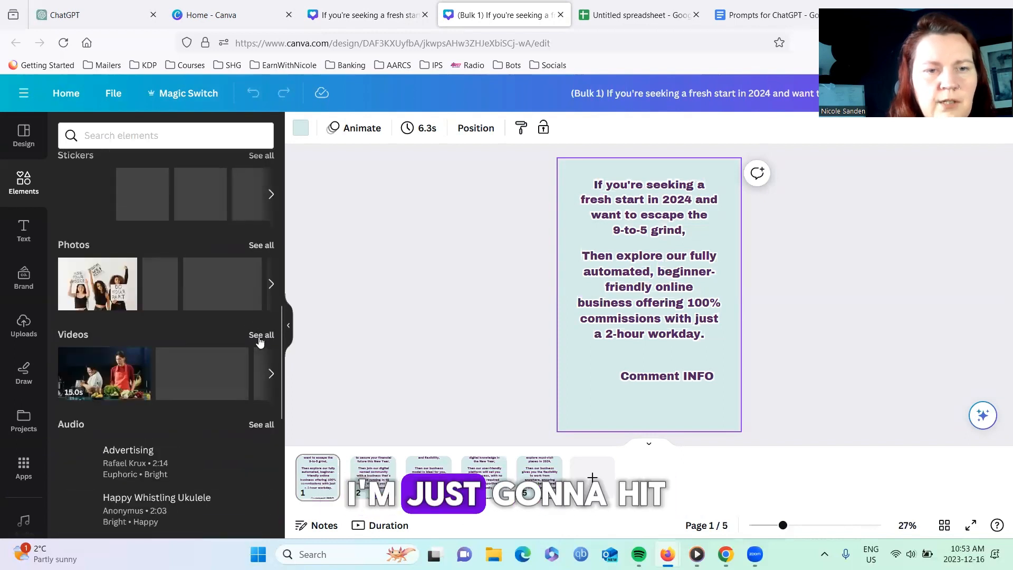
left_click(260, 335)
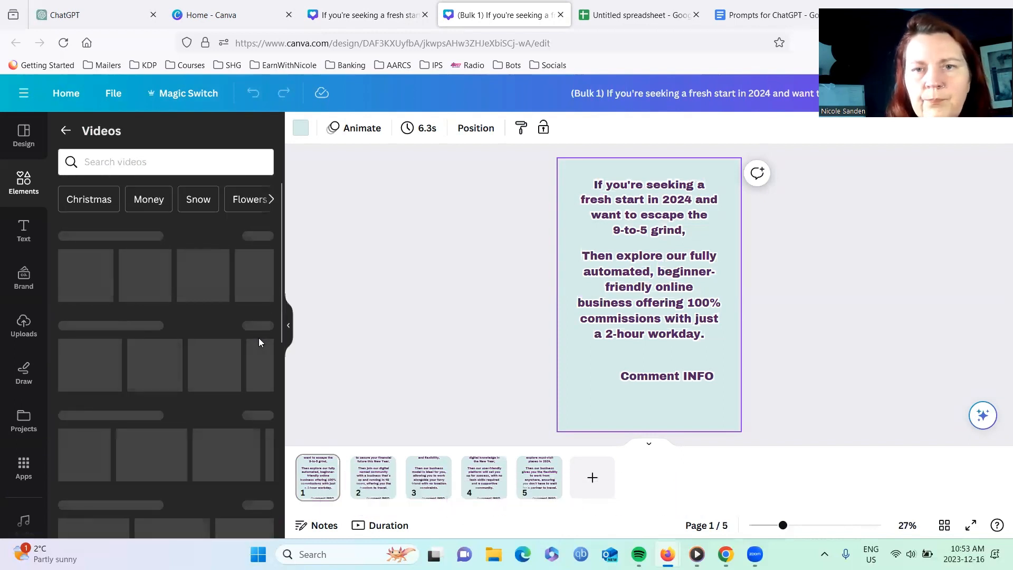
left_click(123, 160)
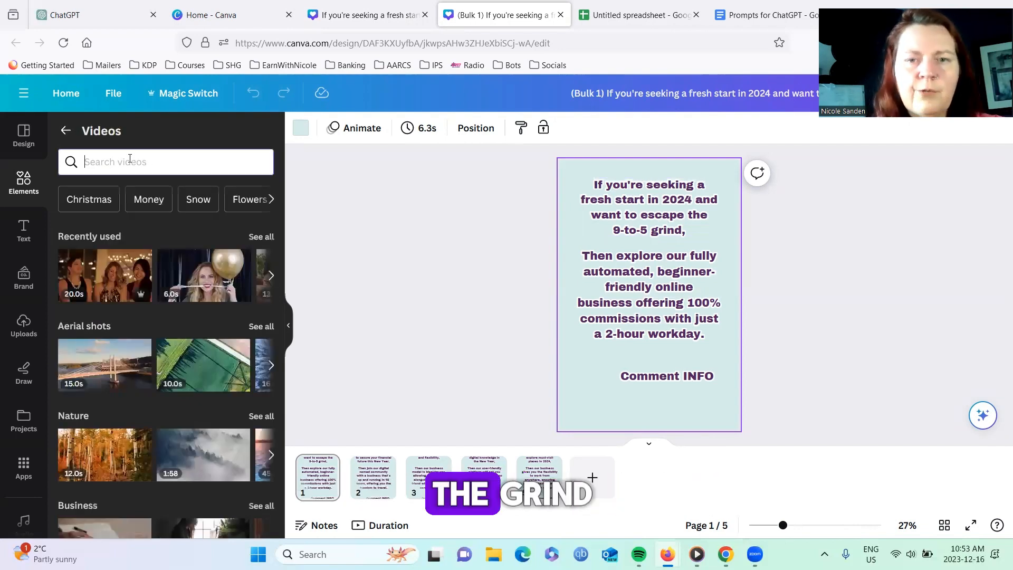
type("grin")
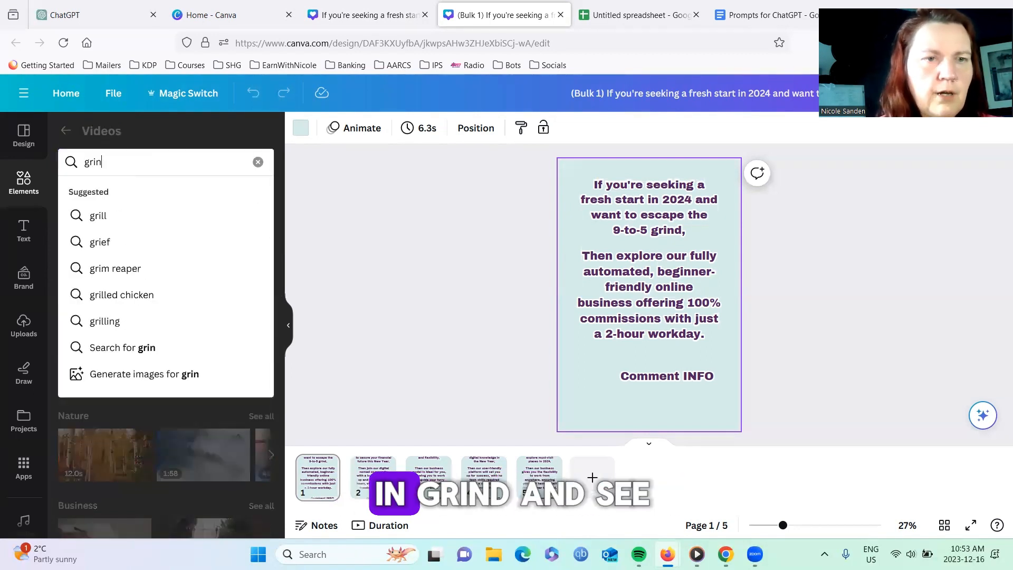
type("d")
key("Return")
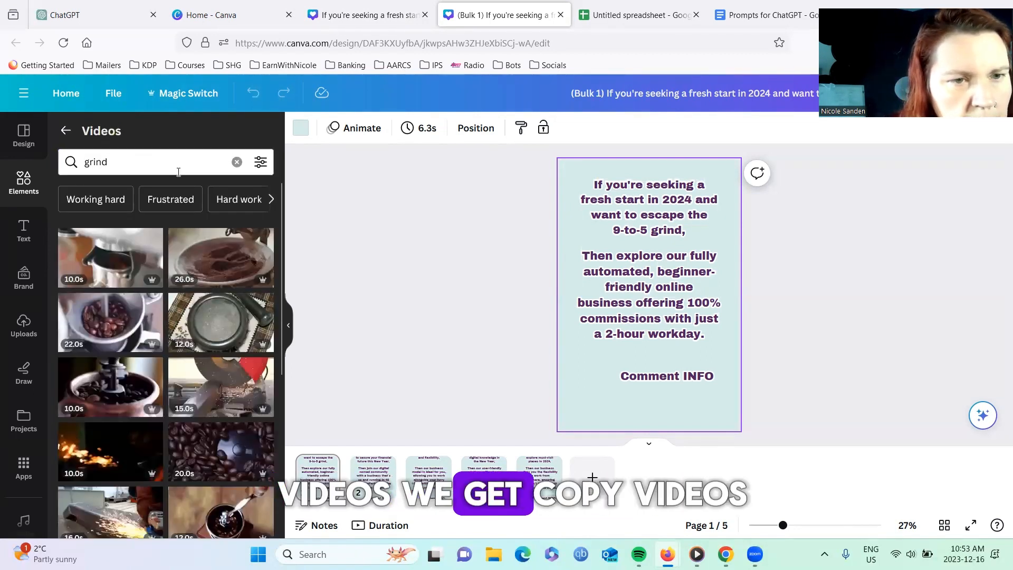
scroll(193, 306, "down", 3)
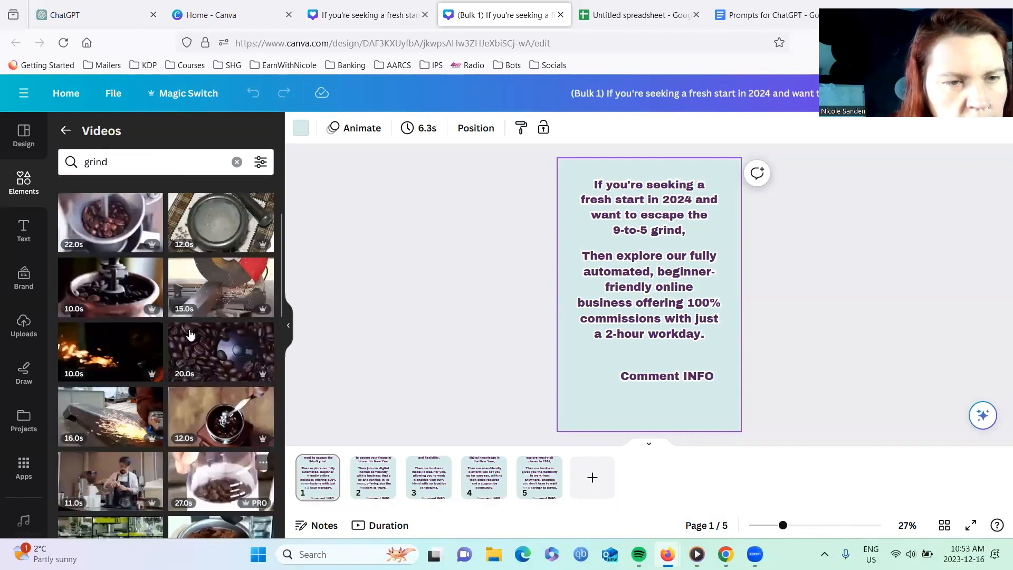
scroll(190, 334, "up", 5)
- Search the videos for "workday" and place the clip of the warehouse workers in hard hats as page 1's background
double_click(123, 161)
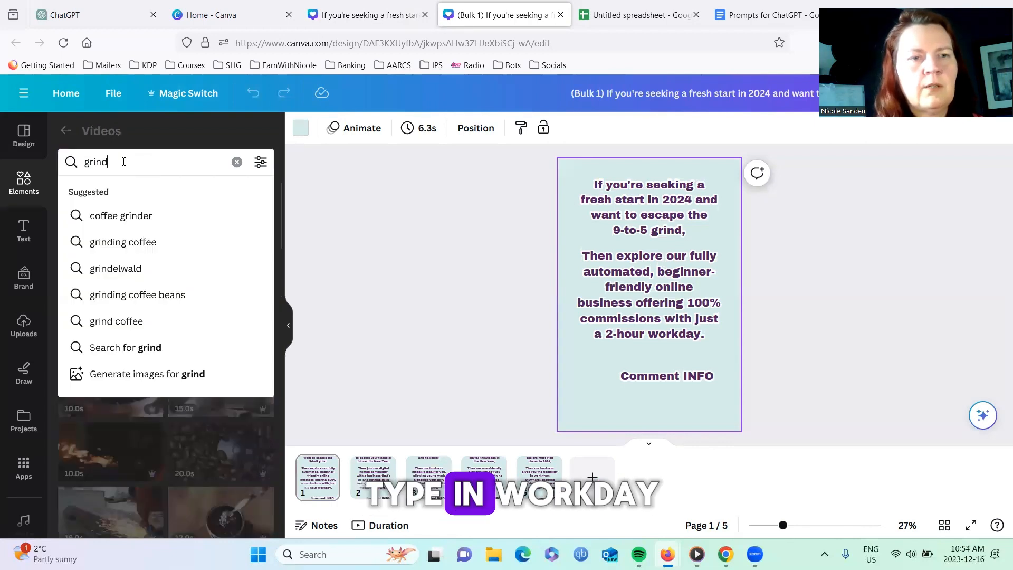
type("workd")
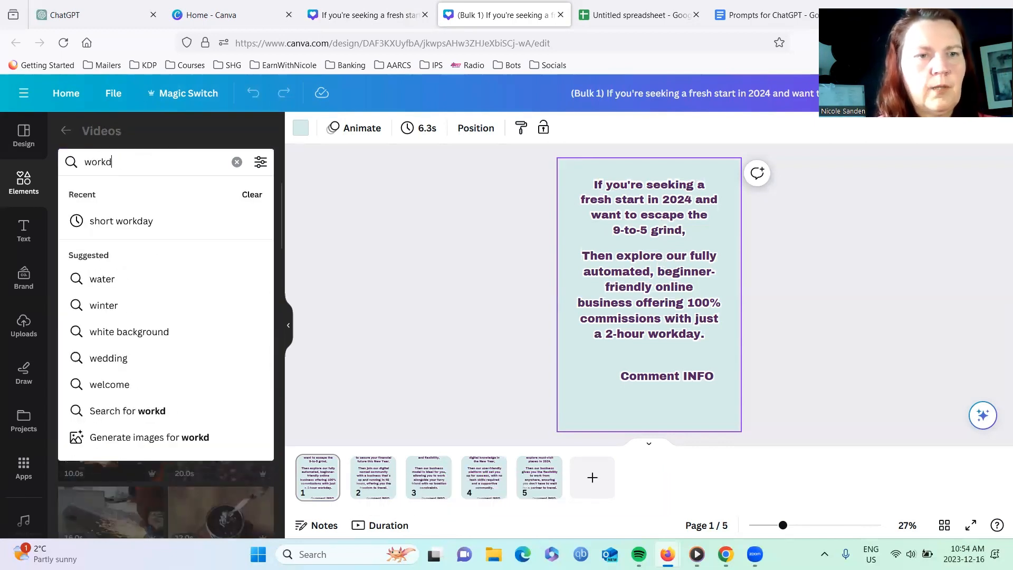
type("ay")
key("Return")
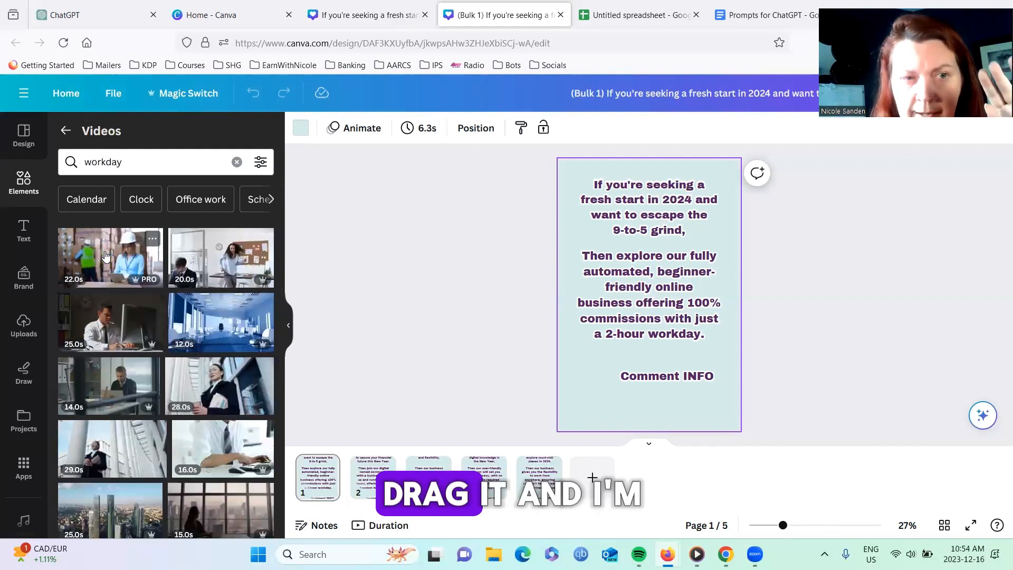
left_click_drag(315, 242, 566, 190)
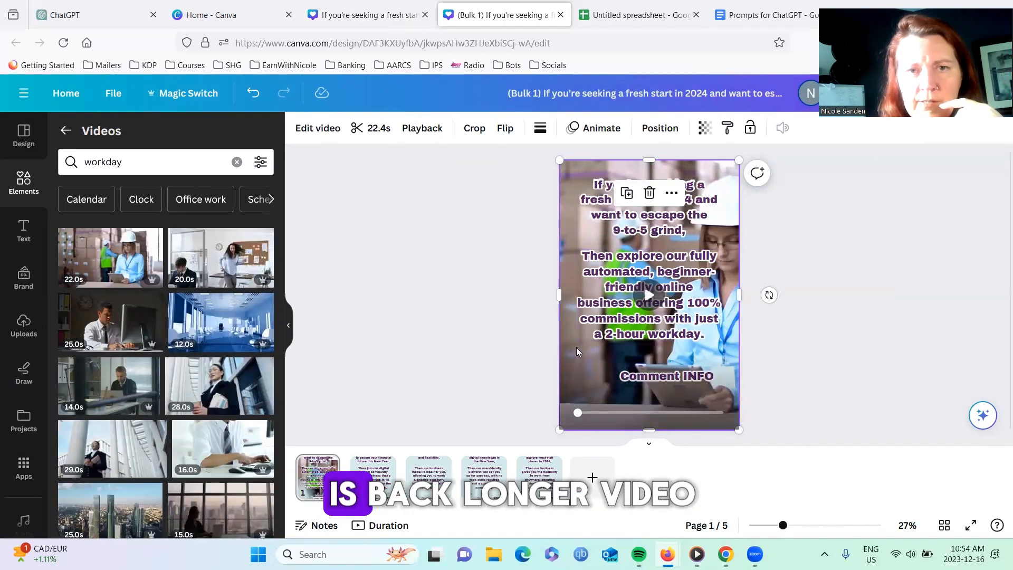
- Trim page 1's background video to 6.3 seconds
left_click(381, 135)
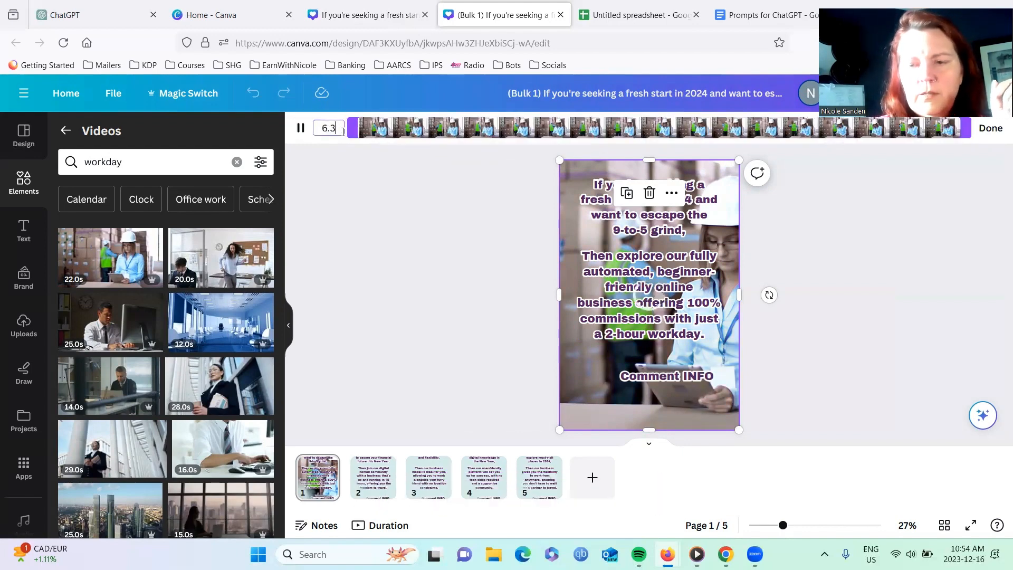
type("6.3")
key("Return")
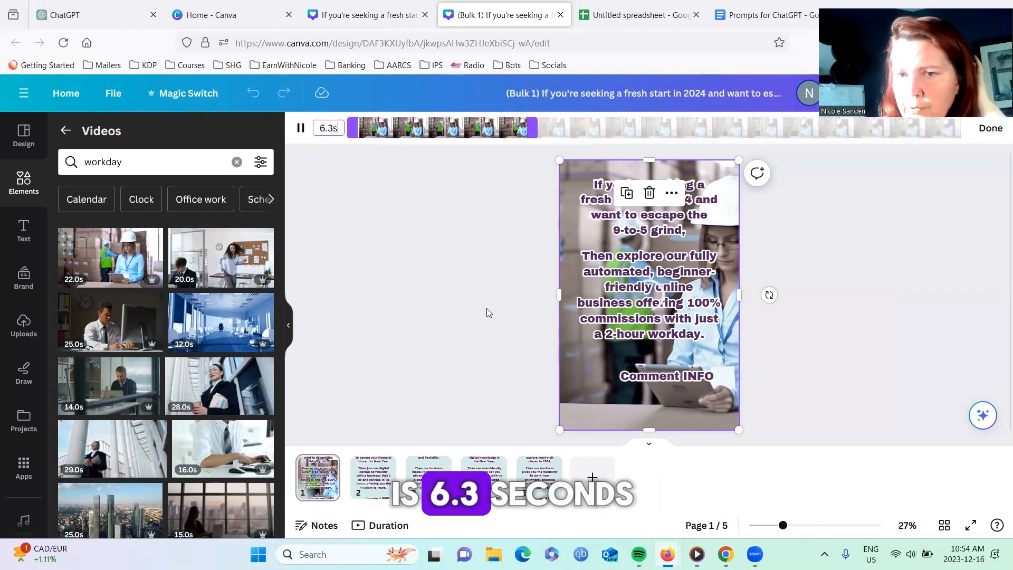
left_click(490, 324)
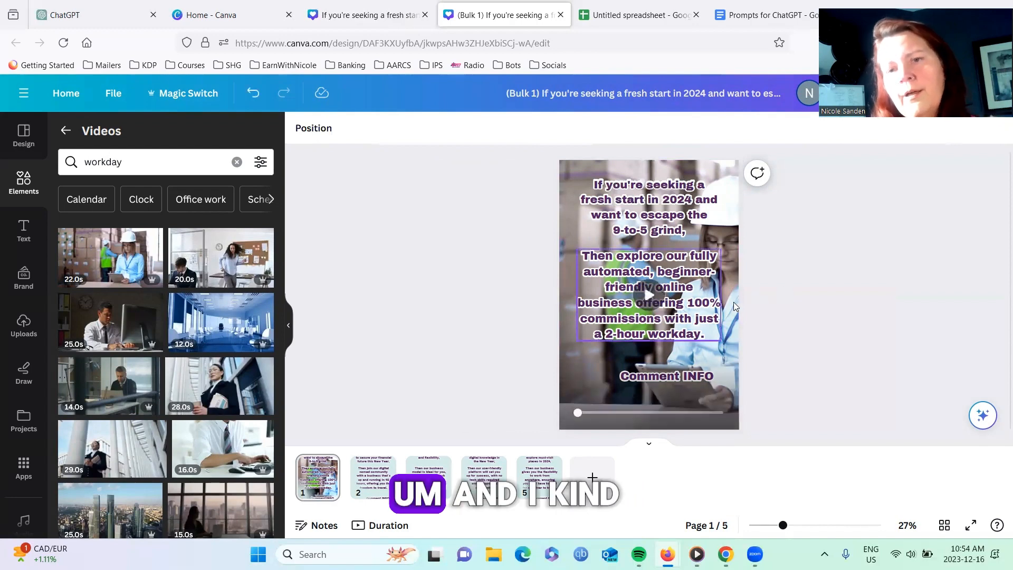
- Shift the crop of page 1's background video so the woman in the hard hat fills the visible frame
double_click(592, 359)
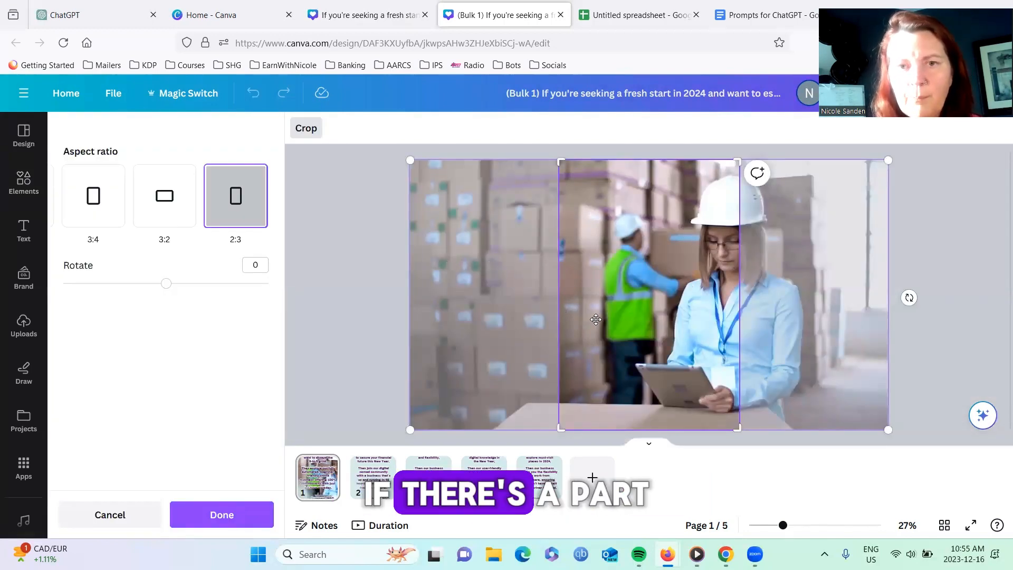
left_click_drag(596, 319, 542, 317)
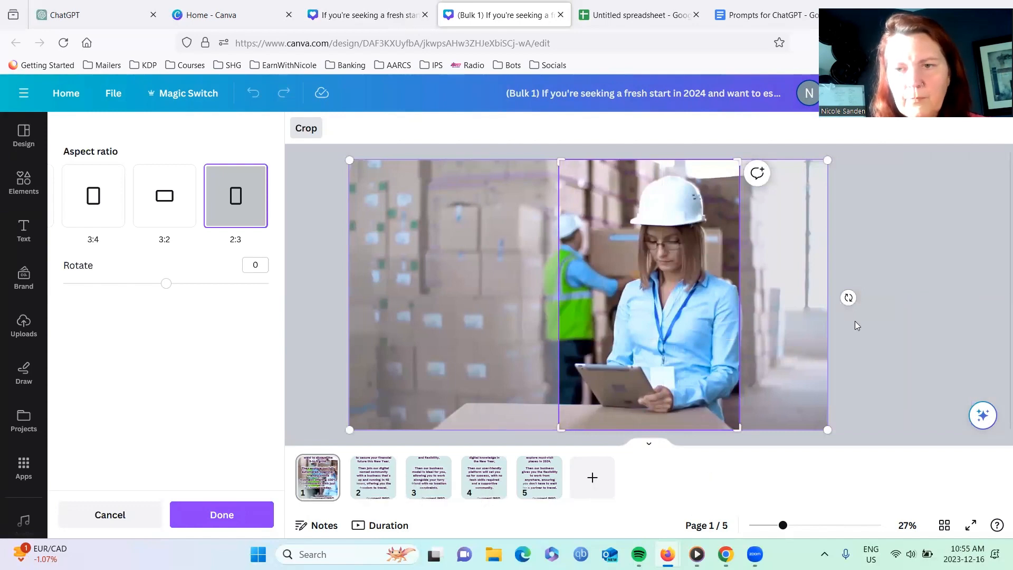
left_click(874, 335)
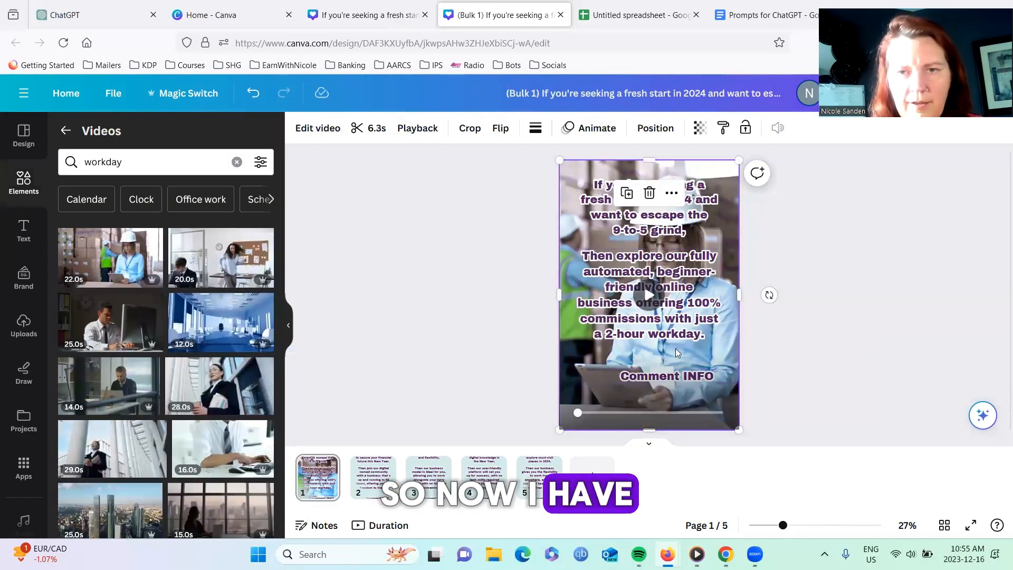
- Play the design preview from page 1 to check the background video with the text, and close it
left_click(648, 300)
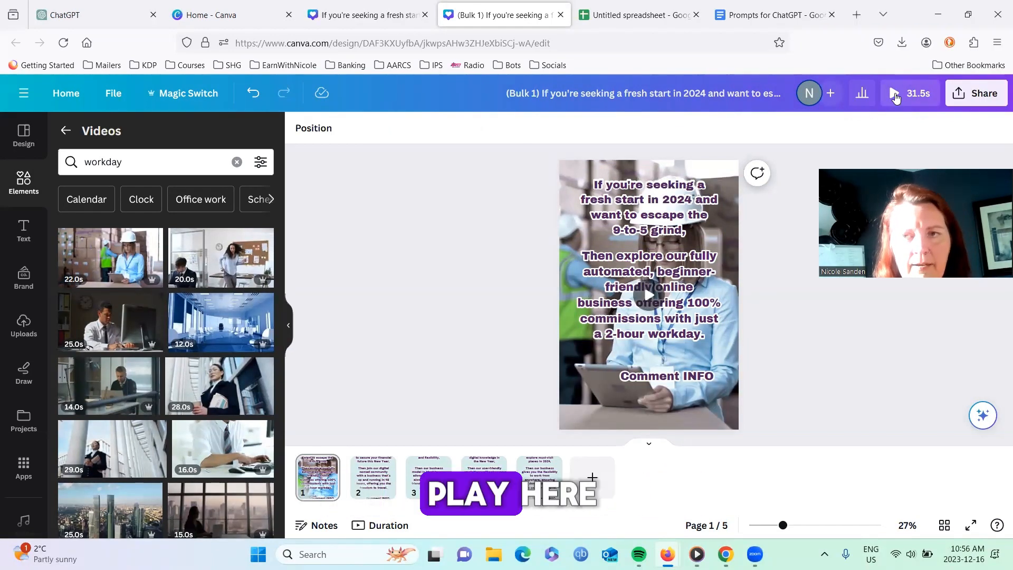
left_click(895, 95)
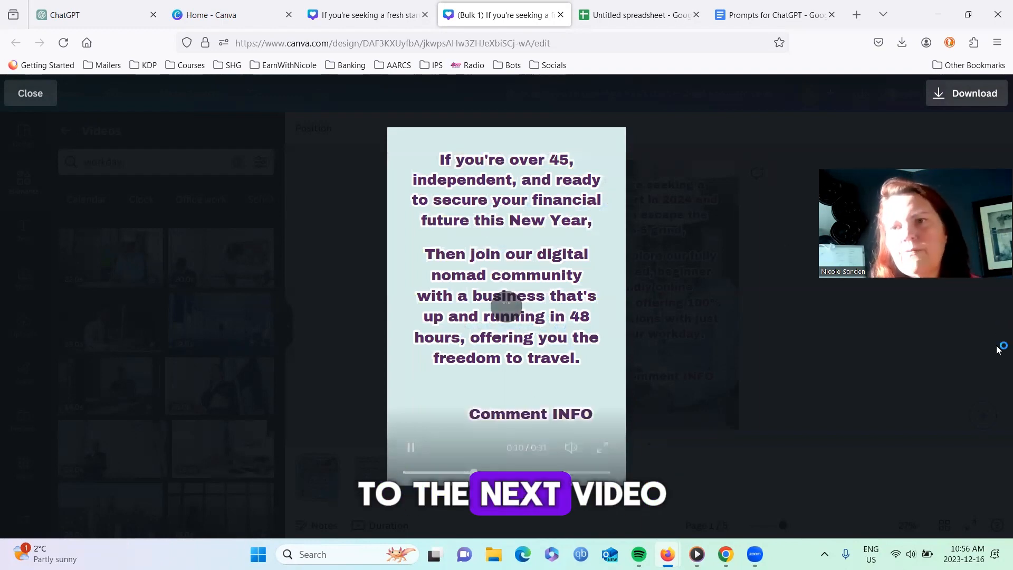
left_click(169, 121)
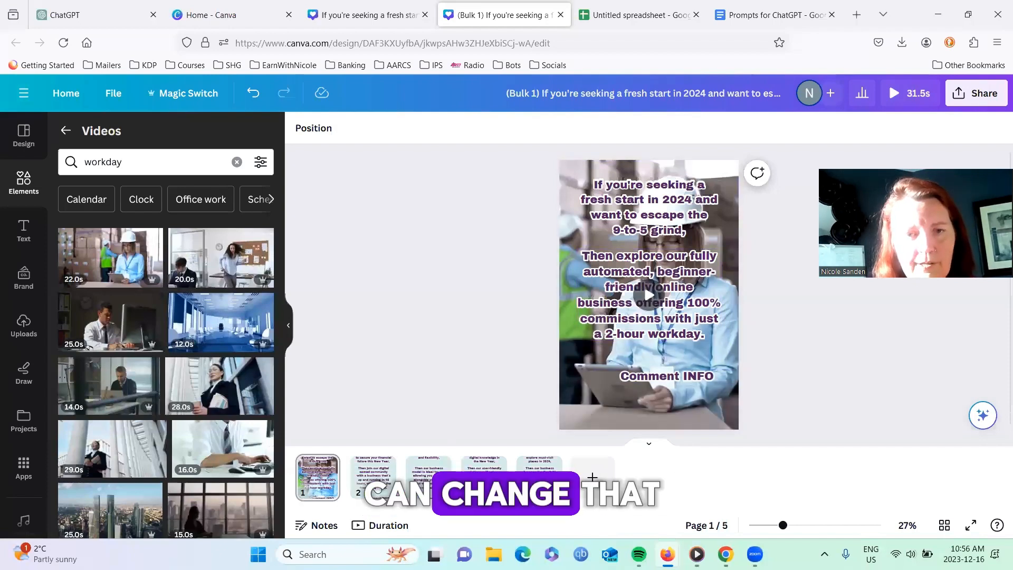
- Search the videos for "digital nomad" and set the clip of the person stretching at a beach laptop as page 2's background
left_click(373, 475)
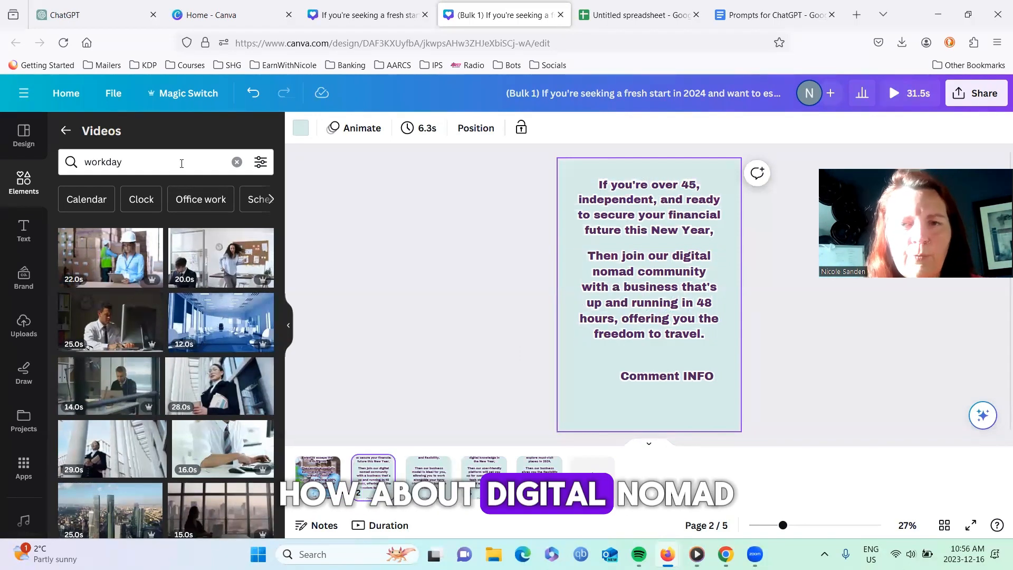
left_click(136, 160)
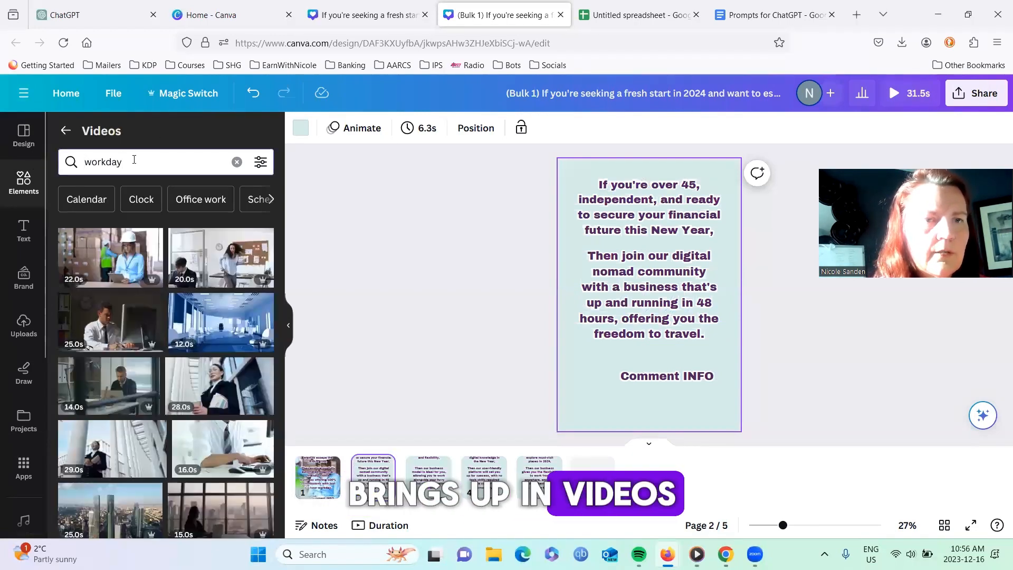
left_click_drag(134, 160, 70, 161)
type("di")
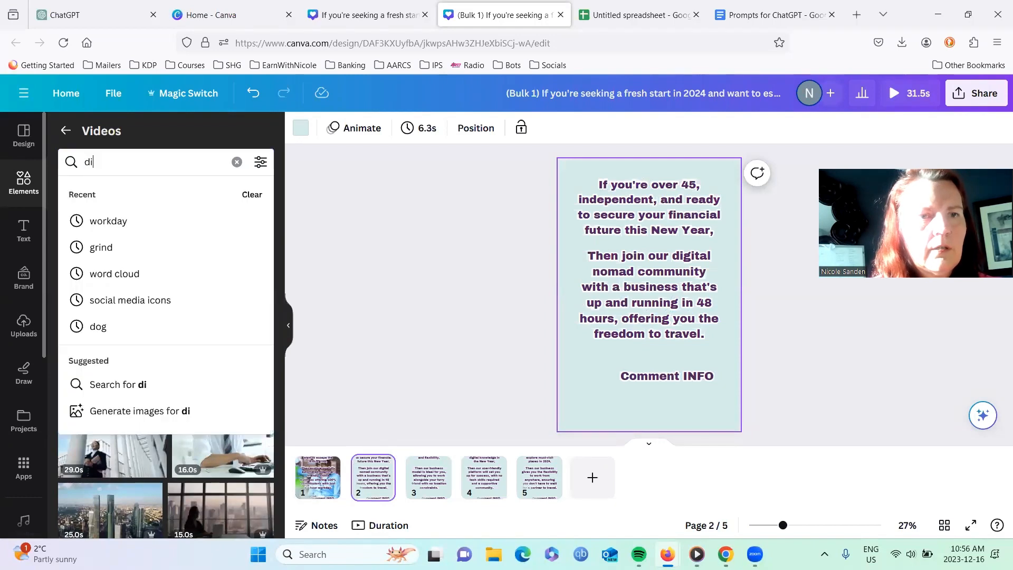
type("gital nomad")
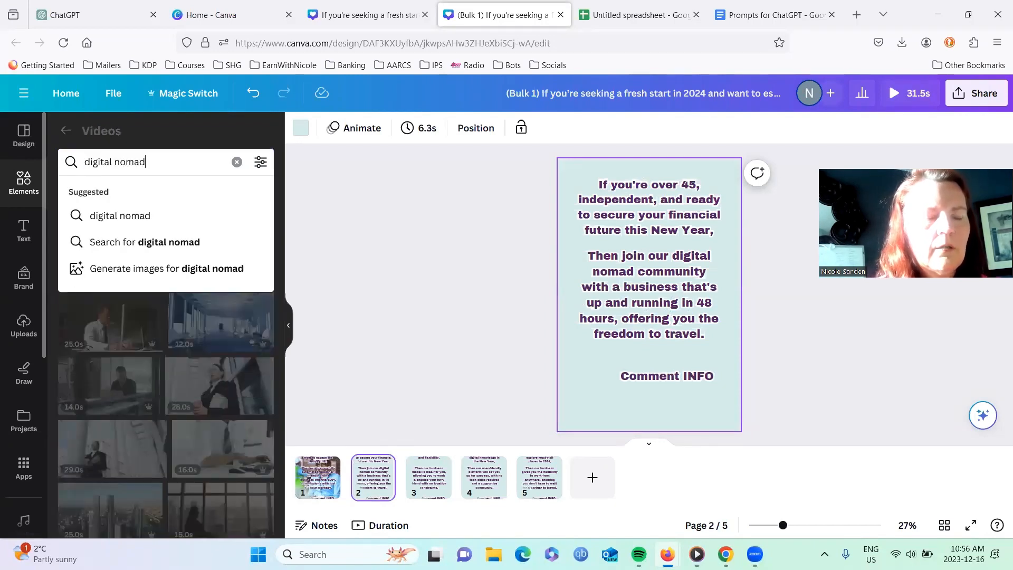
key("Return")
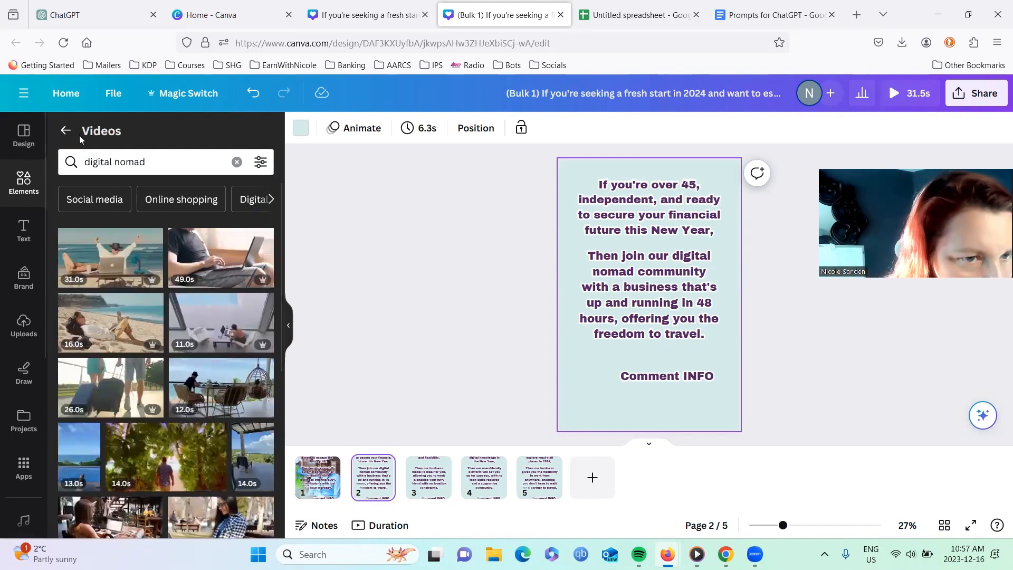
left_click_drag(110, 271, 568, 187)
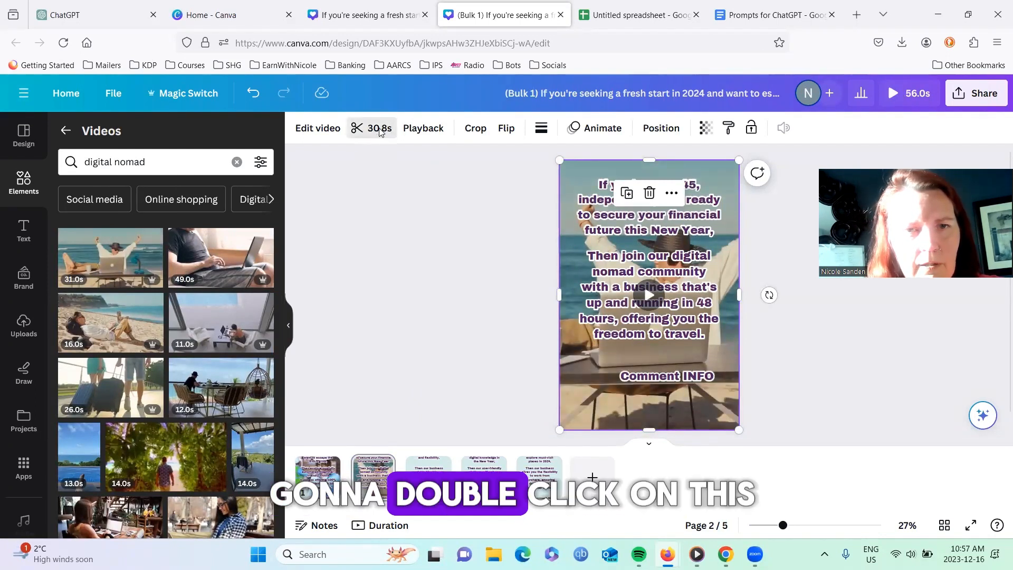
- Trim page 2's background video to 6.3 seconds
left_click(386, 129)
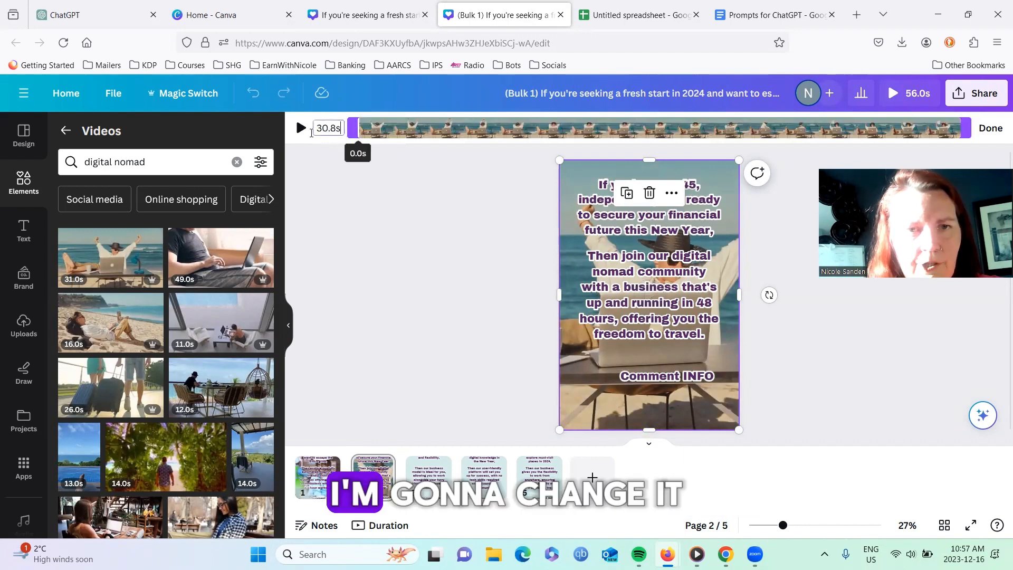
double_click(328, 127)
type("6.3")
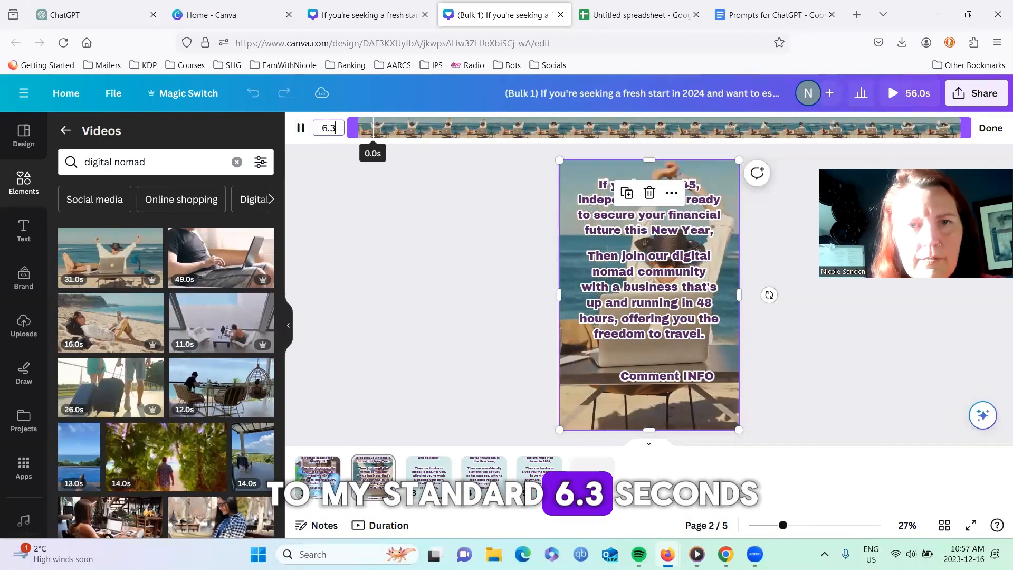
key("Return")
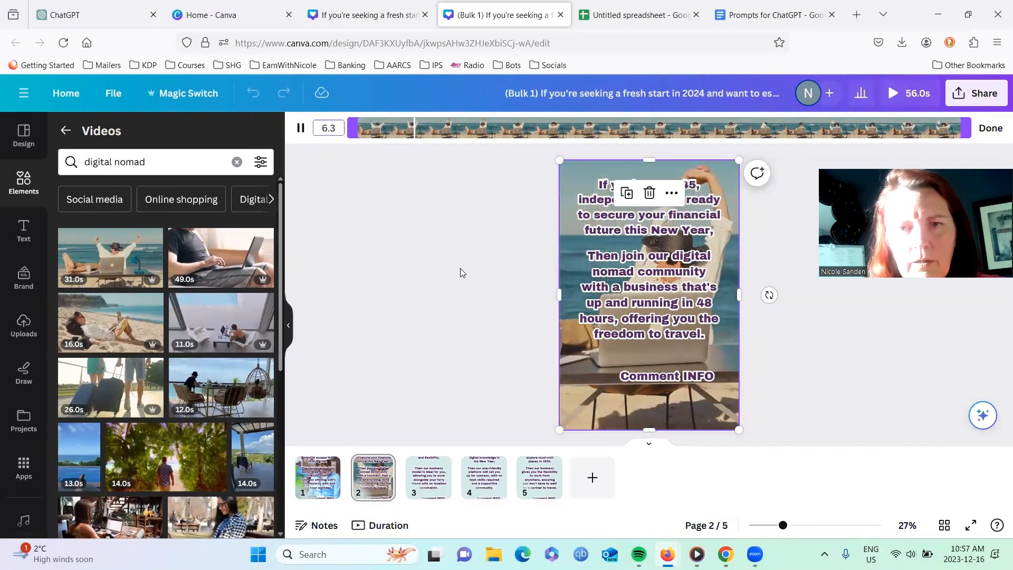
left_click(460, 269)
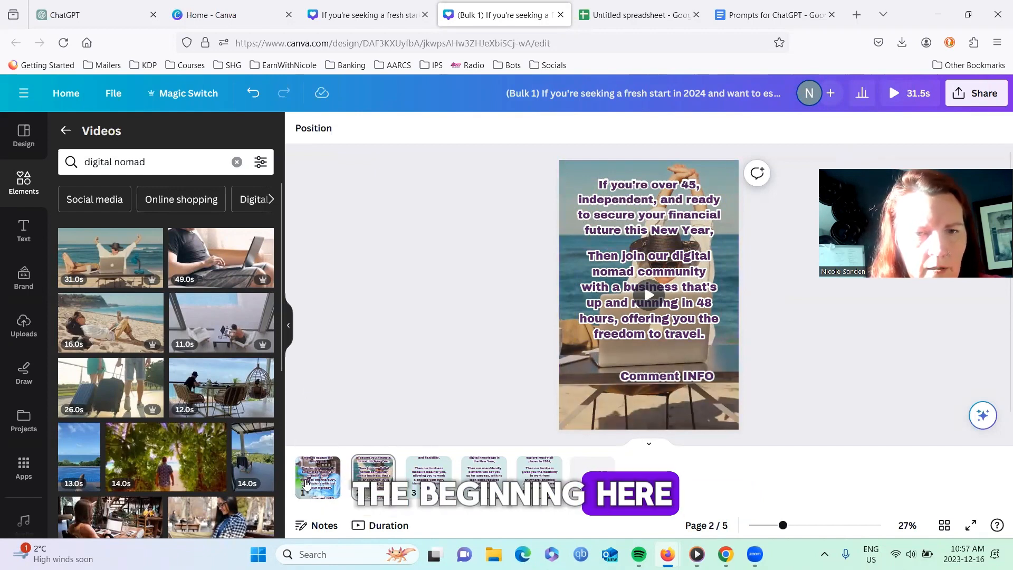
- Preview the design from page 1 to watch the first two pages play in sequence, and close the preview
left_click(306, 482)
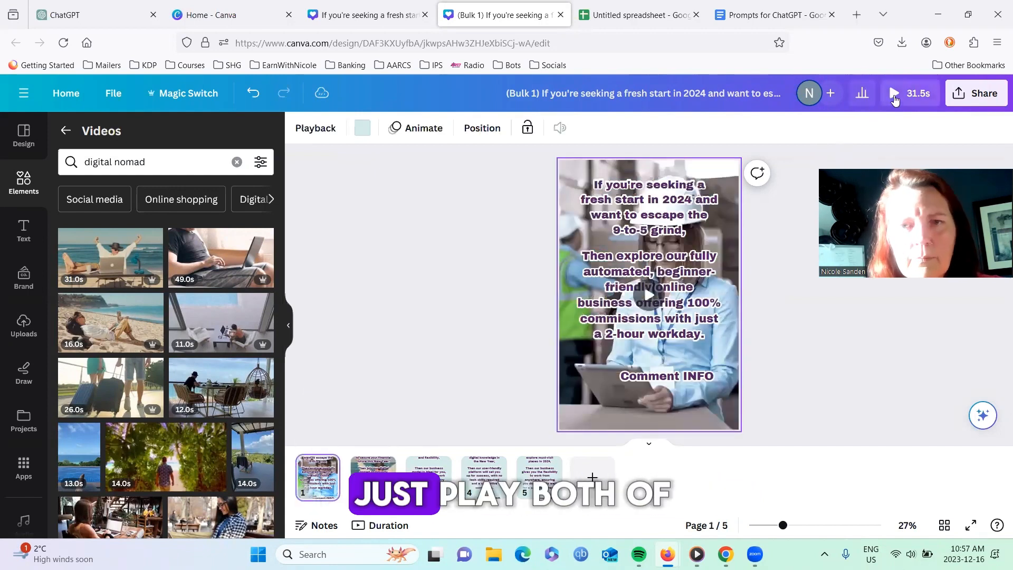
left_click(894, 95)
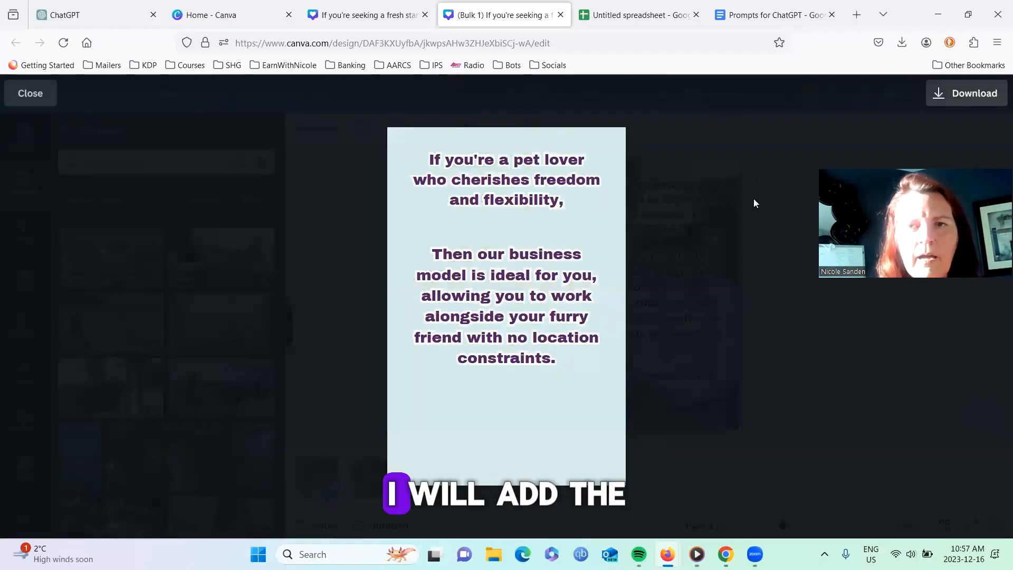
key("Escape")
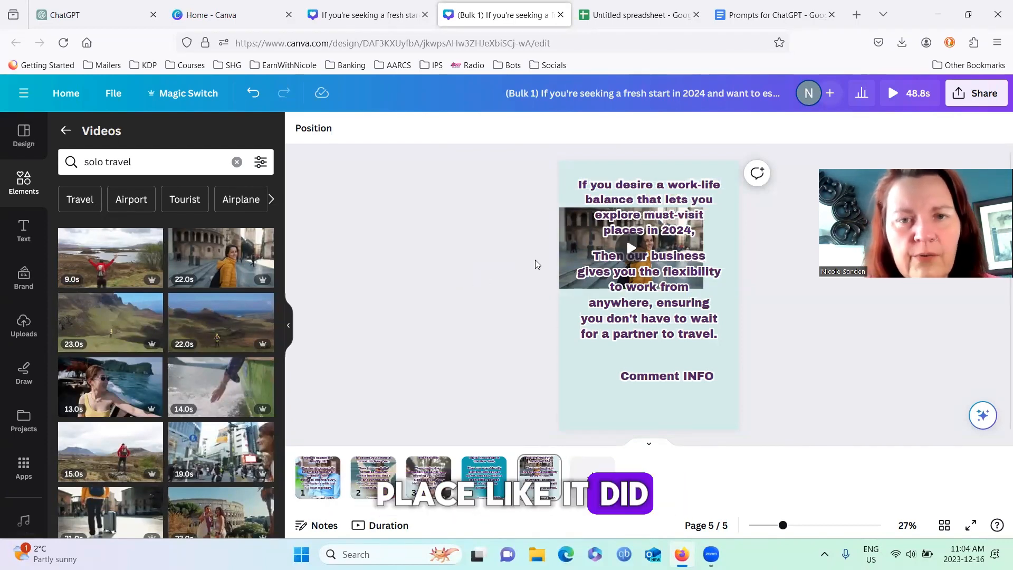
- Make the solo travel clip on page 5 the page background and shift its crop to centre the woman in the yellow jacket
left_click(564, 237)
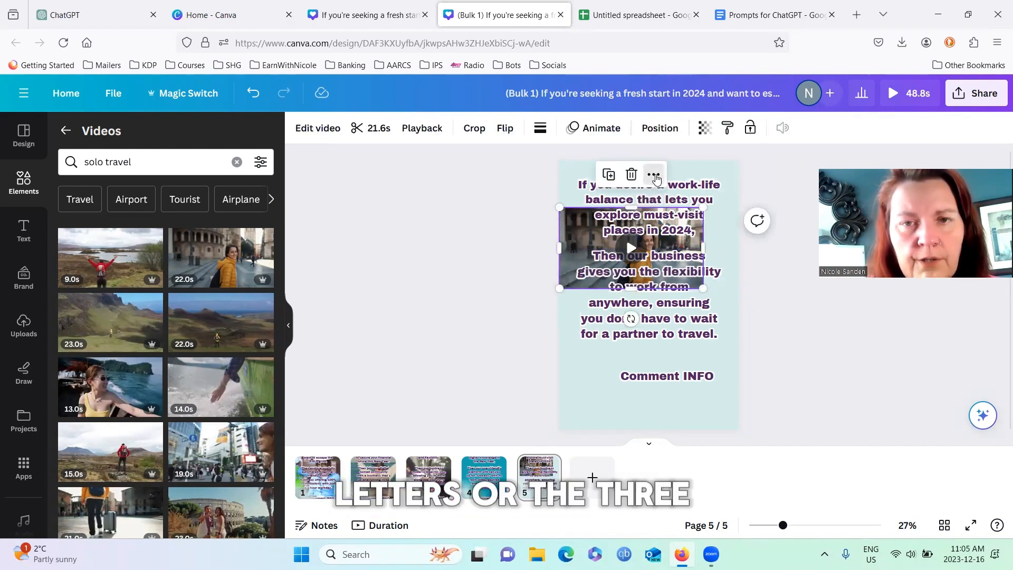
left_click(654, 175)
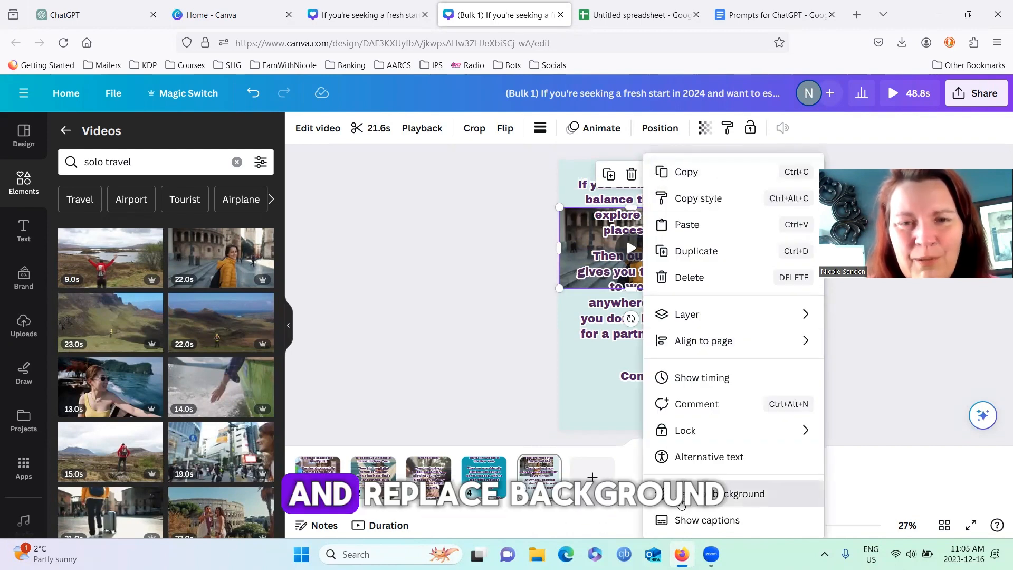
left_click(681, 498)
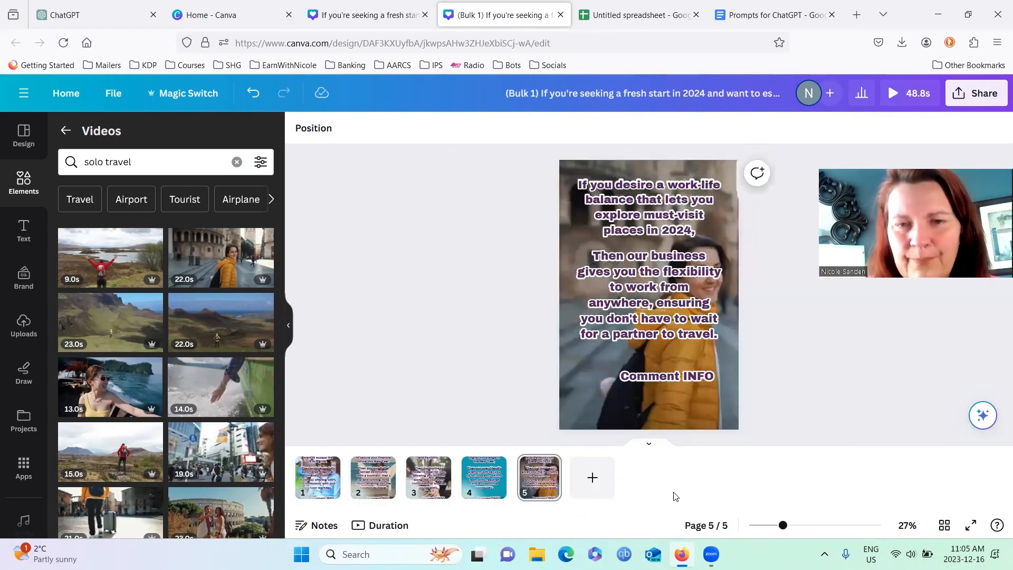
double_click(587, 368)
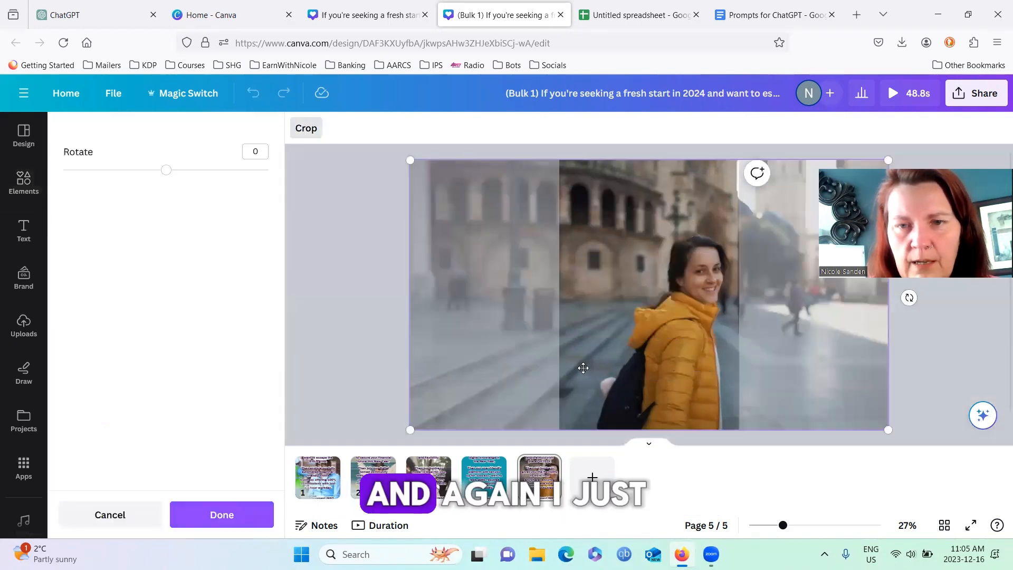
left_click_drag(583, 367, 543, 371)
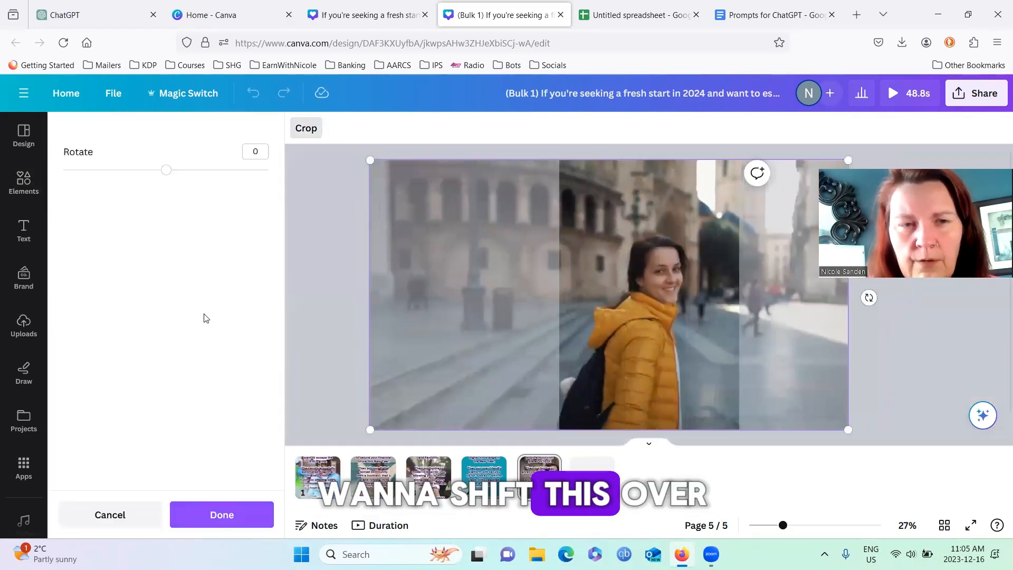
left_click(308, 320)
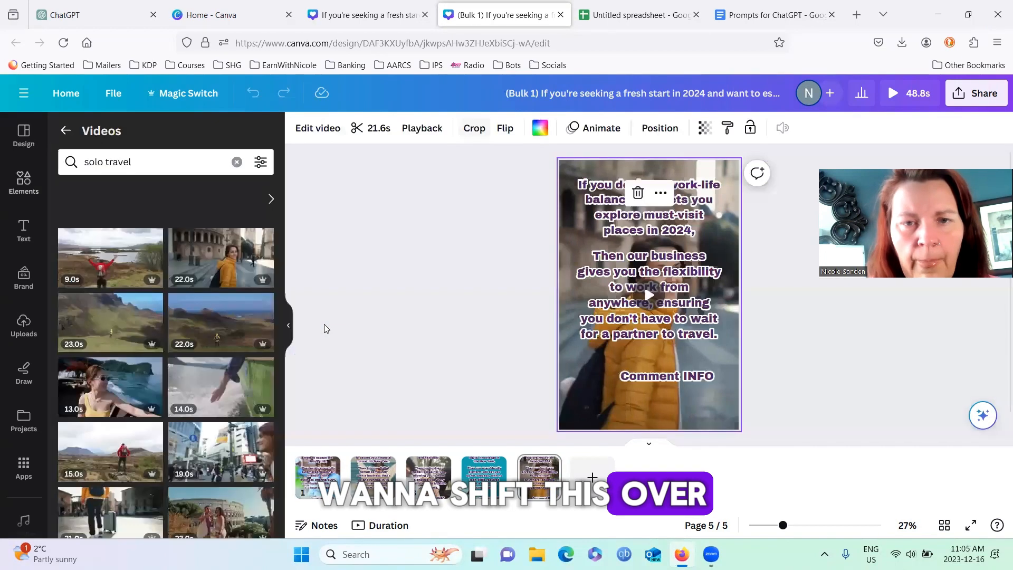
- Trim page 5's background video to 6.3 seconds
left_click(373, 132)
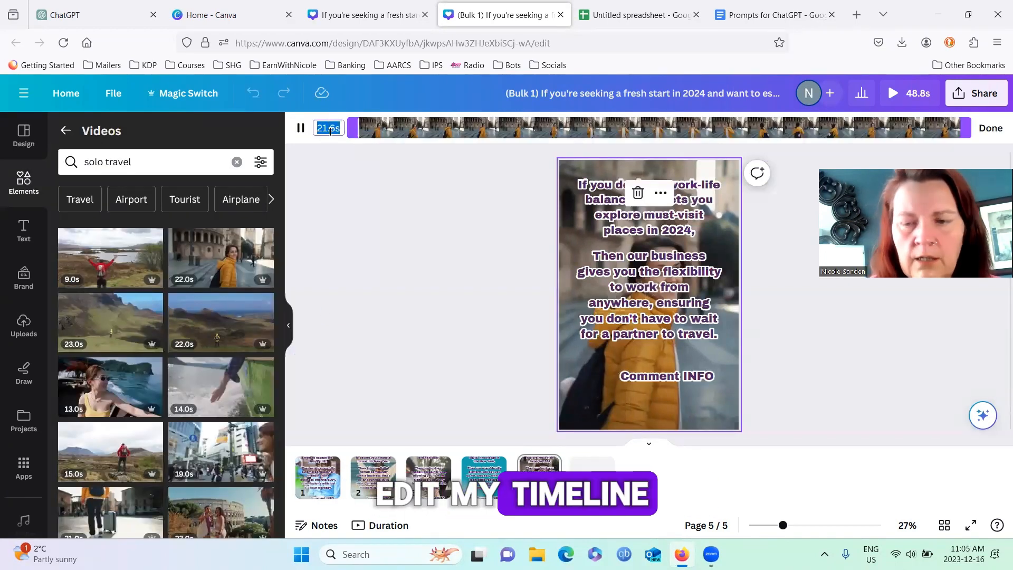
type("6.3s")
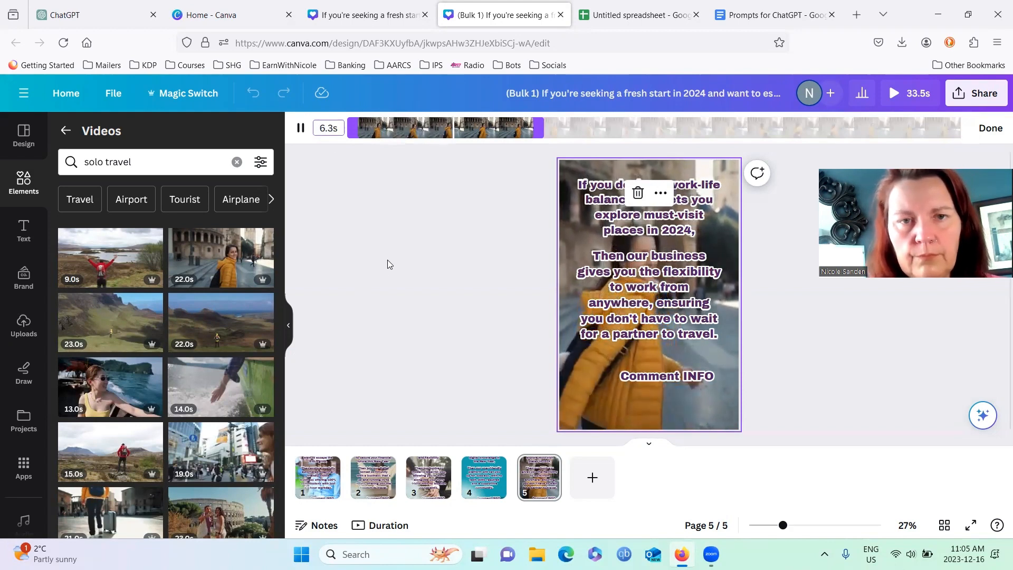
left_click(456, 260)
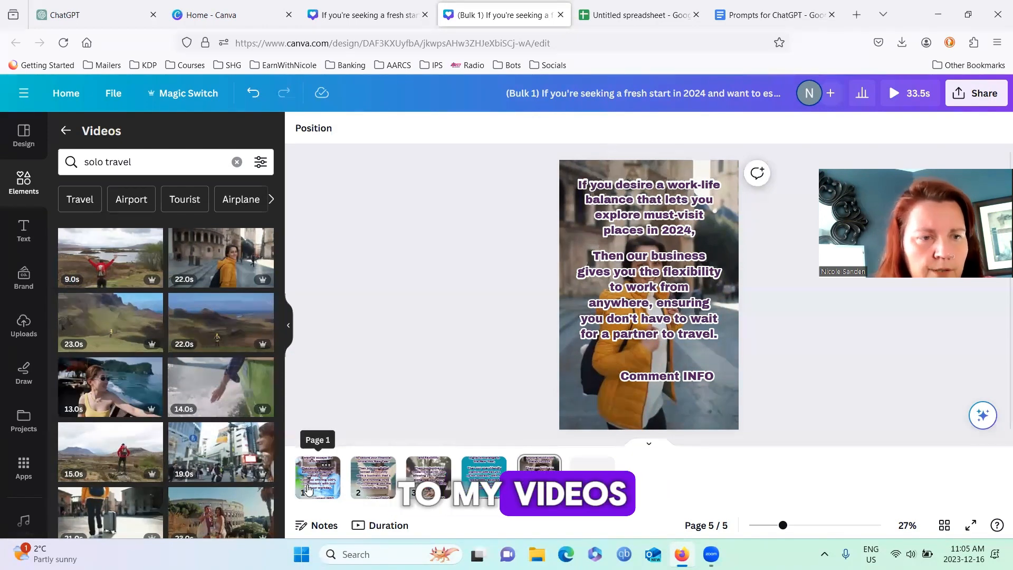
- Sample the happy audio tracks Upbeat Fitness and Upbeat Fun, and add "Upbeat Fun - Lose Your Mind Rag" to the design starting at page 1
scroll(18, 314, "down", 3)
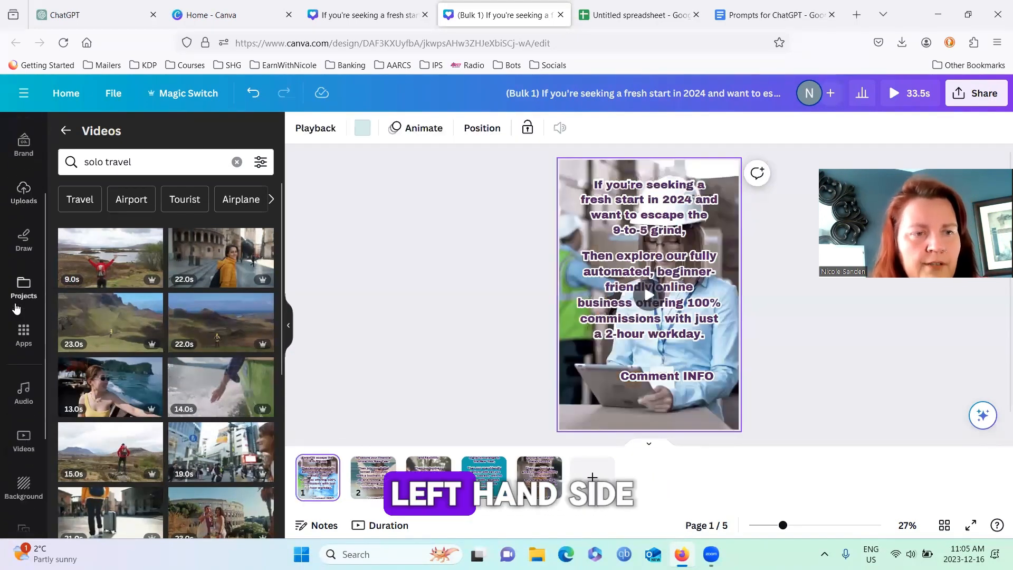
scroll(22, 266, "down", 2)
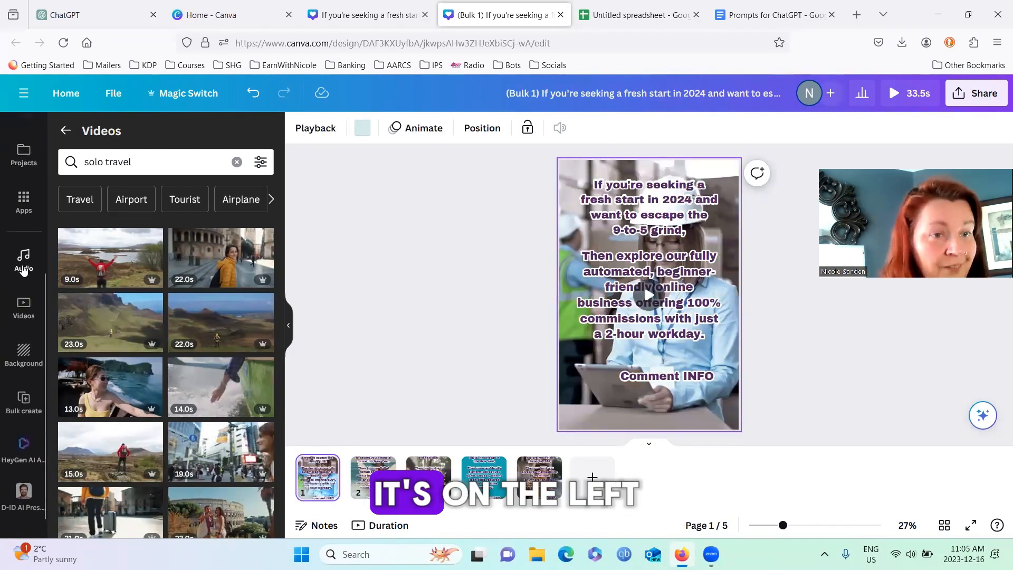
left_click(22, 265)
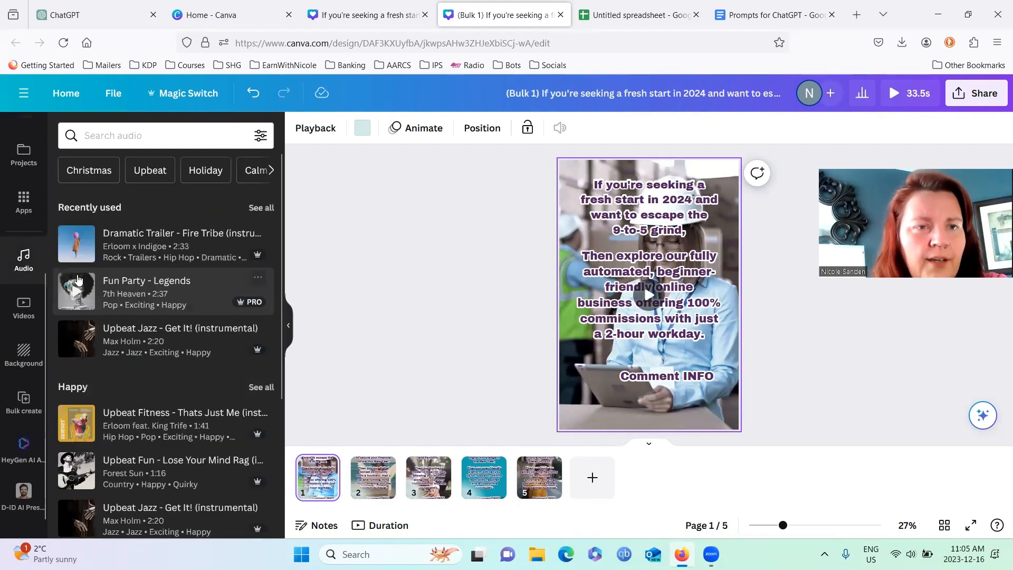
scroll(87, 301, "down", 2)
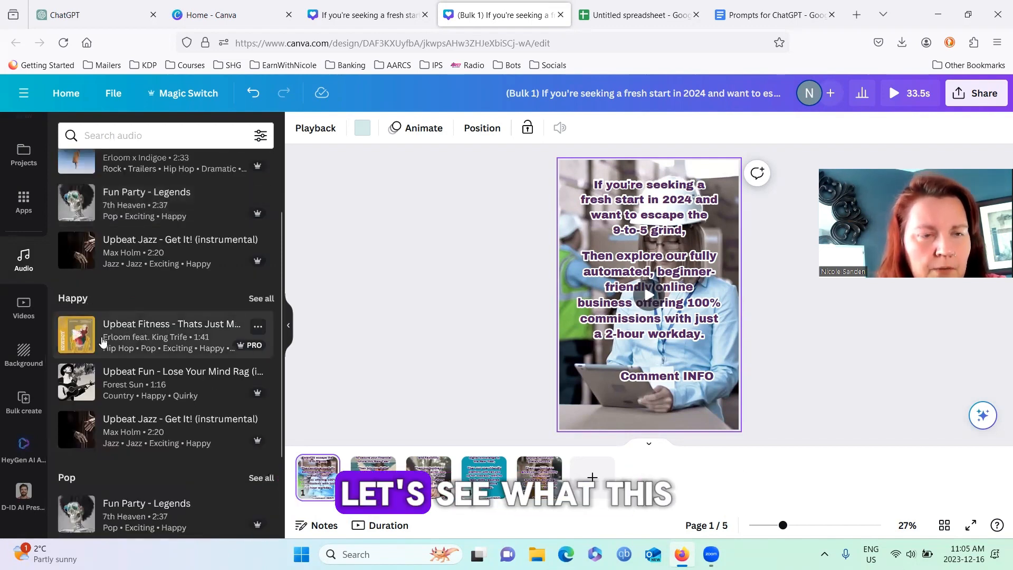
left_click(74, 340)
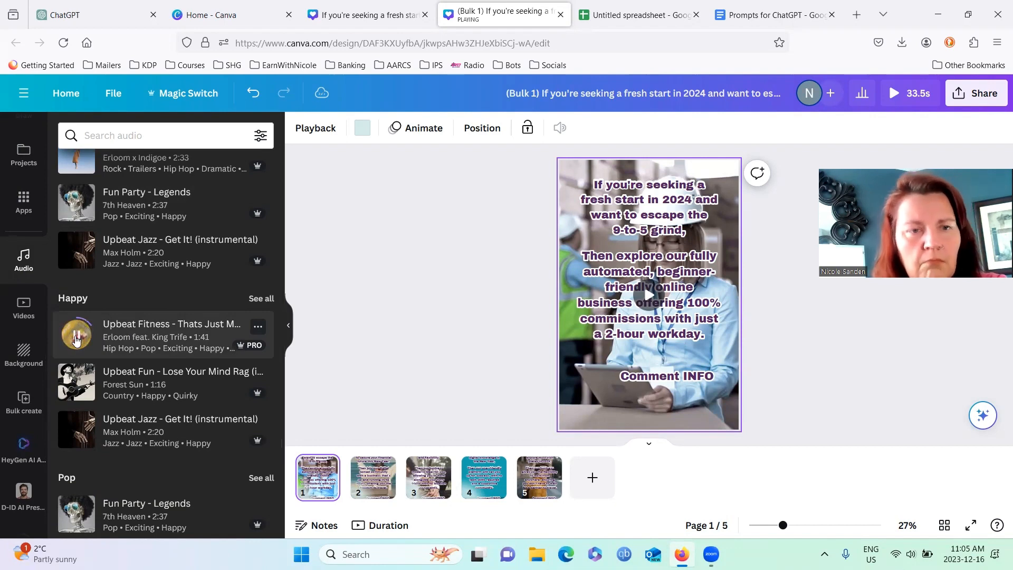
left_click(74, 387)
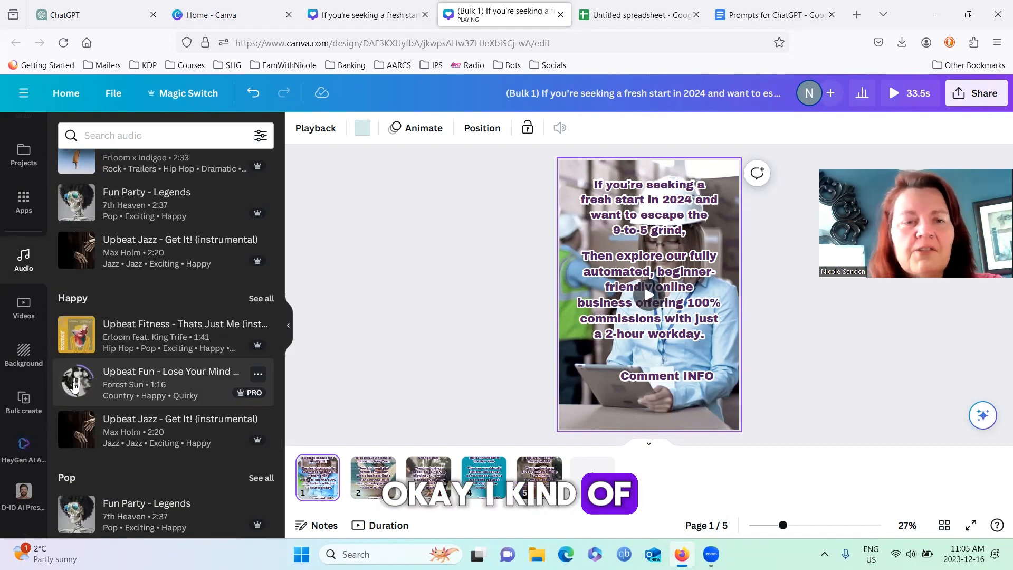
left_click(129, 397)
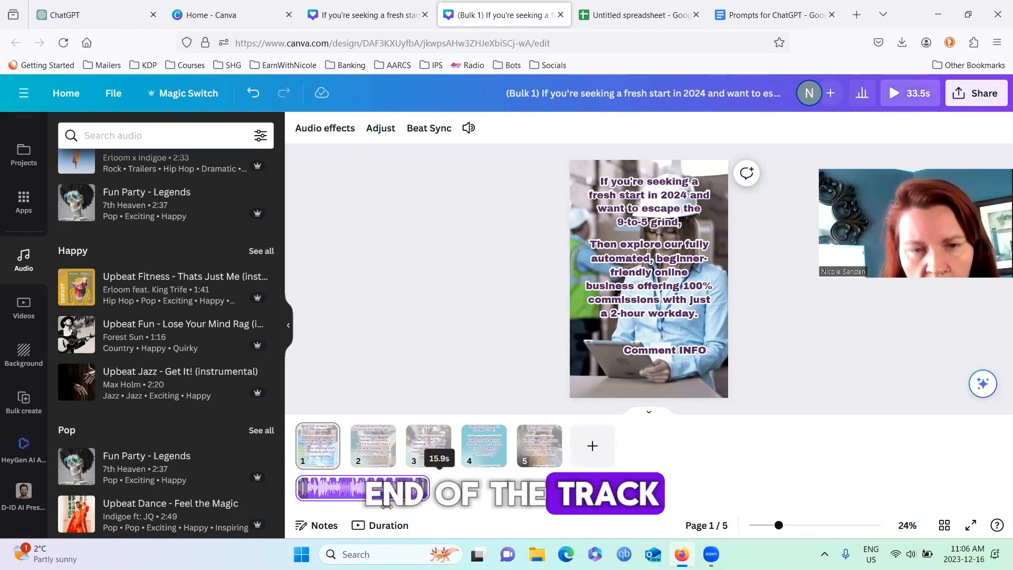
- Shorten page 1's audio track to end with that page, and add "Fun Party - Legends" to page 2, trimmed to 6.3 seconds
left_click_drag(354, 512, 344, 505)
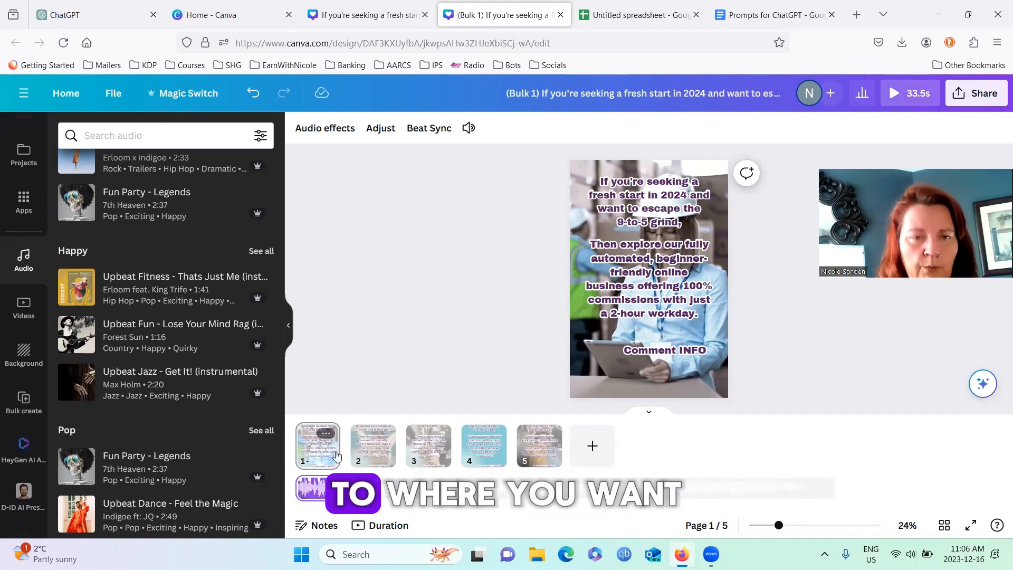
left_click(372, 457)
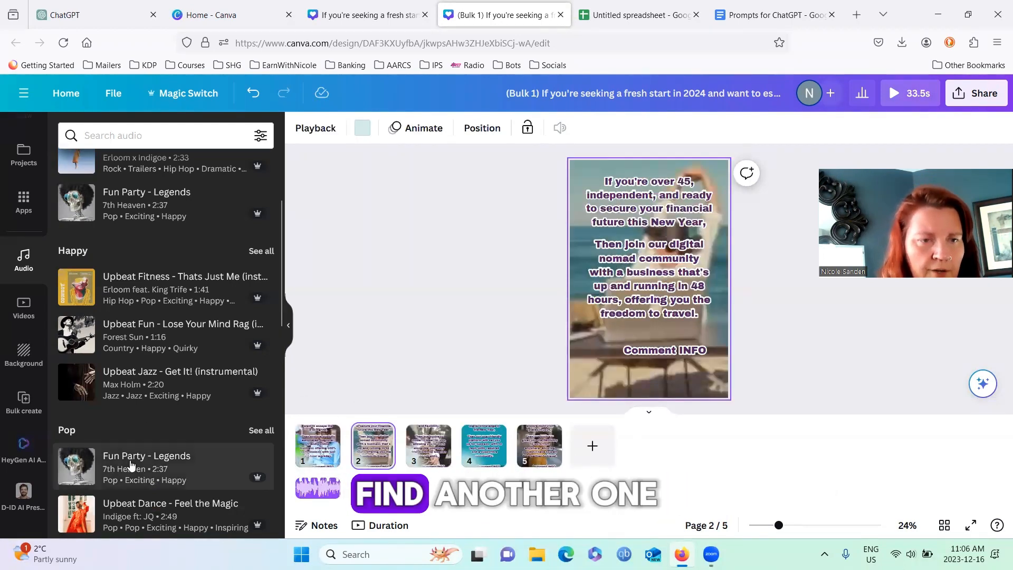
left_click(74, 467)
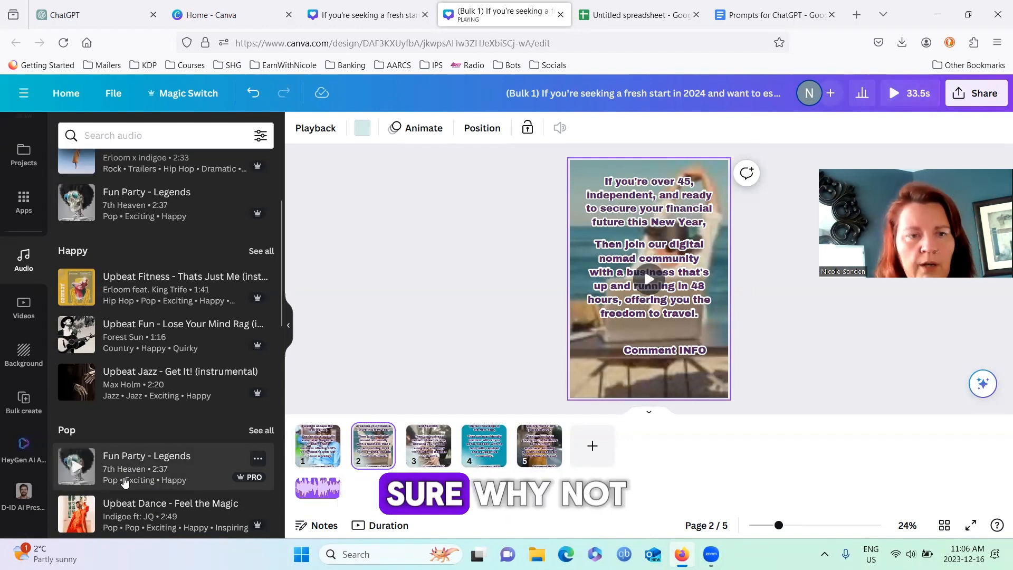
left_click(129, 475)
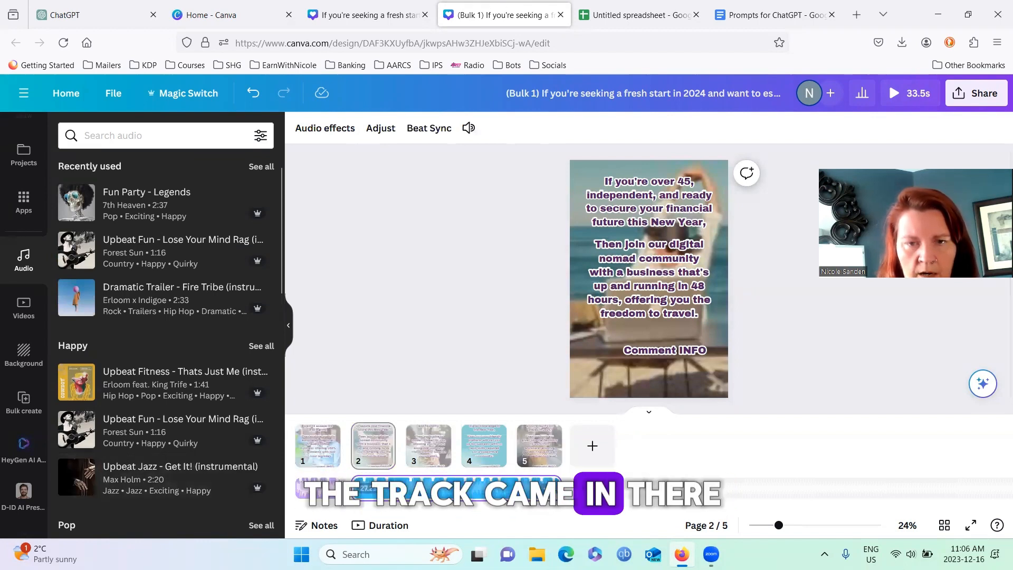
left_click_drag(532, 488, 393, 492)
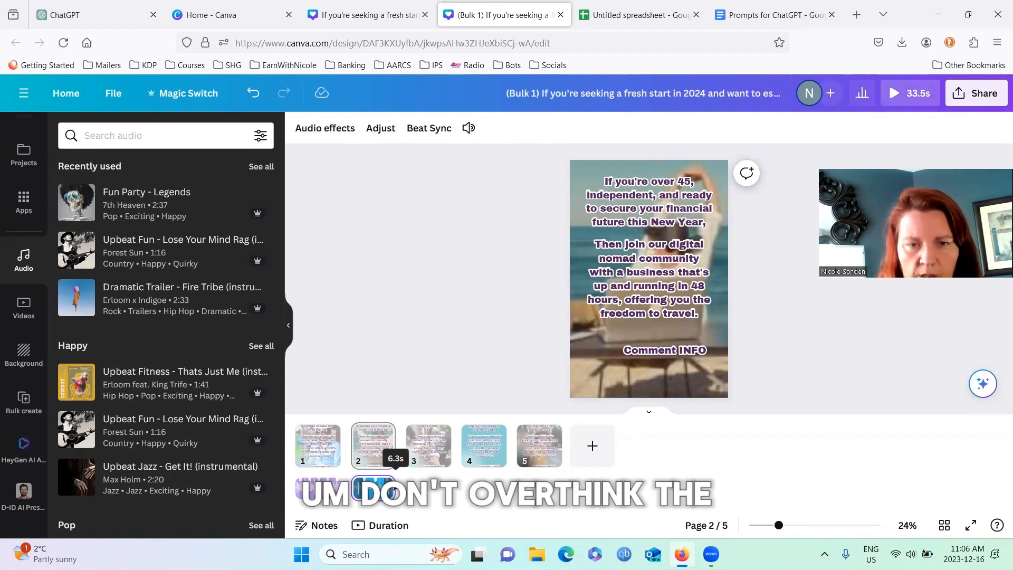
- Sample the happy track "Upbeat Jazz - Get It!", add it to page 3, and trim it to 6.3 seconds
left_click(428, 453)
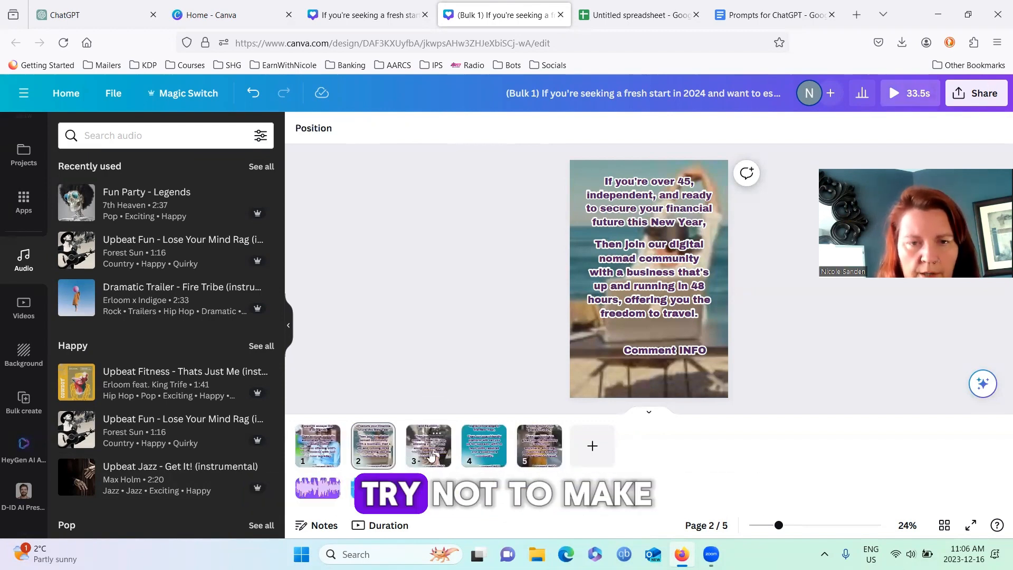
left_click(411, 439)
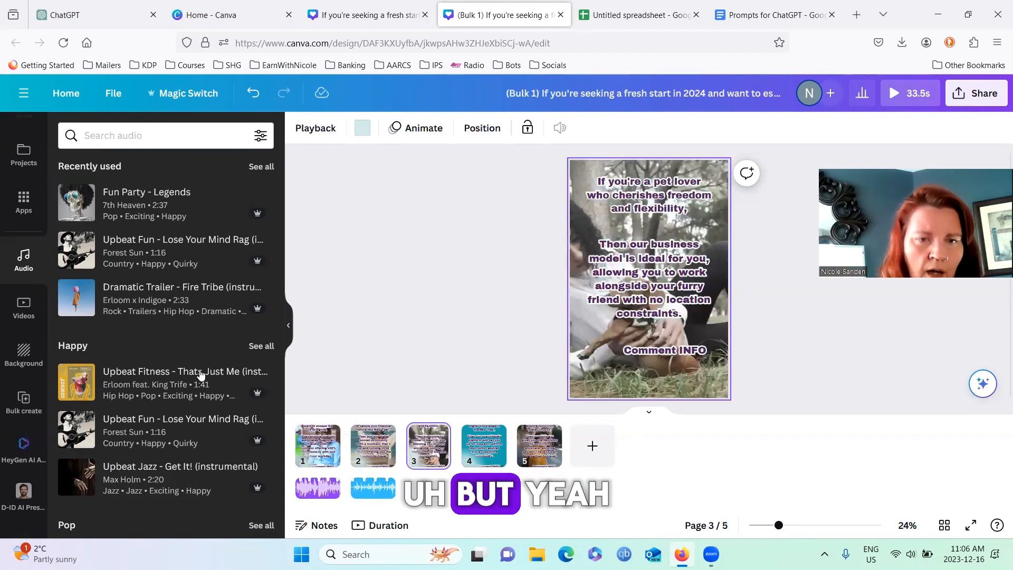
scroll(180, 365, "down", 1)
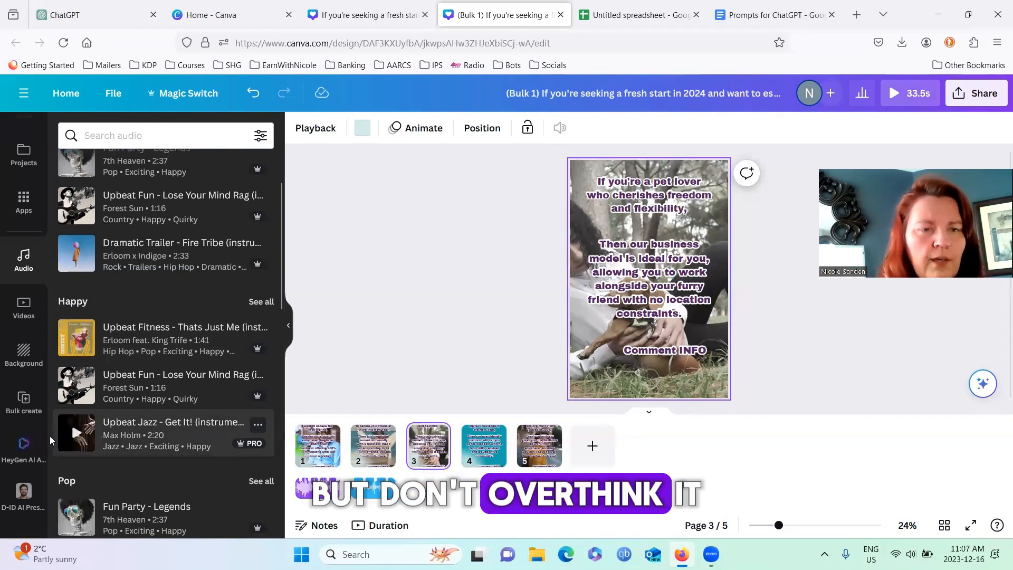
left_click(73, 435)
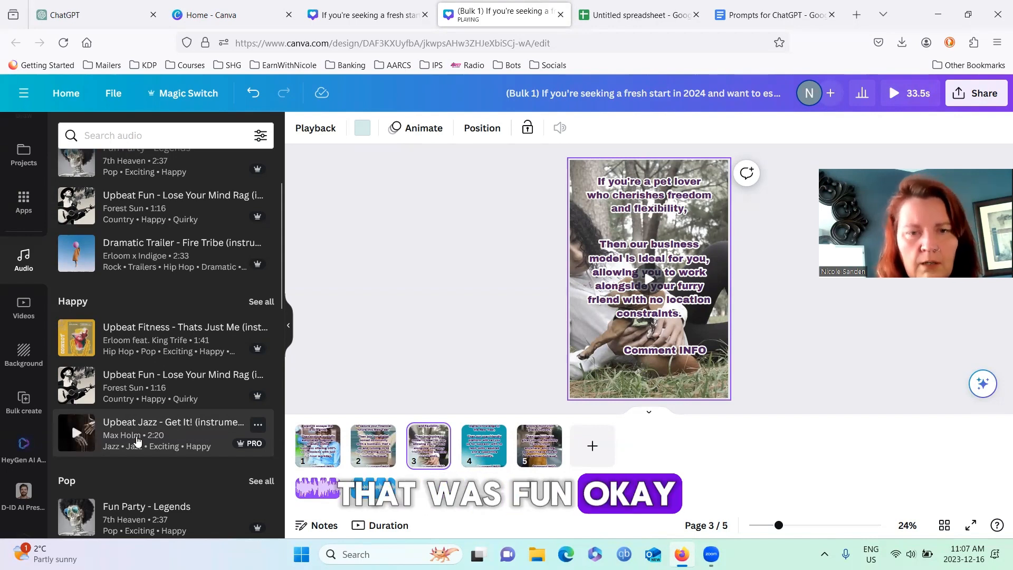
scroll(158, 422, "down", 1)
left_click(520, 488)
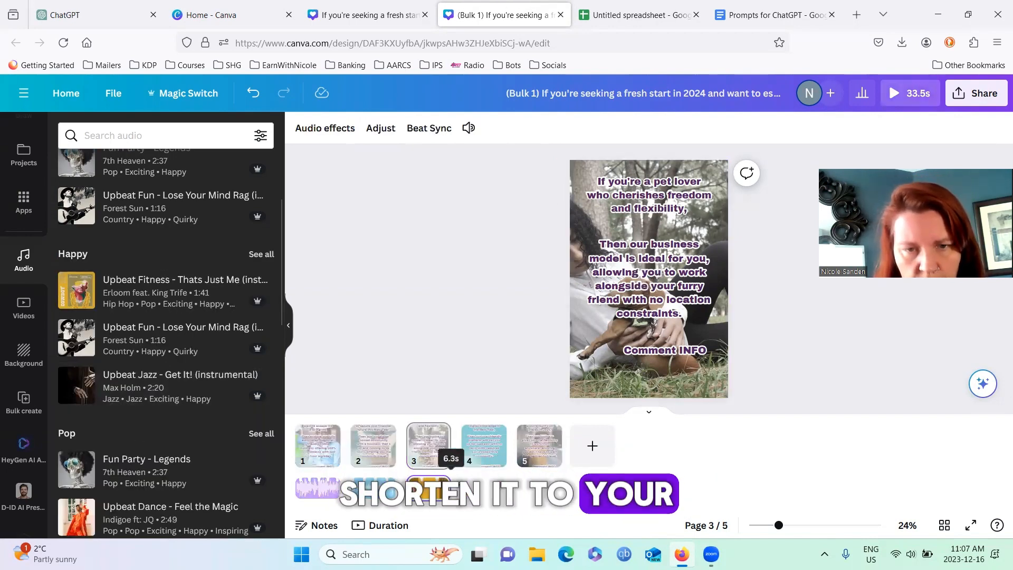
- Add the pop track "Upbeat Party - Midas Touch" to page 4 and trim it to end with that page
left_click(484, 445)
scroll(190, 408, "down", 1)
scroll(190, 408, "down", 1)
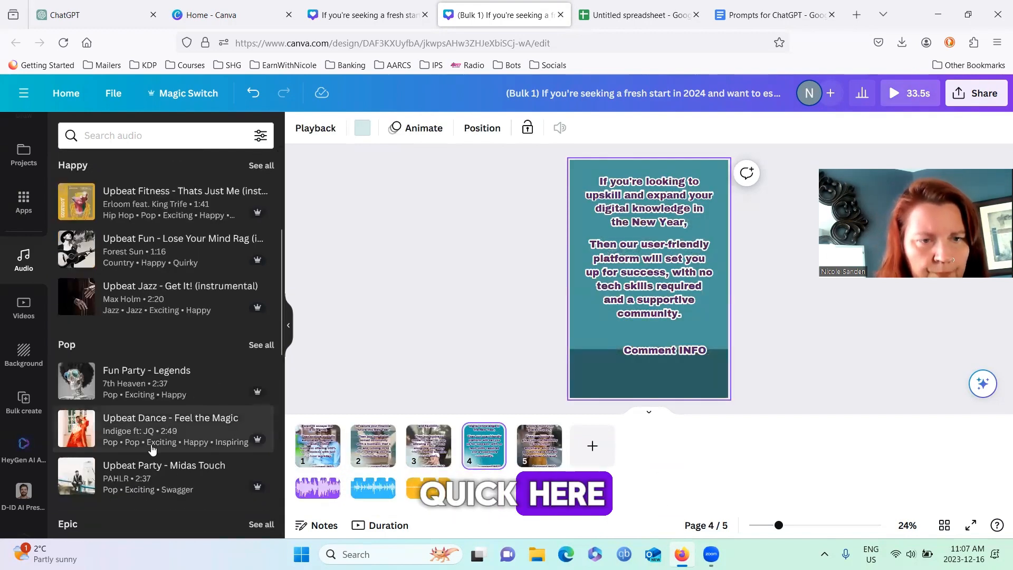
left_click(81, 478)
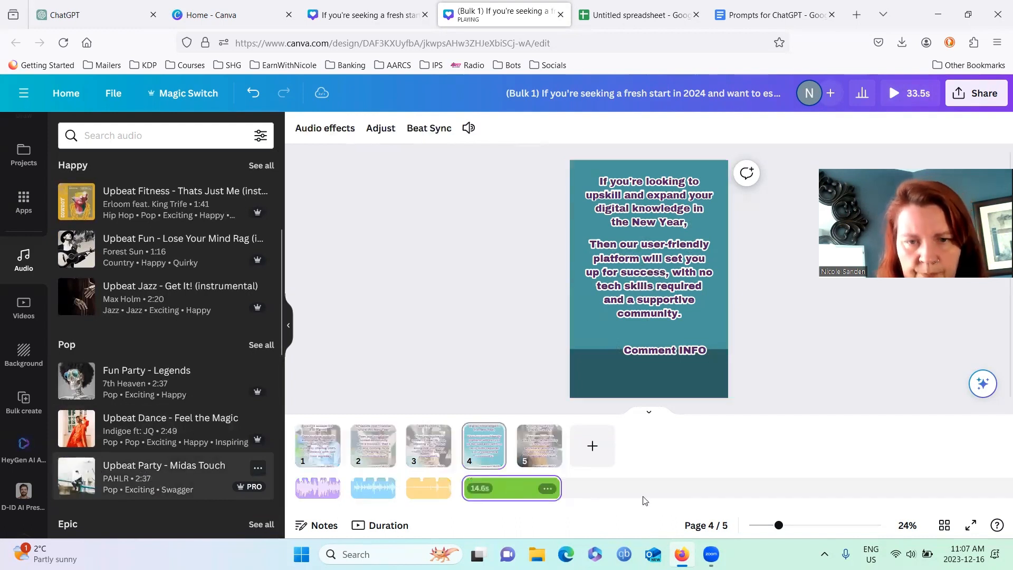
left_click_drag(532, 484, 504, 486)
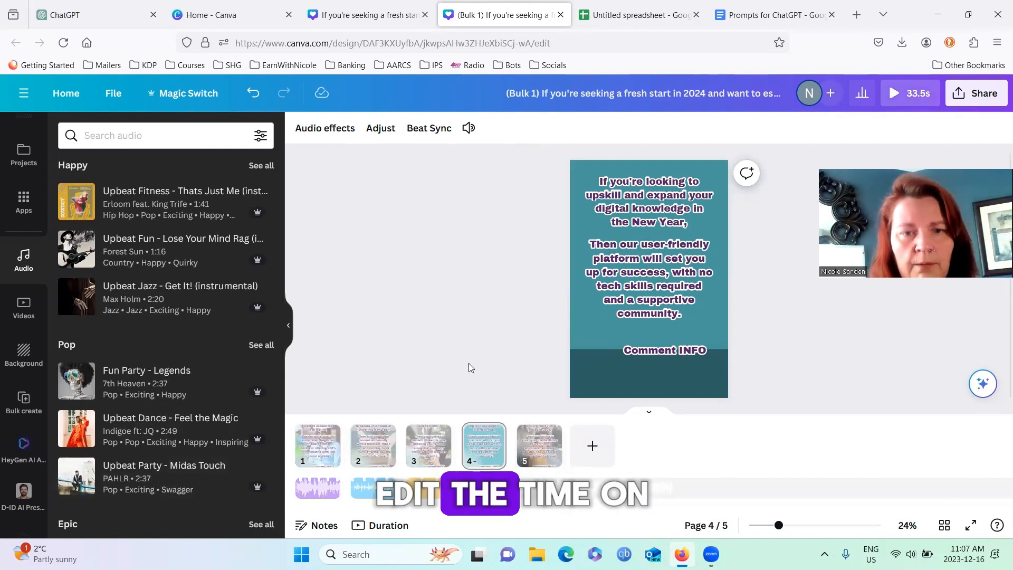
- Trim page 4's background video to 6.3 seconds and fit its audio clip to the shortened page
left_click(478, 439)
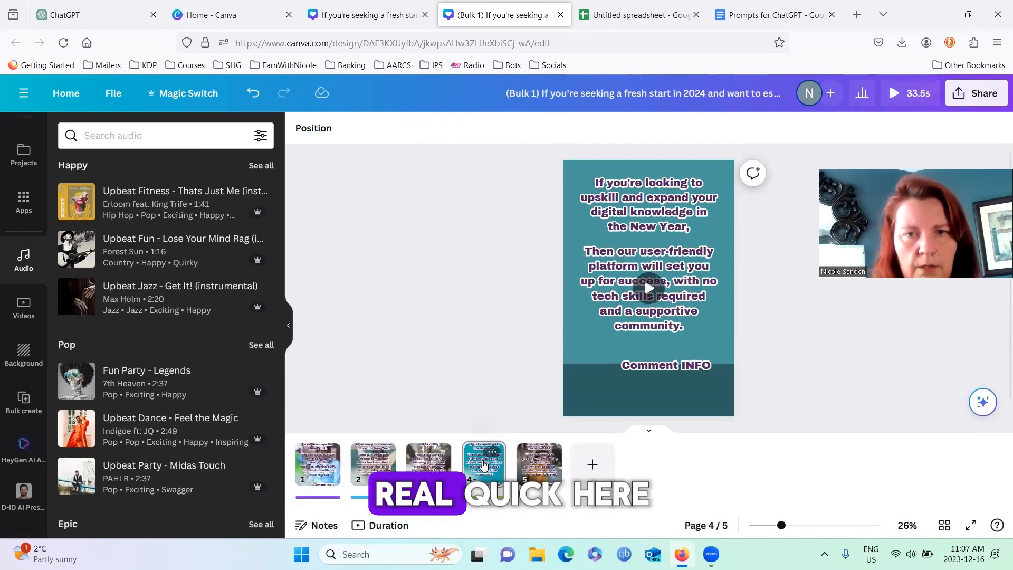
left_click(562, 348)
left_click(574, 338)
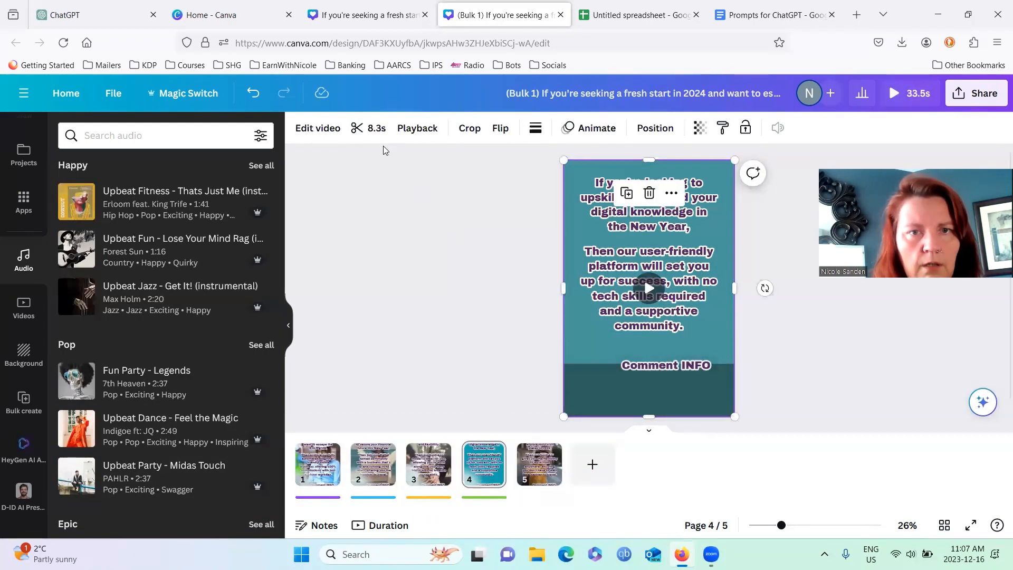
left_click(375, 130)
left_click(342, 131)
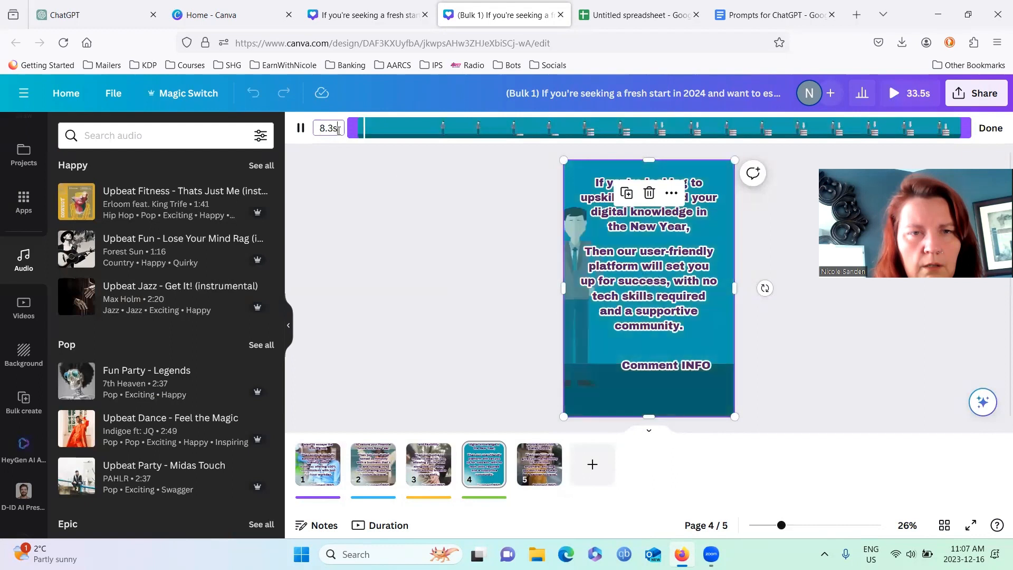
type("6")
key("Return")
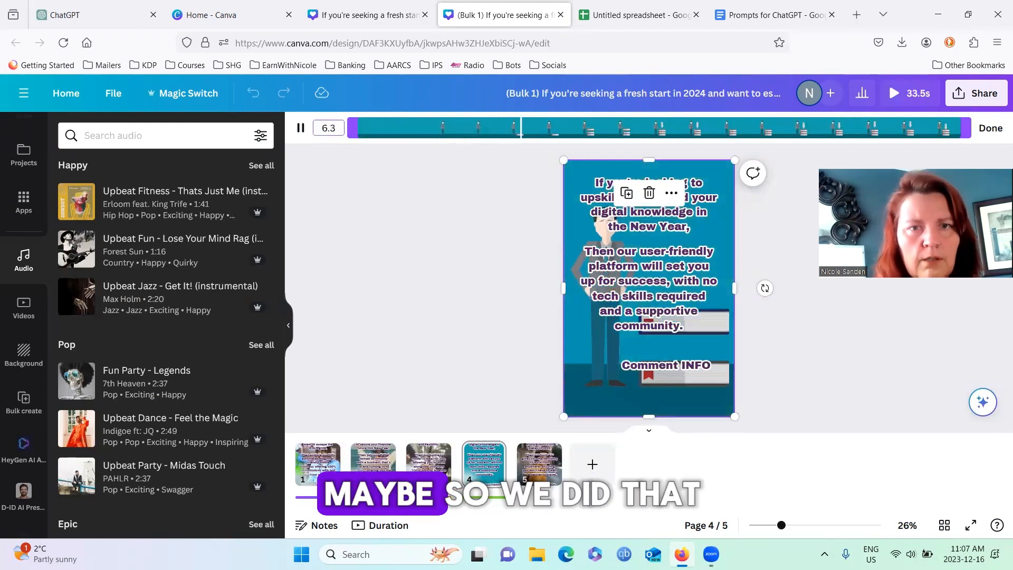
left_click(384, 271)
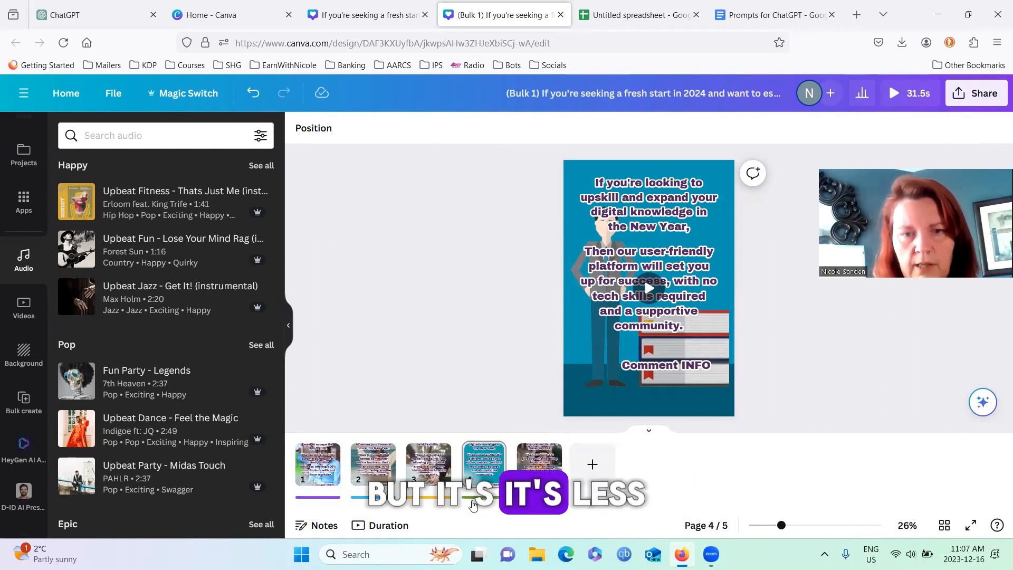
left_click(469, 499)
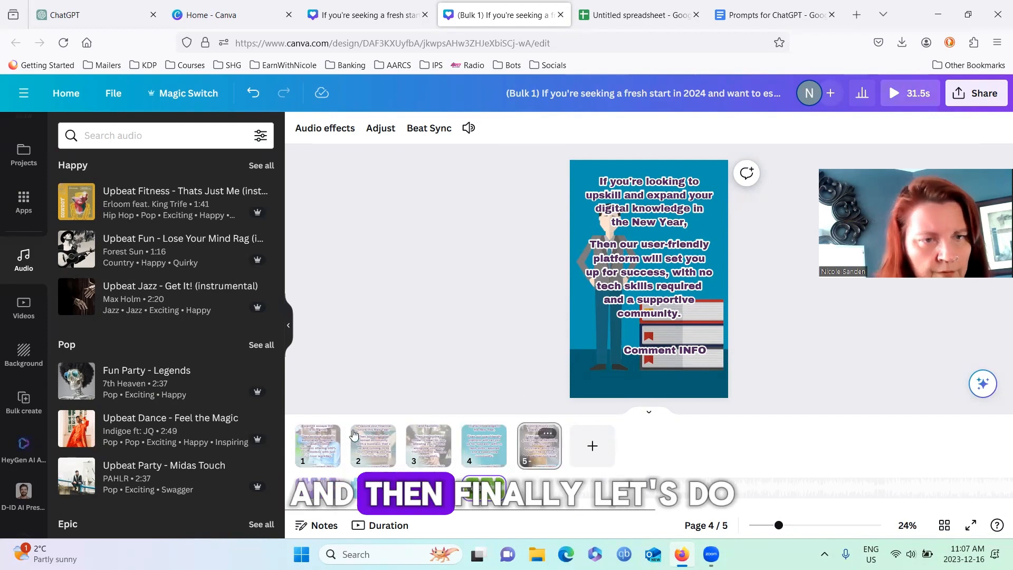
- Add the epic track "Dramatic Trailer - Fire Tribe" to page 5 and trim it to 6.3 seconds
left_click(526, 445)
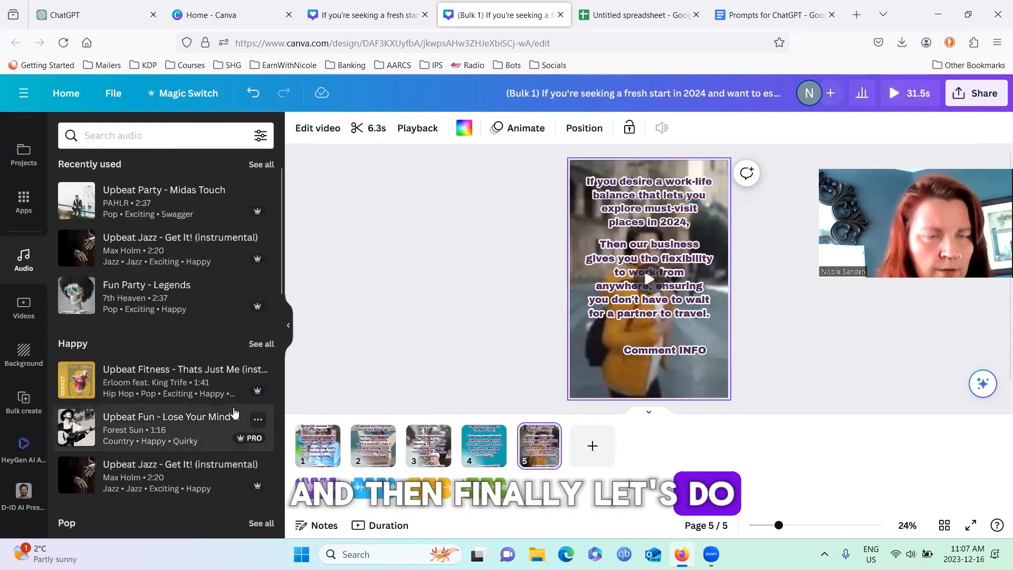
scroll(235, 413, "down", 5)
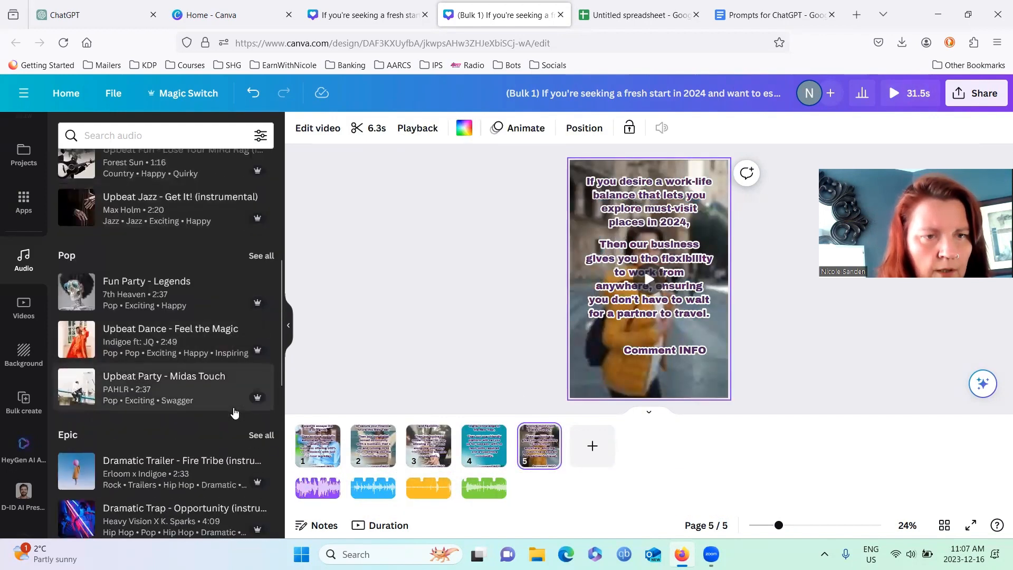
scroll(234, 411, "down", 2)
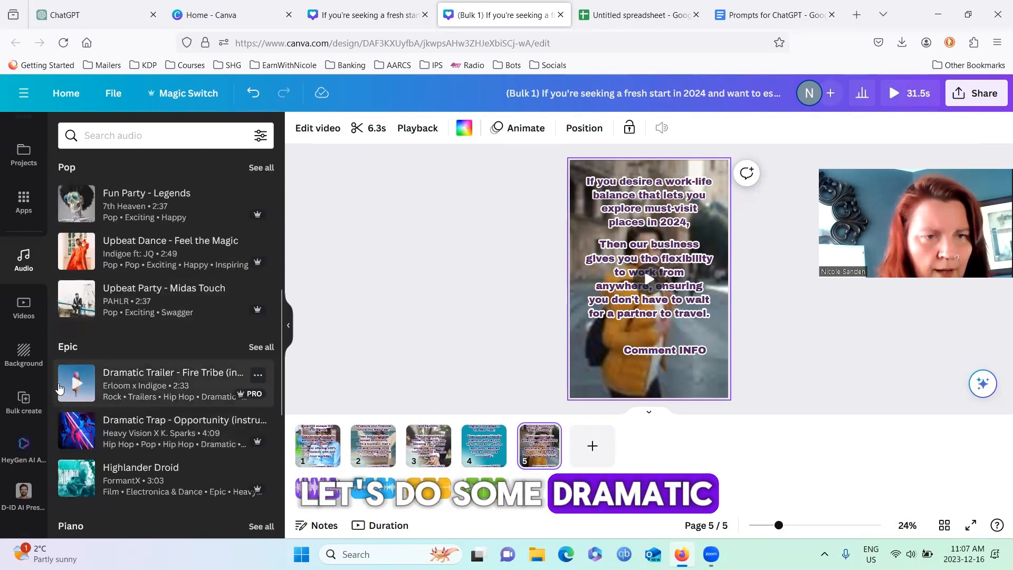
left_click(127, 389)
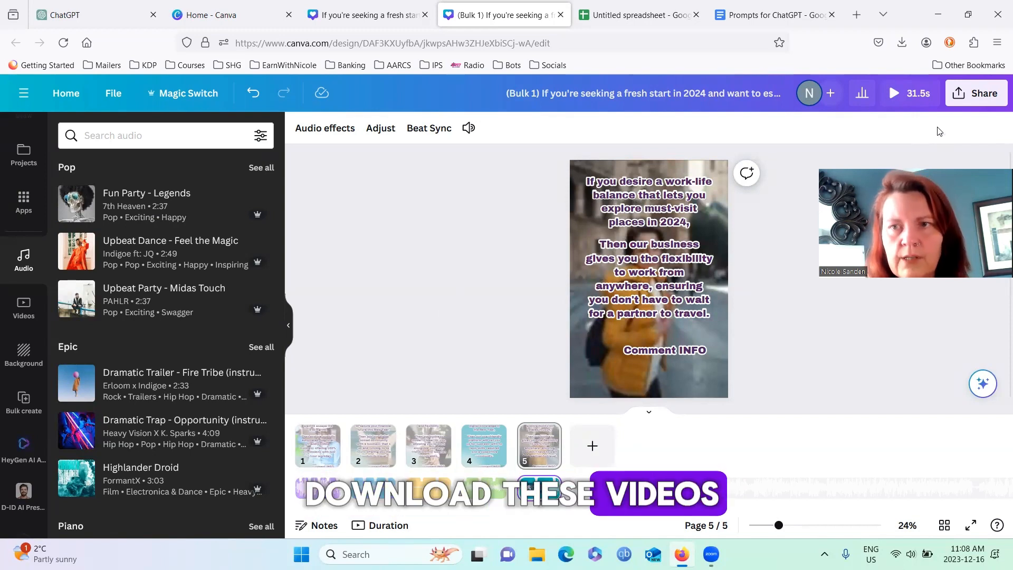
- Download all 5 pages of the design as separate MP4 video files
left_click(969, 99)
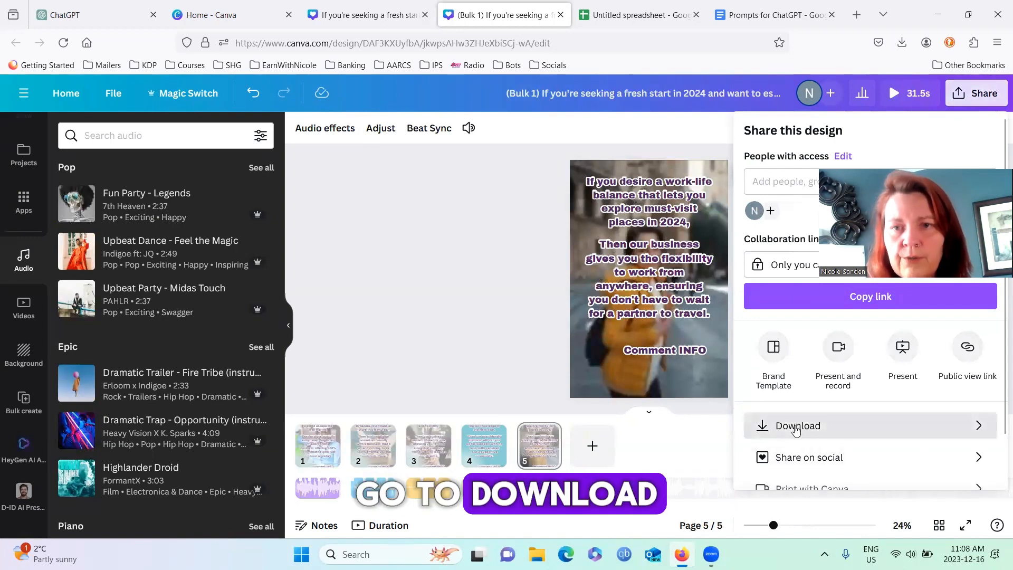
left_click(797, 427)
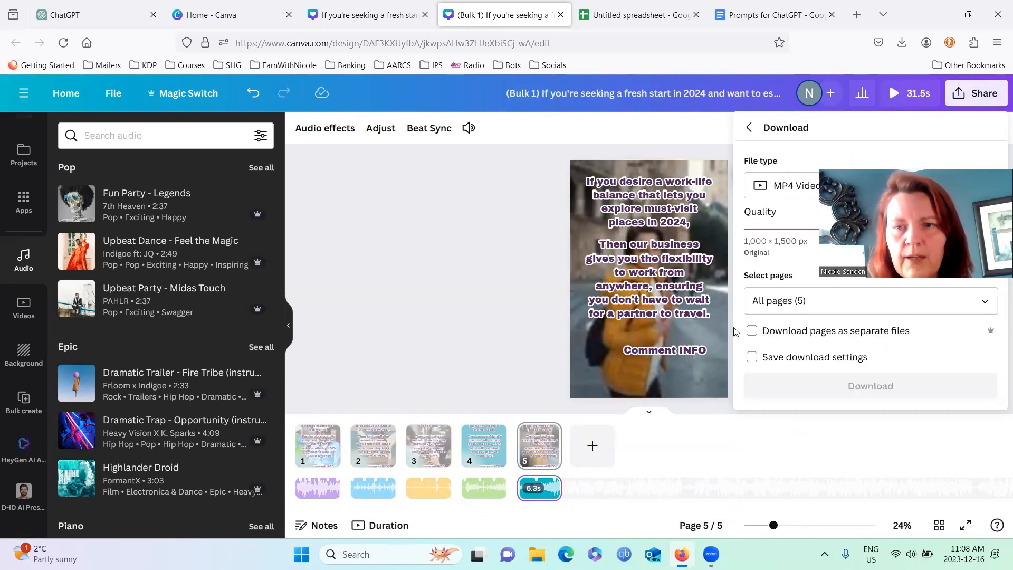
scroll(765, 306, "down", 1)
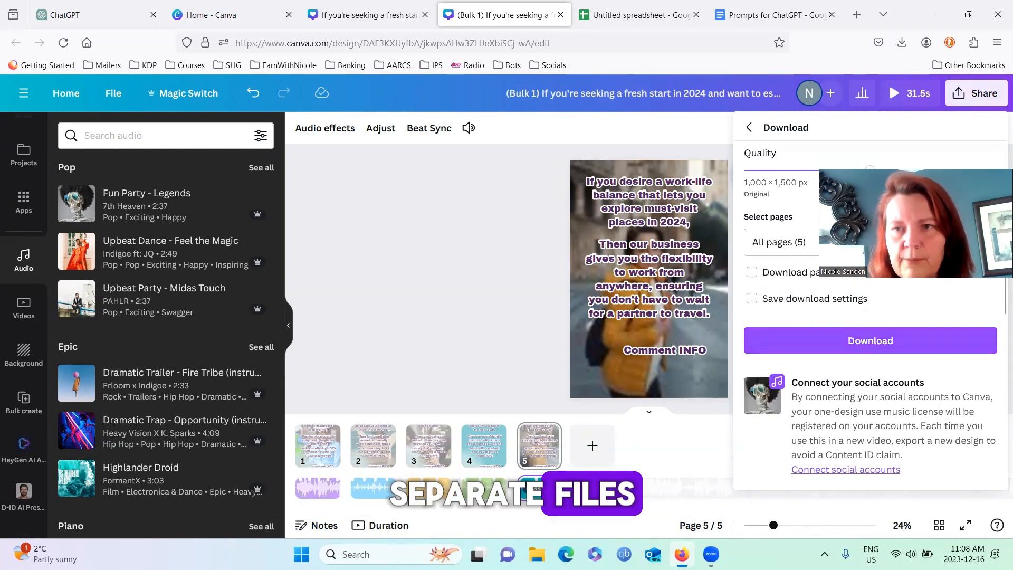
left_click_drag(915, 222, 916, 62)
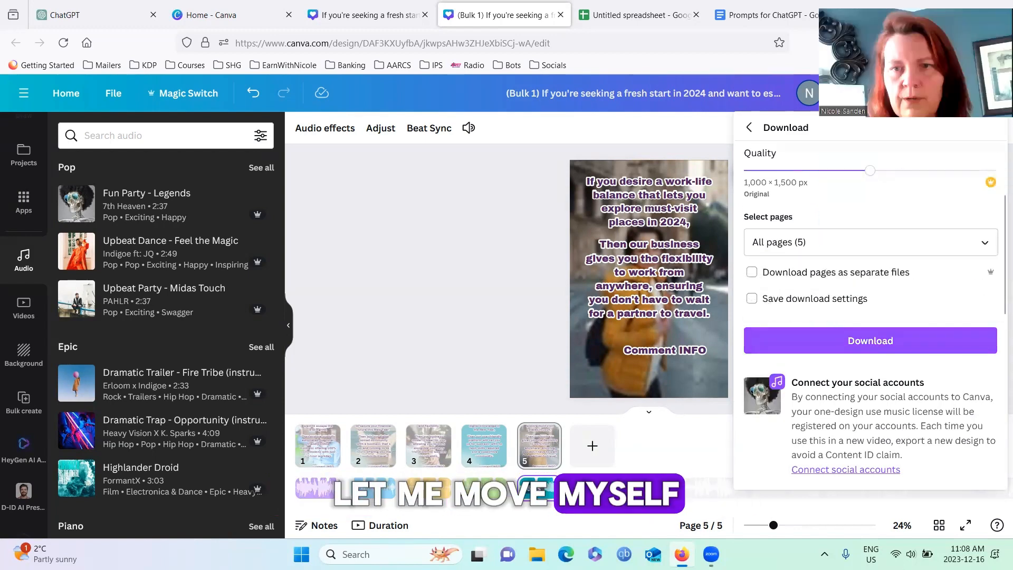
left_click(753, 273)
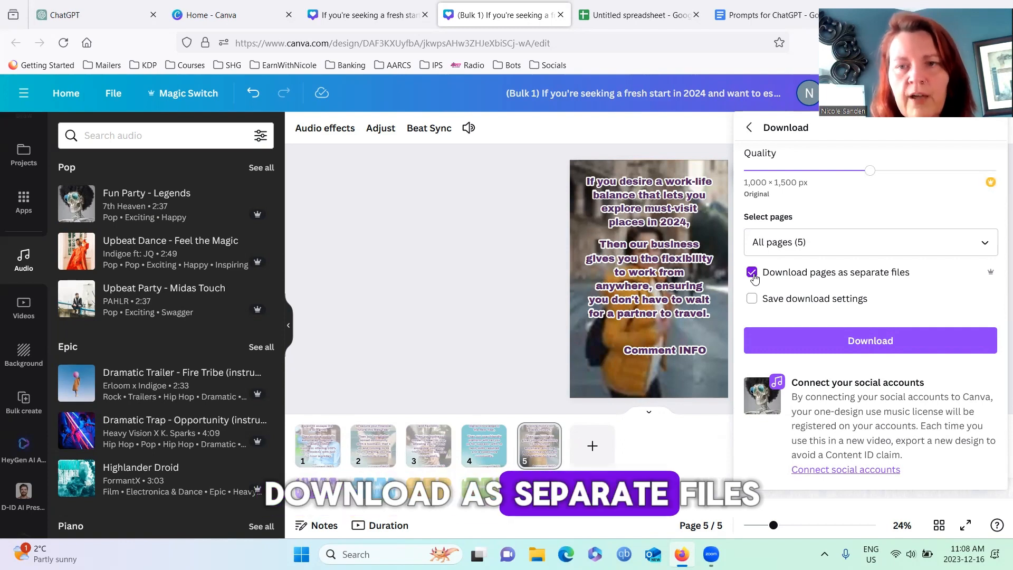
left_click(806, 352)
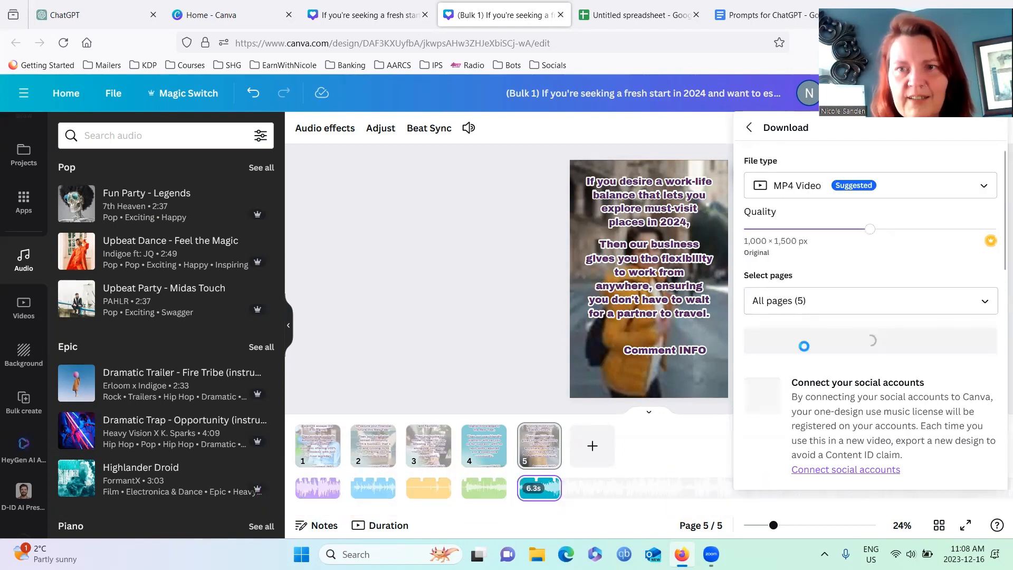